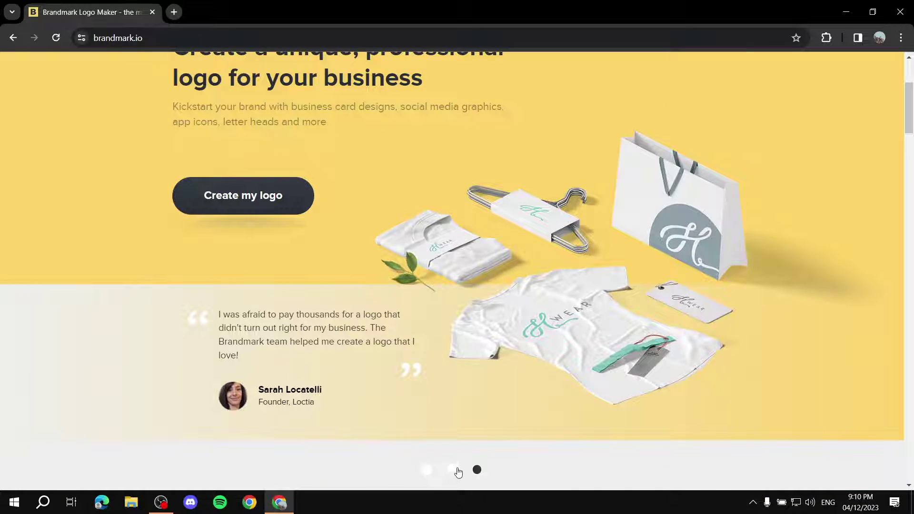
Browse the homepage testimonial, headline and subtitle, then go to the free Tools page
click(451, 470)
scroll(468, 388, up, 4)
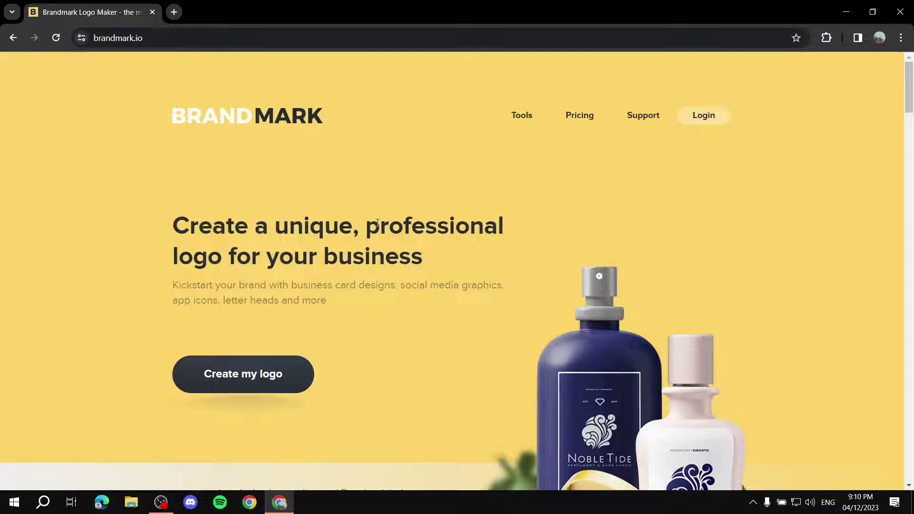
drag(171, 229, 490, 273)
drag(156, 287, 308, 323)
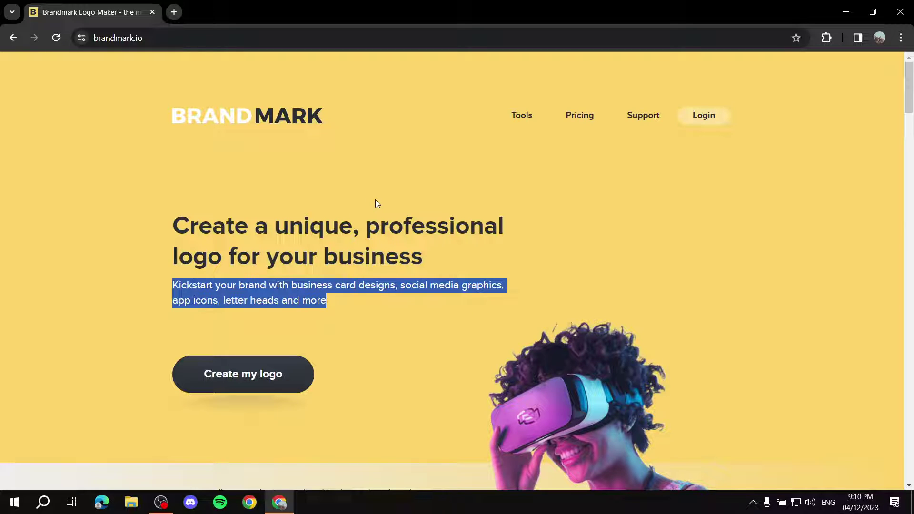
click(610, 226)
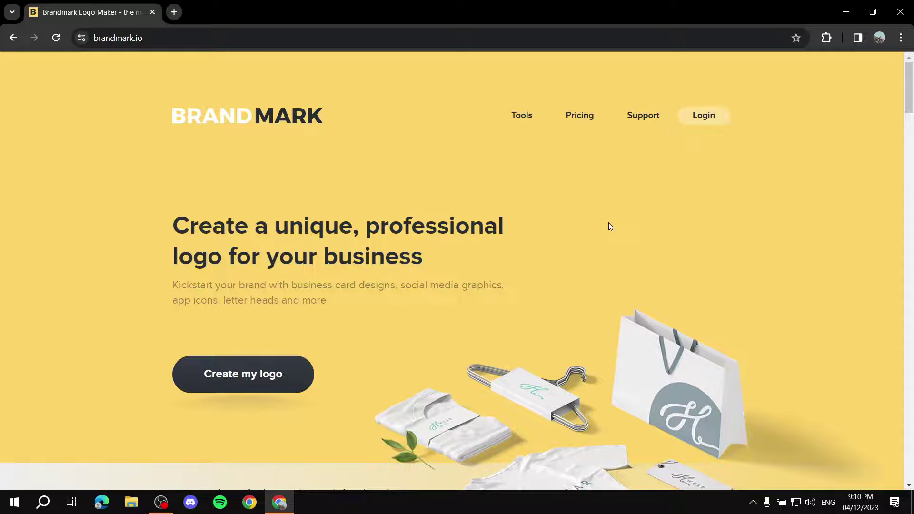
click(517, 112)
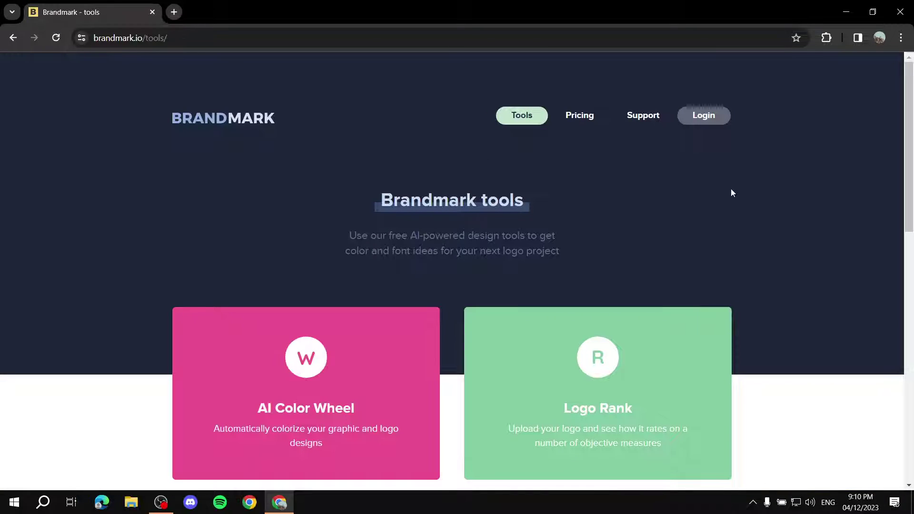
scroll(410, 292, down, 3)
scroll(292, 295, down, 3)
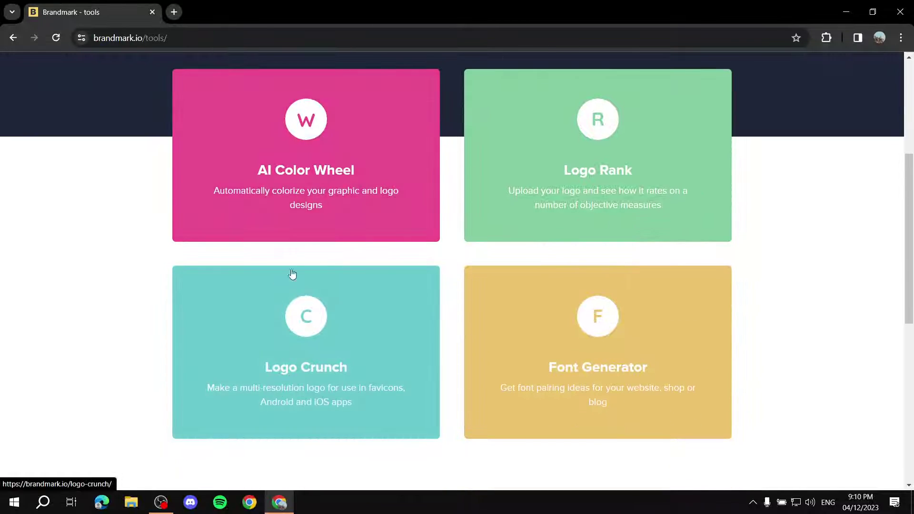
scroll(427, 339, down, 5)
scroll(426, 339, up, 8)
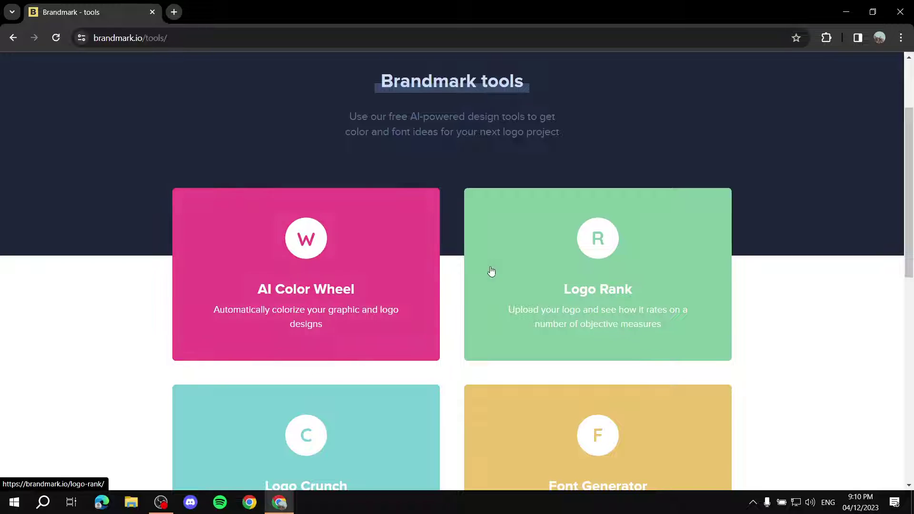
scroll(632, 293, down, 2)
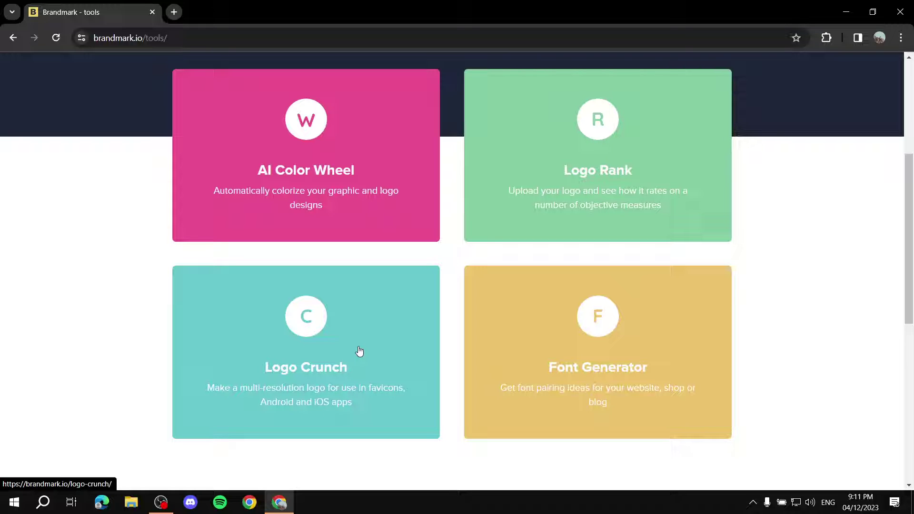
scroll(870, 332, down, 7)
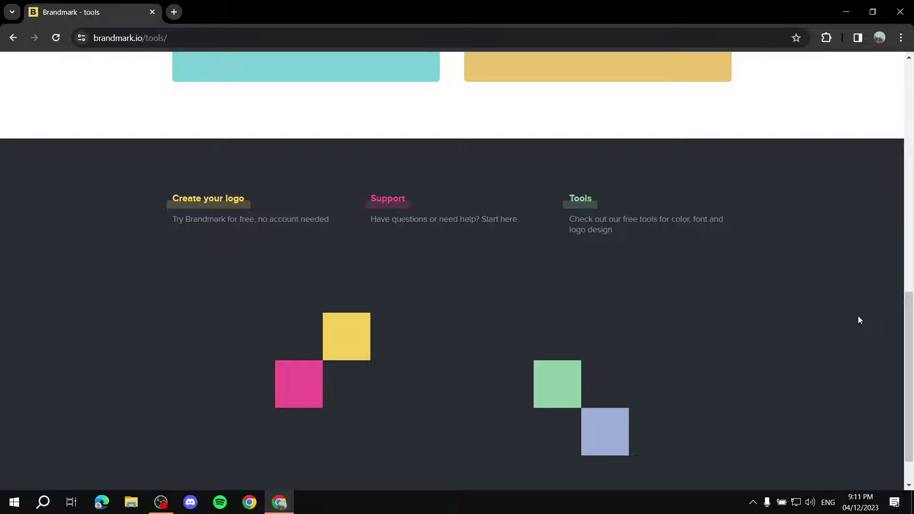
scroll(267, 238, down, 1)
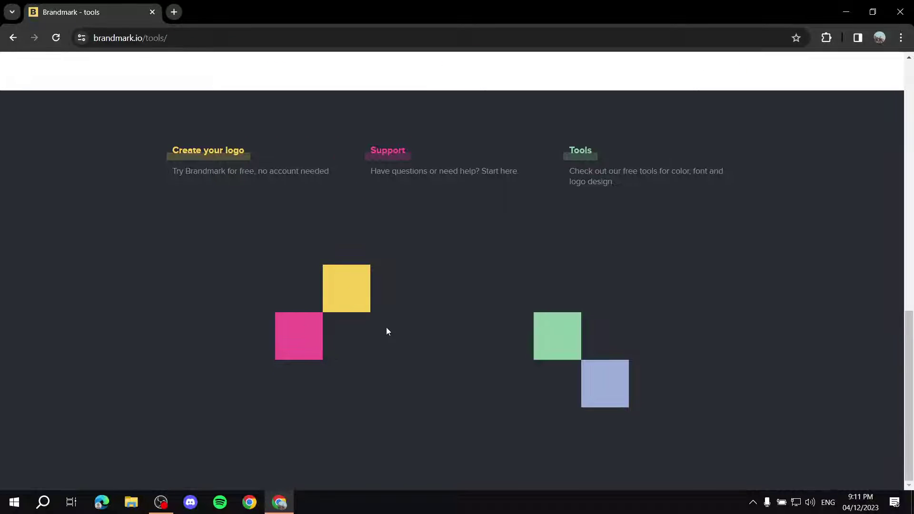
scroll(619, 357, up, 15)
scroll(543, 367, up, 1)
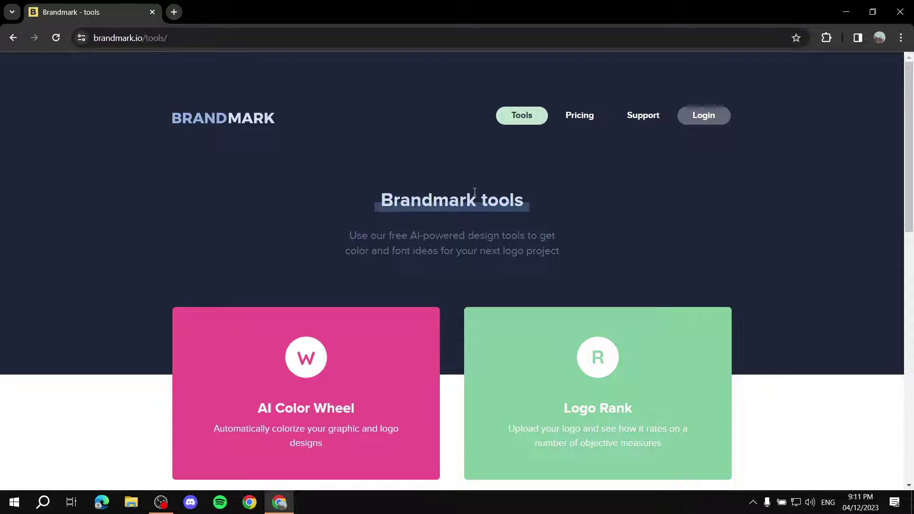
On the Pricing page, compare the Basic $25 and Designer packages, including Basic's PNG files feature
click(580, 116)
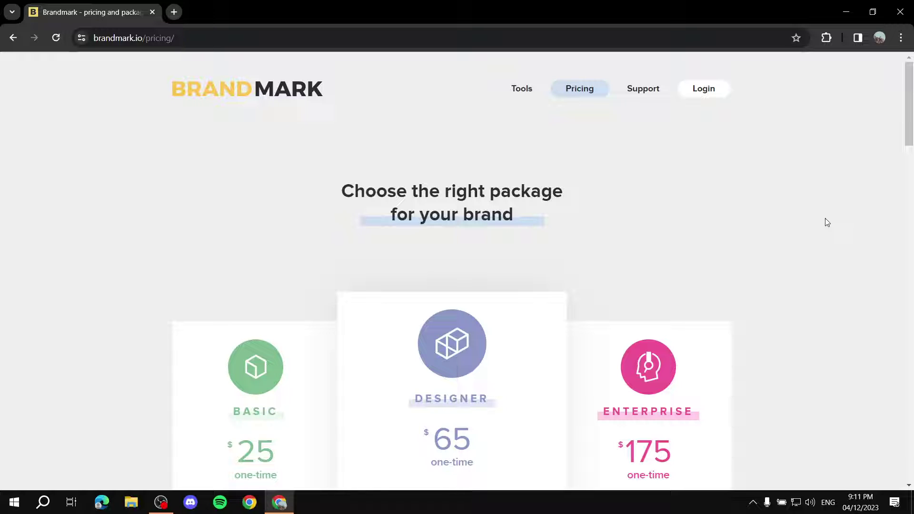
scroll(826, 224, down, 5)
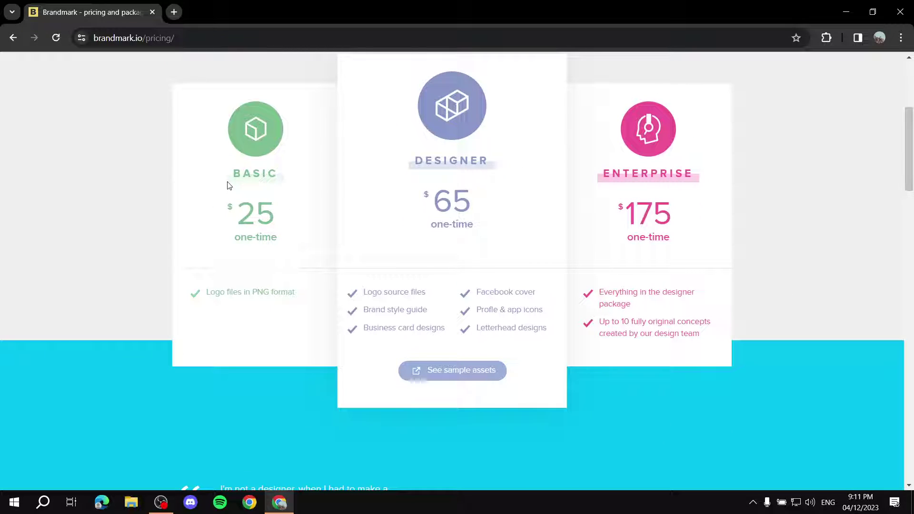
drag(228, 185, 301, 173)
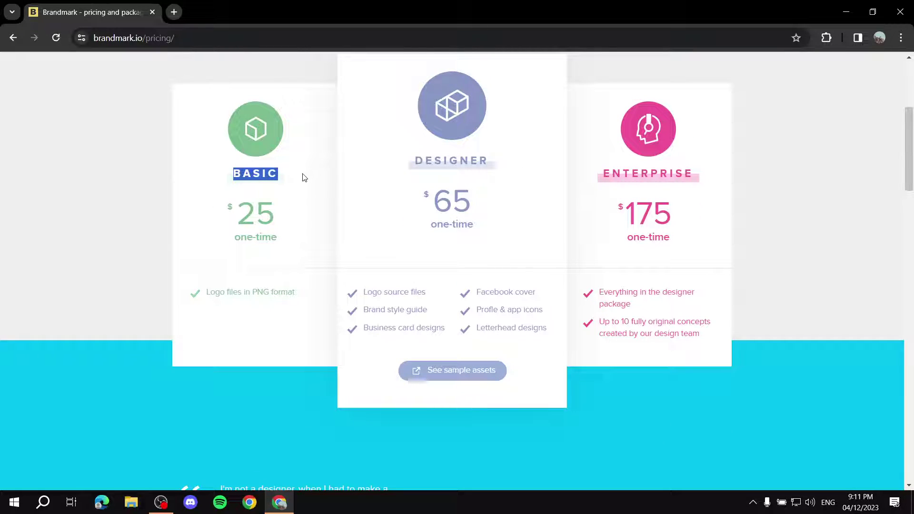
click(303, 181)
drag(240, 227, 278, 220)
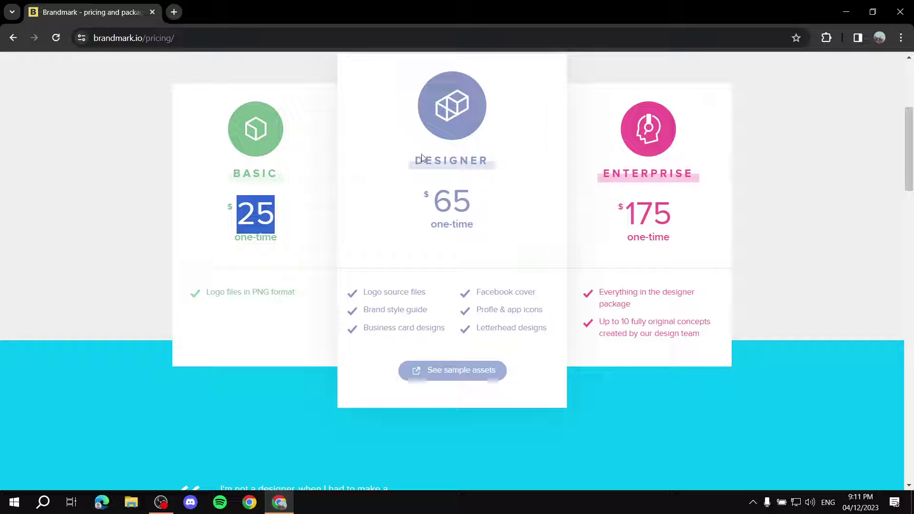
double_click(464, 157)
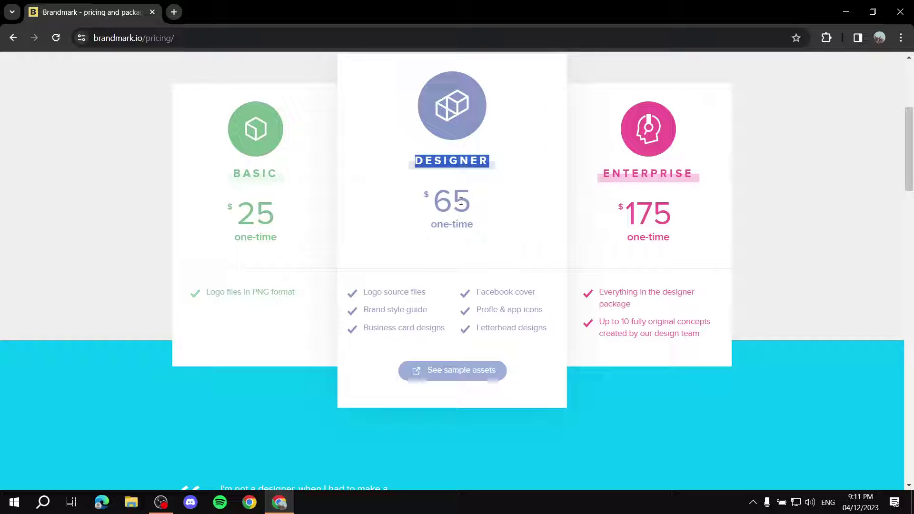
double_click(426, 194)
click(423, 201)
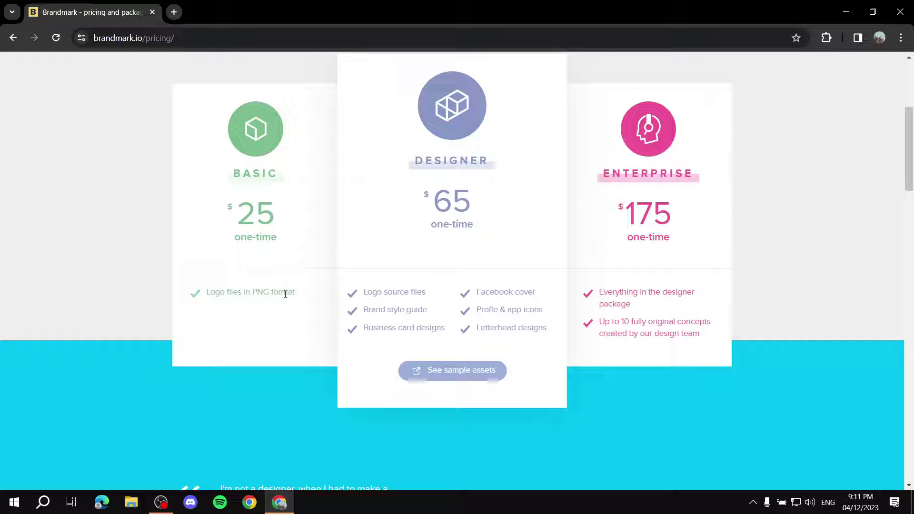
drag(227, 175, 280, 174)
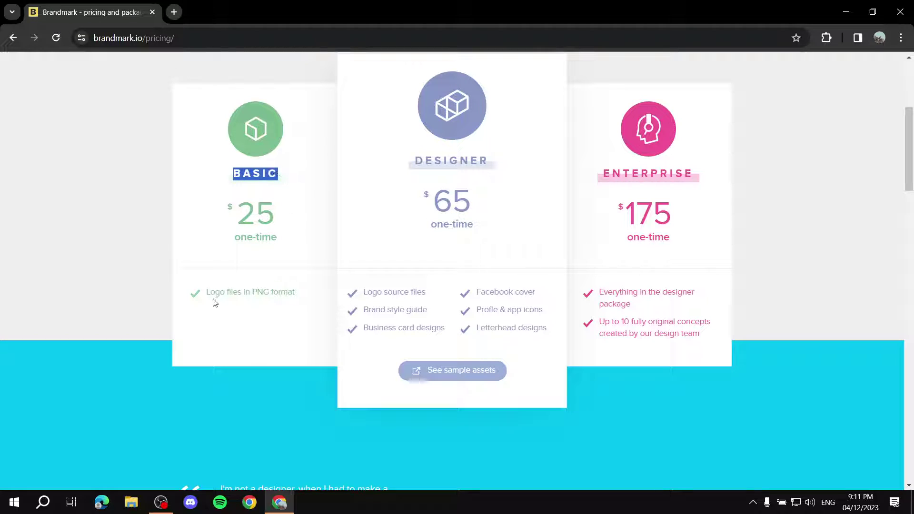
drag(203, 297, 302, 299)
click(280, 335)
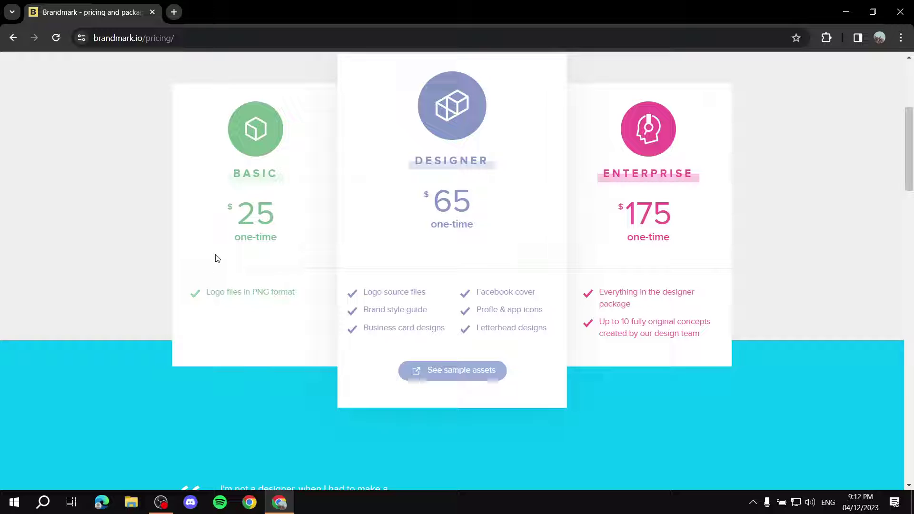
Review the Designer features: logo source files, brand style guide, business card, Facebook cover, profile icon, letterhead
double_click(427, 160)
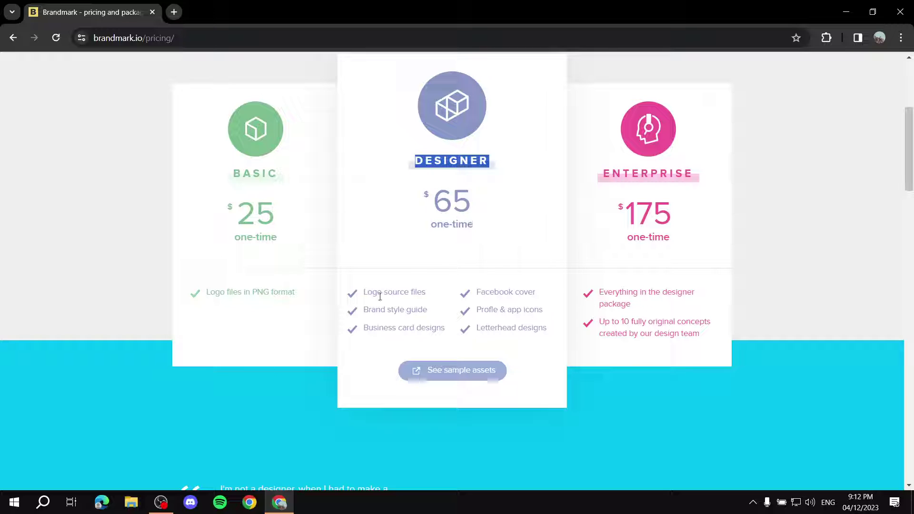
drag(364, 292, 440, 296)
drag(364, 310, 439, 315)
drag(364, 329, 475, 303)
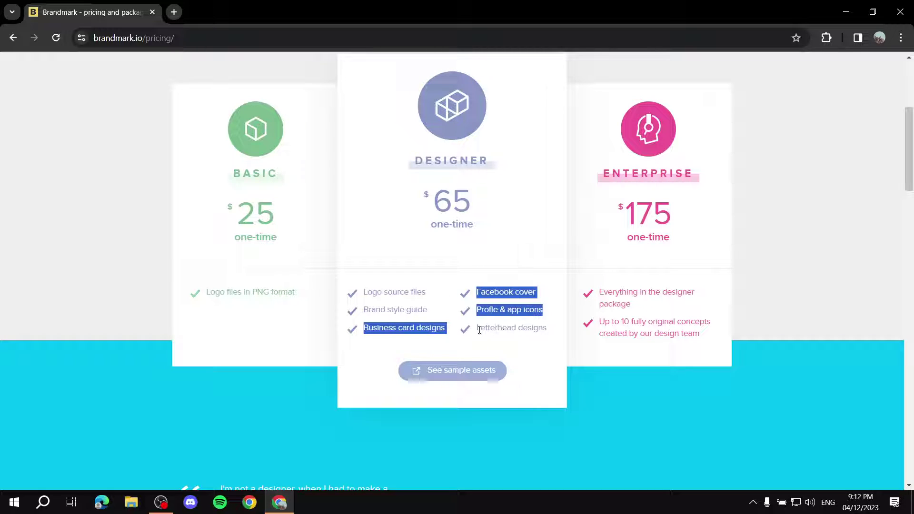
click(494, 341)
drag(477, 329, 547, 327)
click(529, 357)
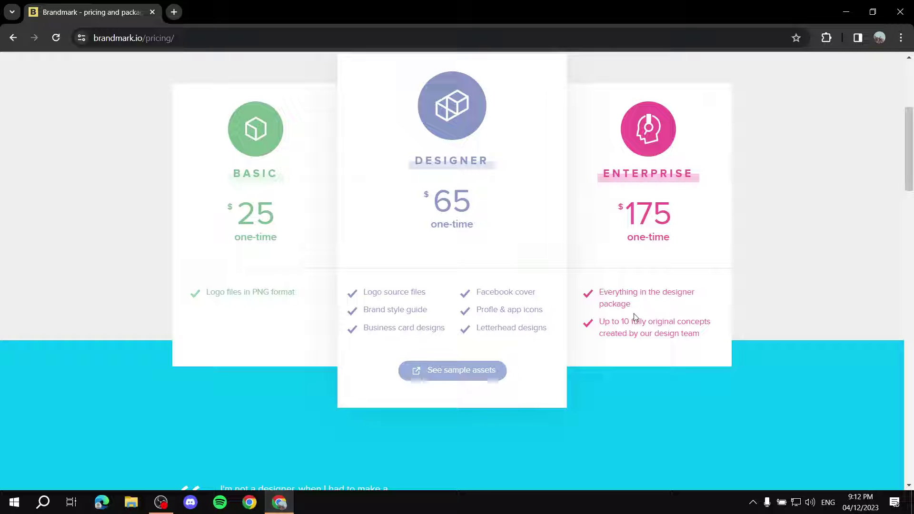
Check the Enterprise package's $175 price and its up to 10 original concepts
double_click(457, 160)
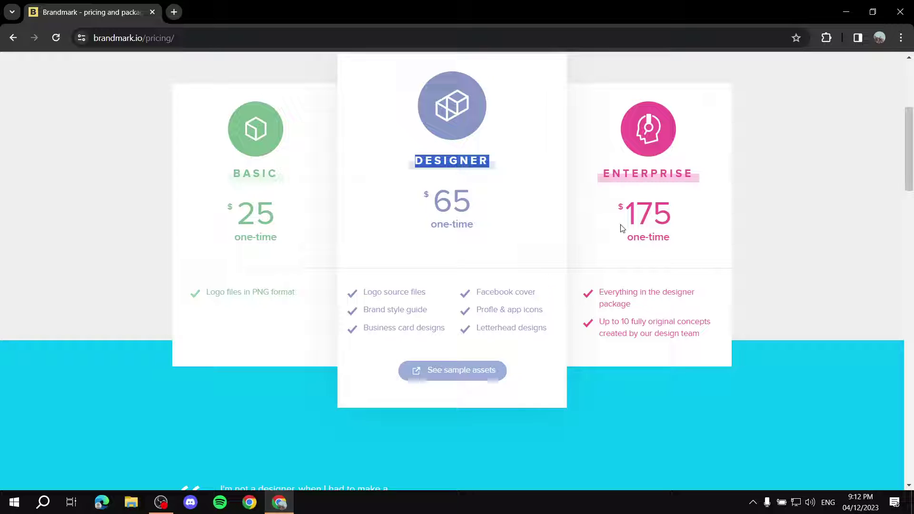
drag(622, 229, 704, 228)
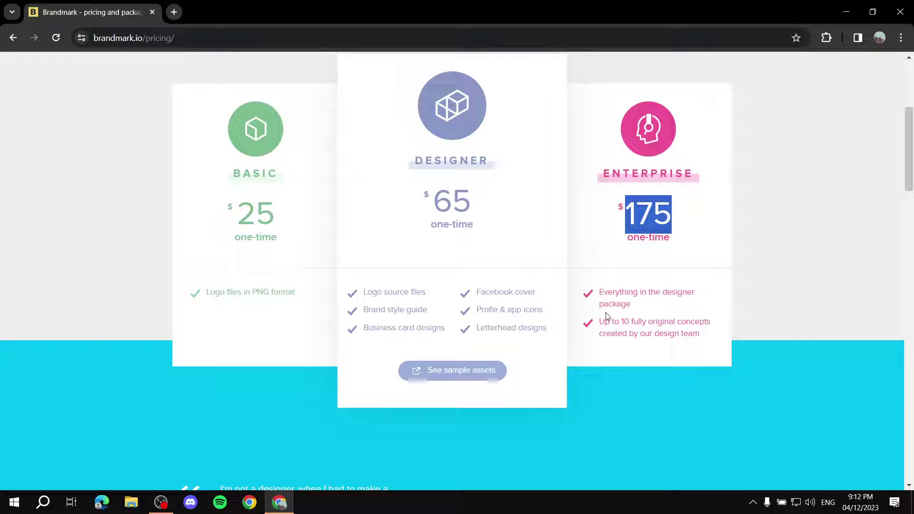
drag(599, 324, 714, 338)
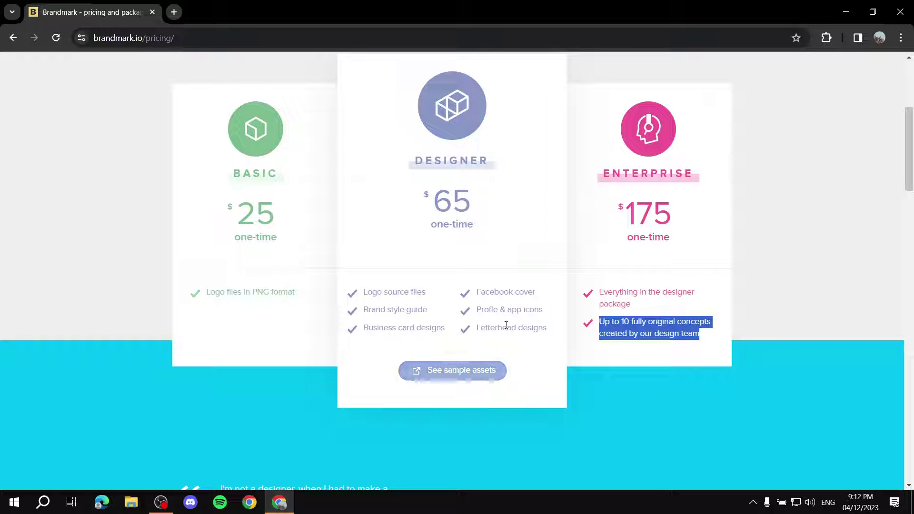
Open the Designer package's sample assets in a new tab
scroll(376, 272, up, 5)
scroll(565, 296, down, 7)
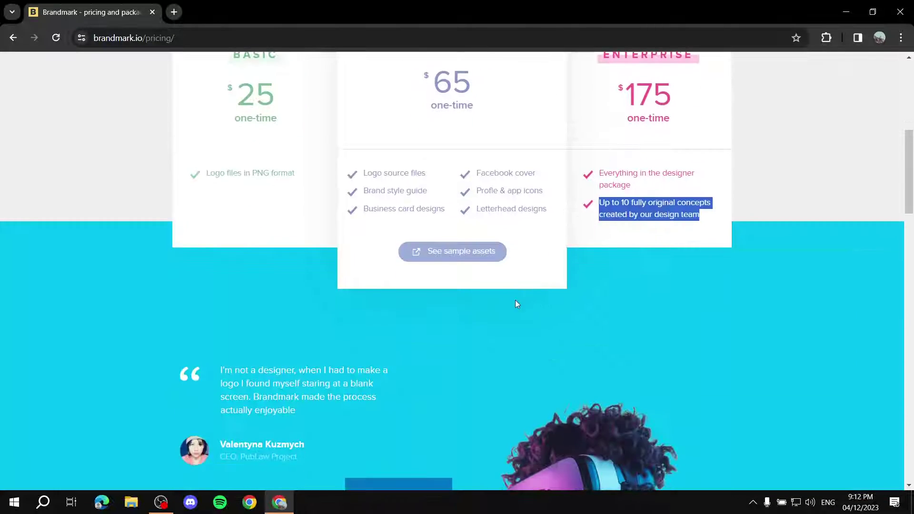
click(495, 252)
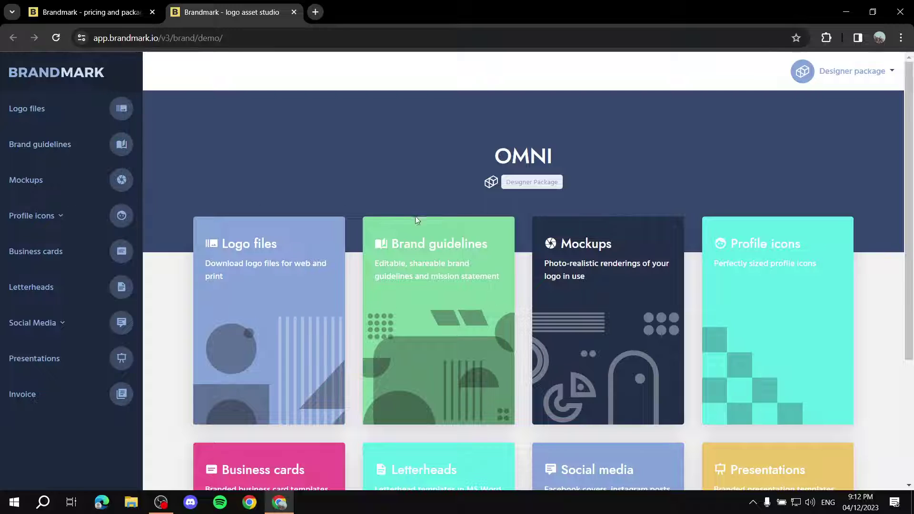
Browse the demo brand's logo files in the asset studio
scroll(252, 265, down, 4)
scroll(252, 266, up, 4)
click(252, 265)
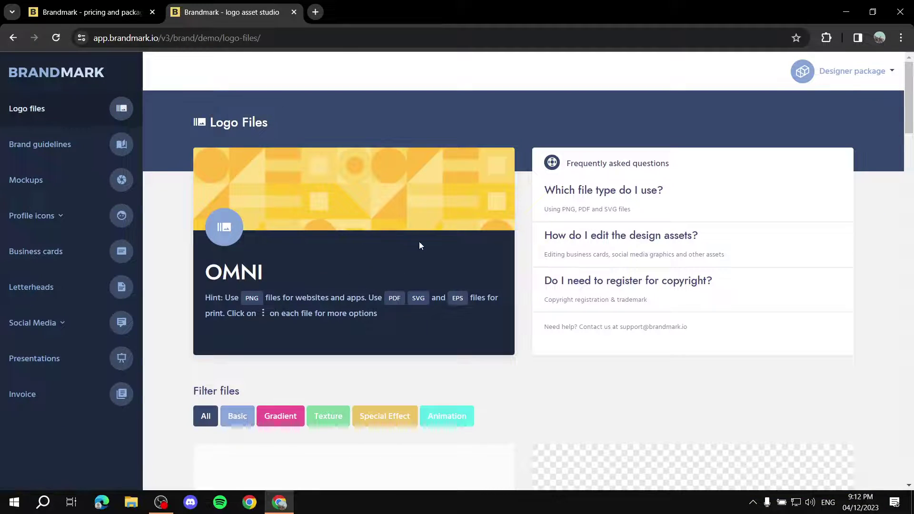
scroll(376, 274, down, 3)
scroll(386, 210, down, 2)
scroll(297, 143, up, 5)
scroll(270, 205, down, 2)
scroll(481, 267, down, 8)
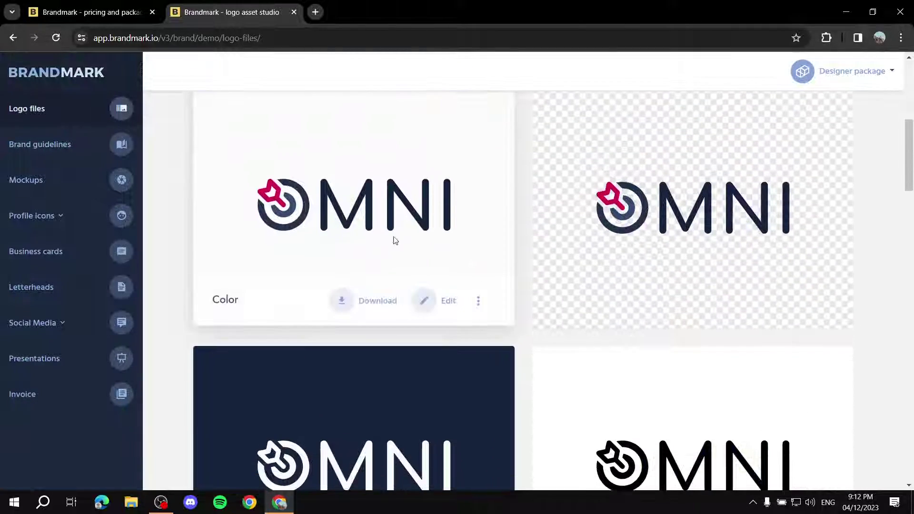
scroll(563, 291, down, 15)
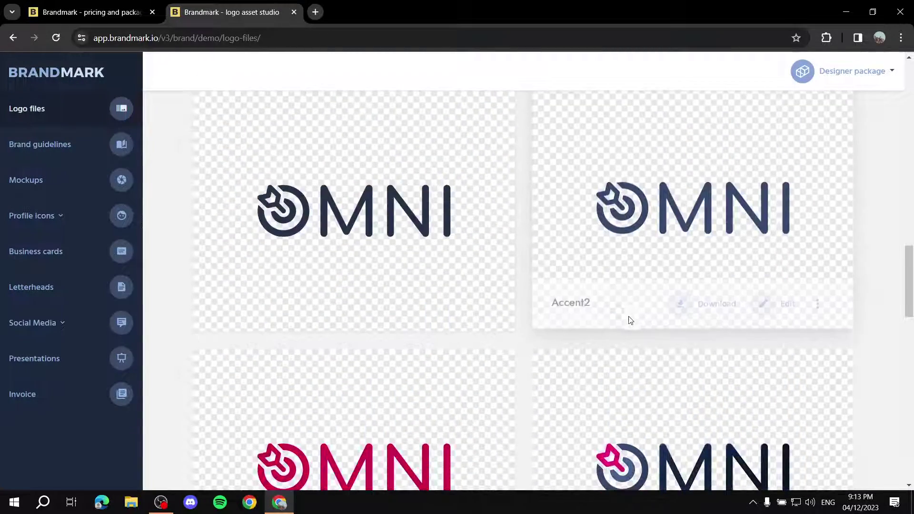
scroll(583, 332, down, 5)
scroll(585, 332, up, 15)
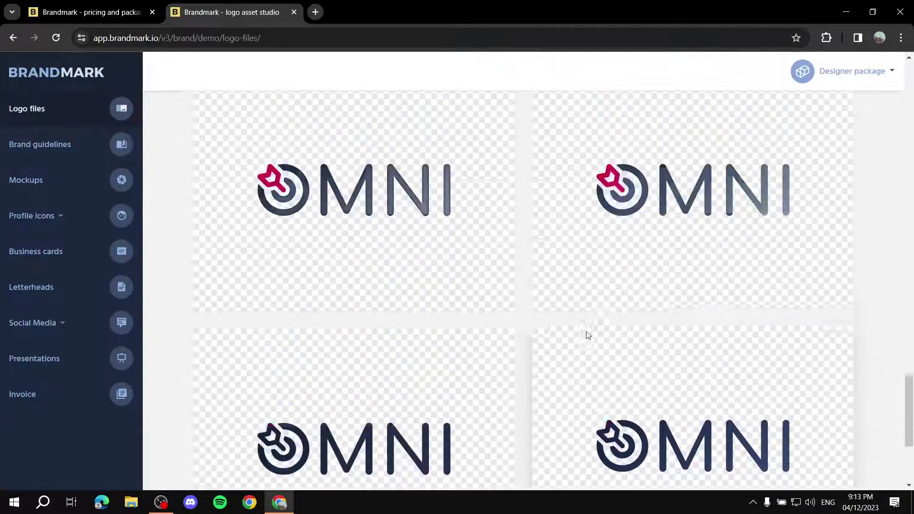
scroll(584, 336, up, 20)
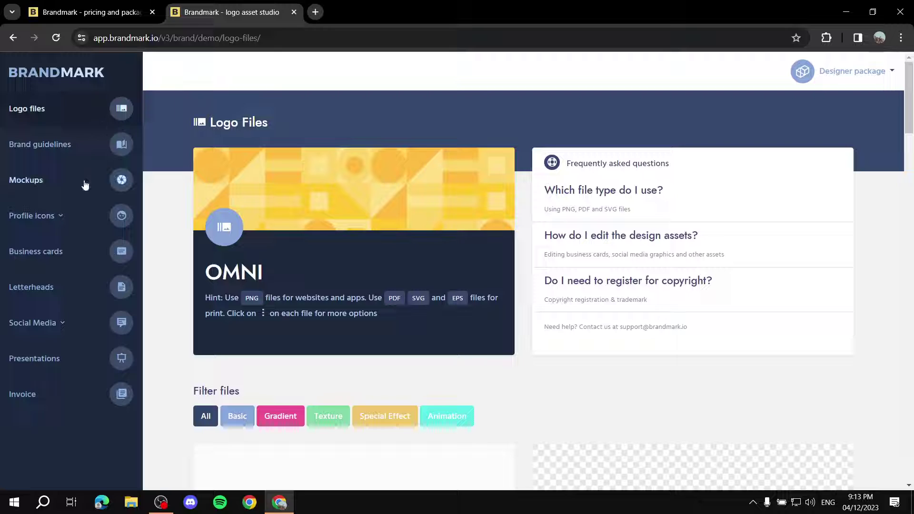
View the demo brand's Mockups page, then close the asset studio tab
click(26, 180)
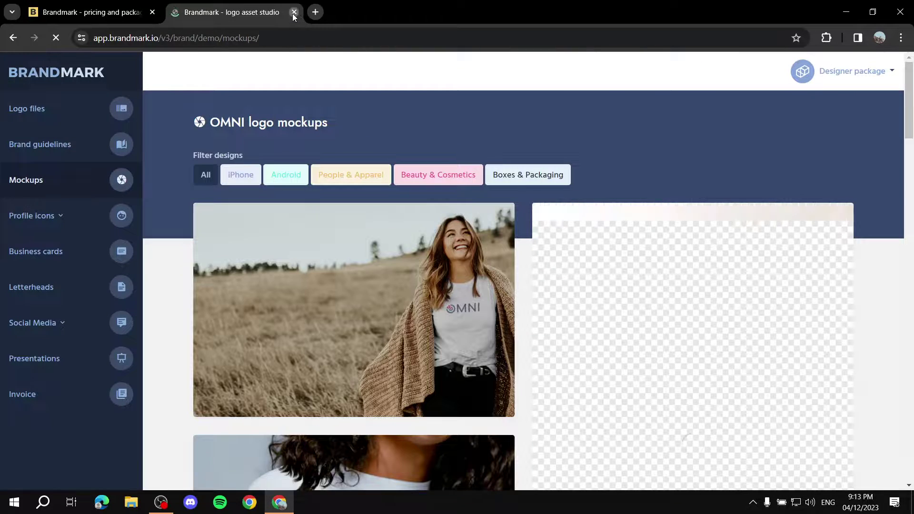
click(294, 12)
scroll(612, 201, up, 5)
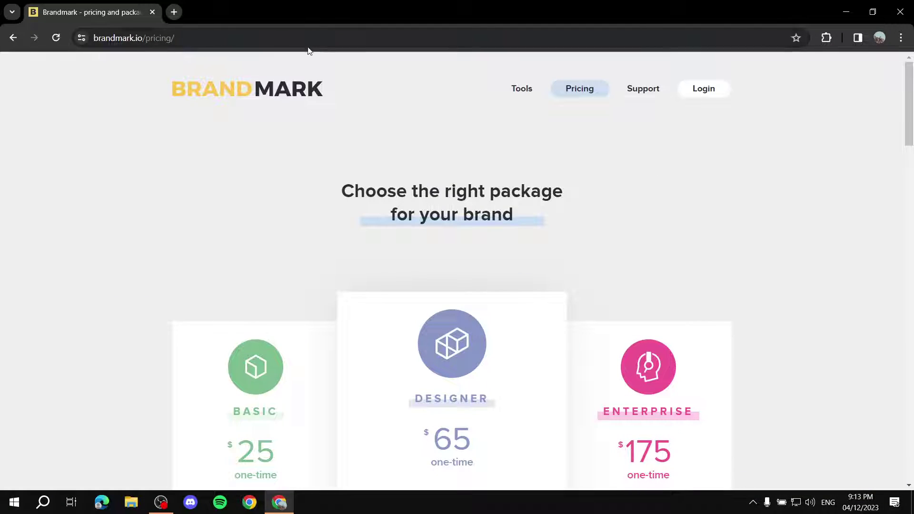
Go to the Brandmark home page and choose Create my logo
click(255, 105)
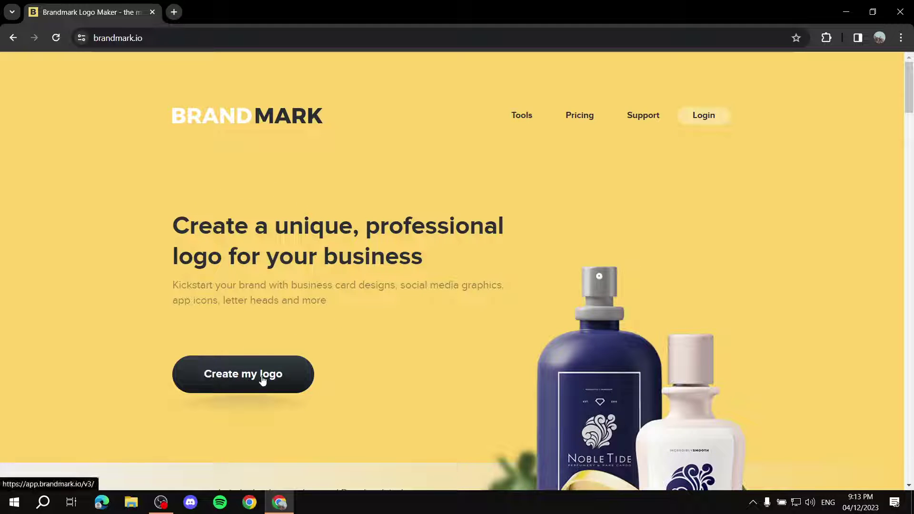
click(277, 380)
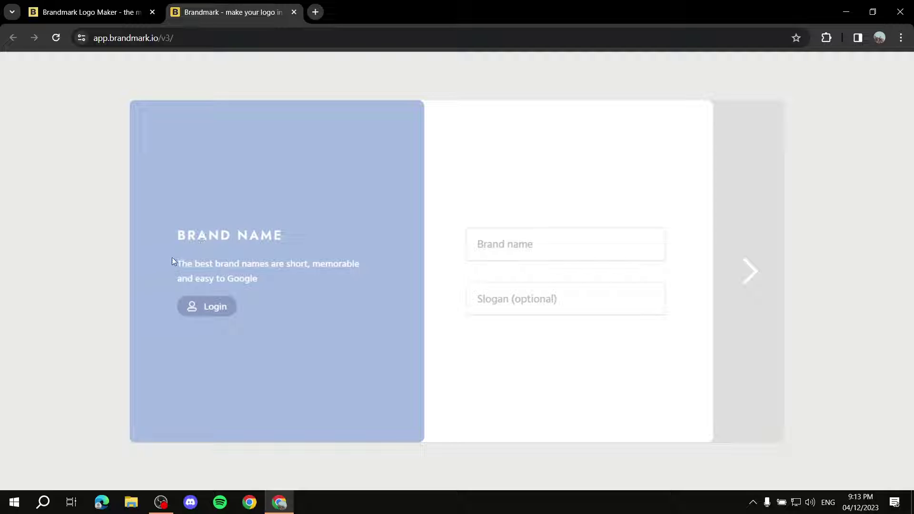
Read the Brand Name heading and hint about choosing a name that's easy to Google
drag(176, 235, 284, 235)
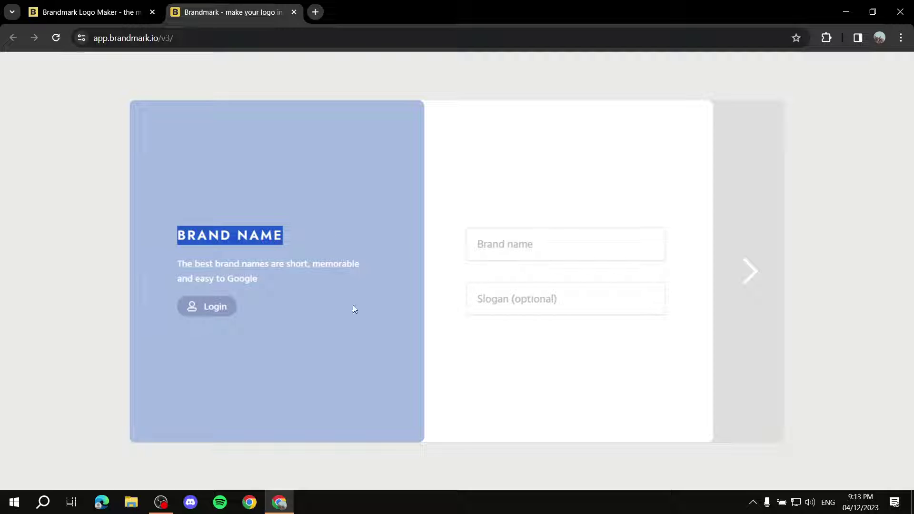
drag(175, 262, 189, 265)
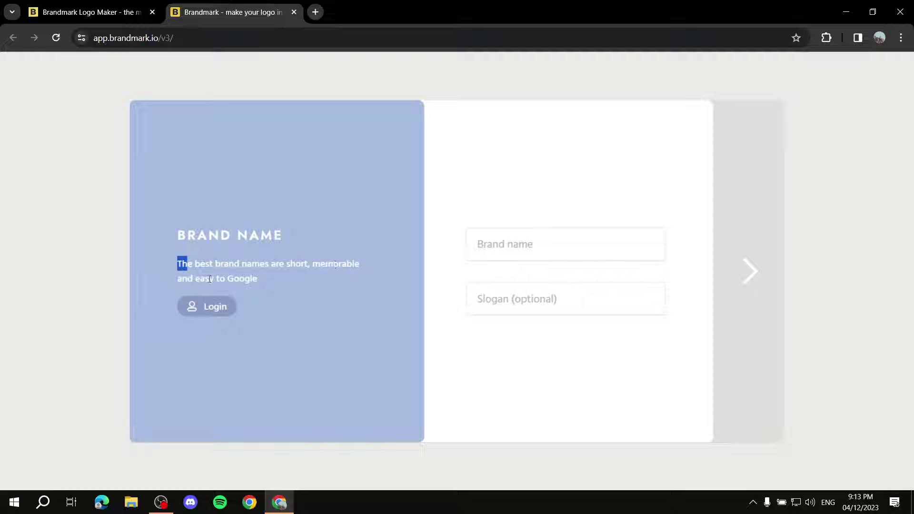
drag(149, 280, 289, 285)
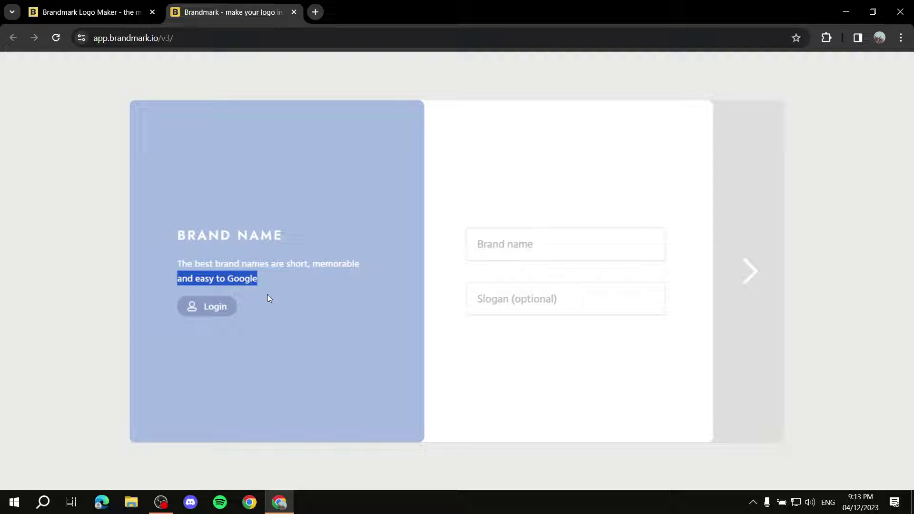
click(269, 296)
Enter brand name 'Tutorial Explains' and slogan 'Easy Tutorials', then advance to keywords
click(533, 244)
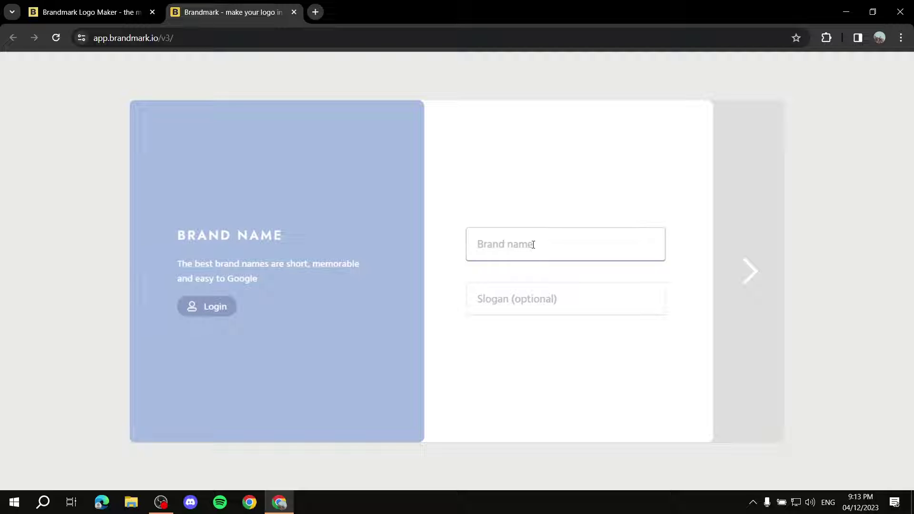
text(Tut)
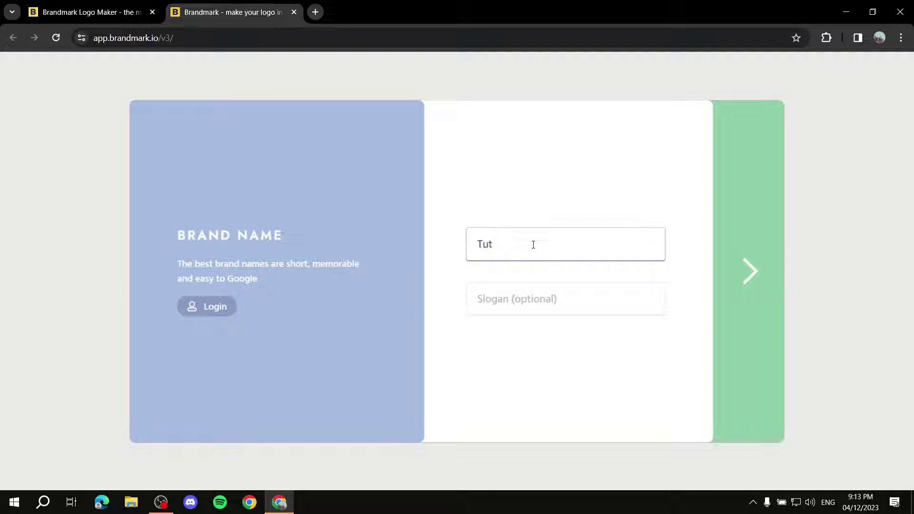
text(orial Explains)
click(542, 300)
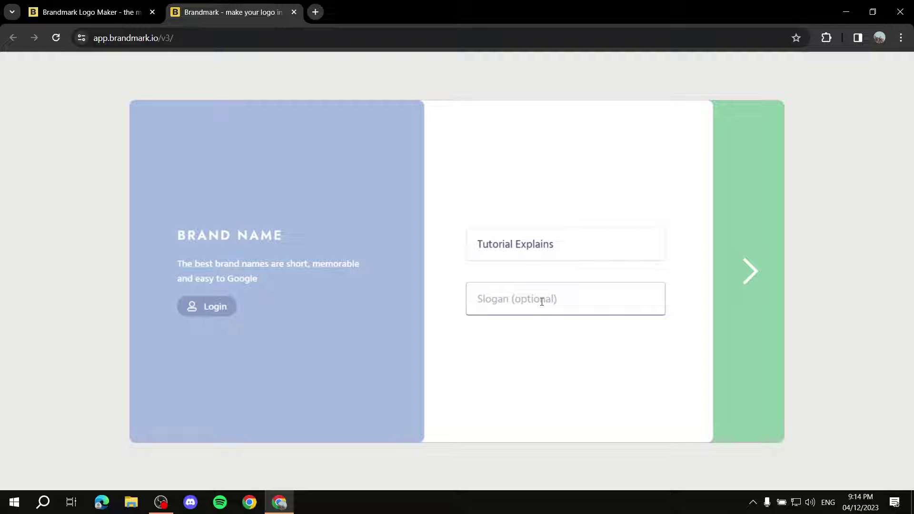
text(Easy Tutorials)
click(753, 291)
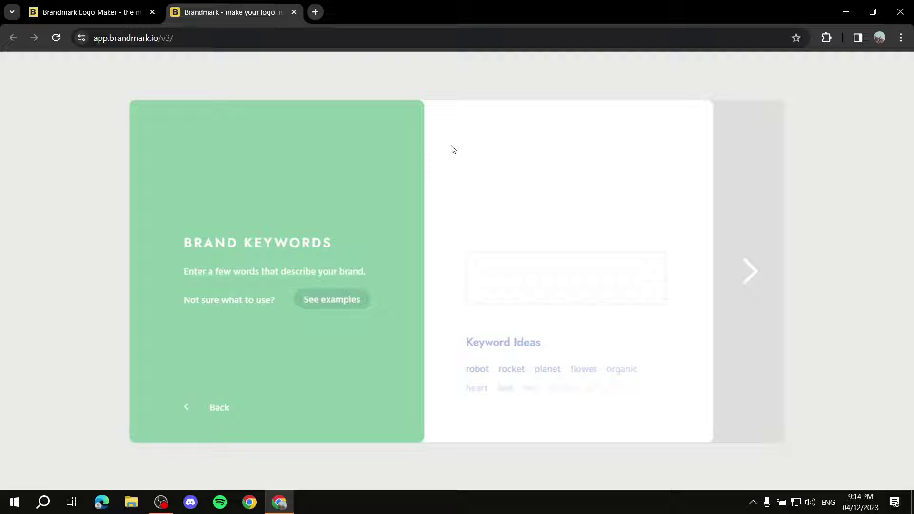
After glancing at the example logos, add Nature and Fire as keywords
click(508, 280)
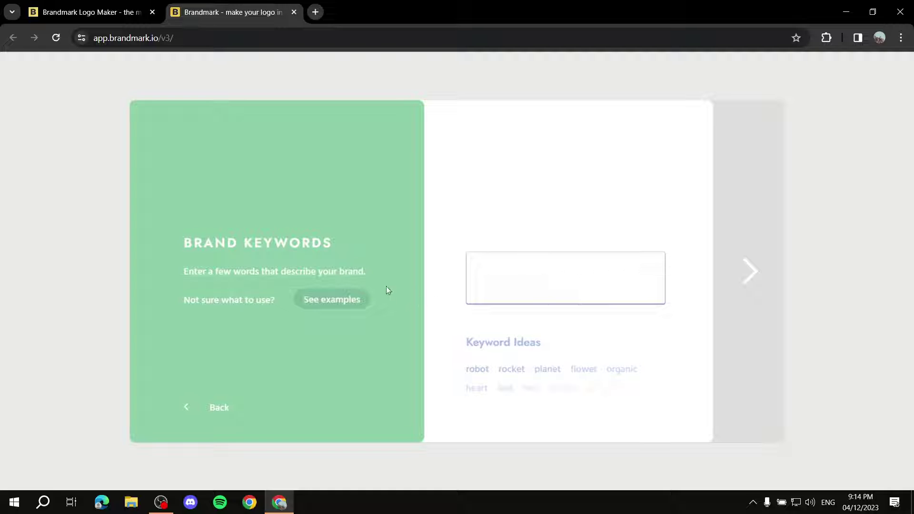
click(320, 299)
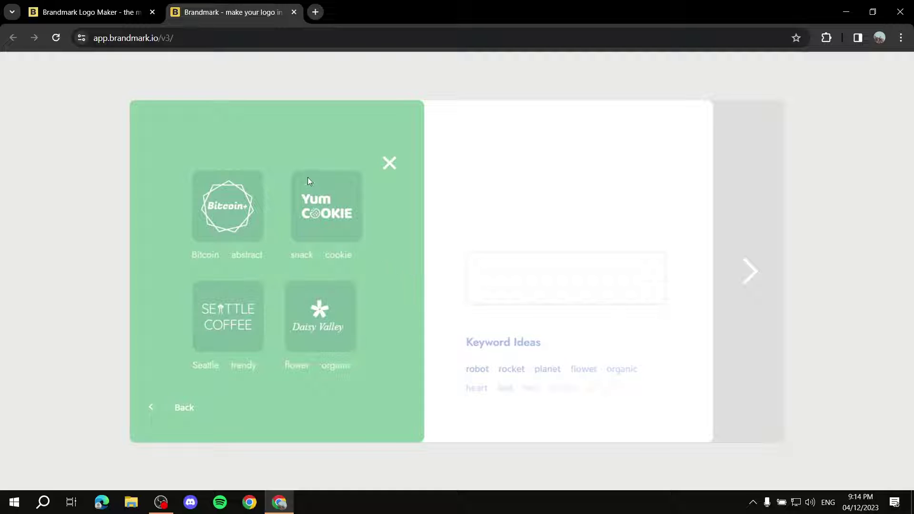
click(388, 162)
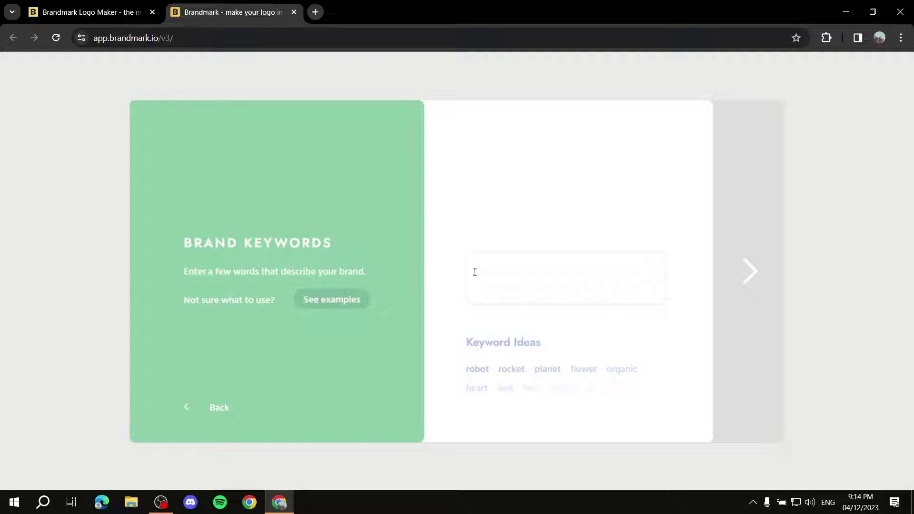
text(Nature)
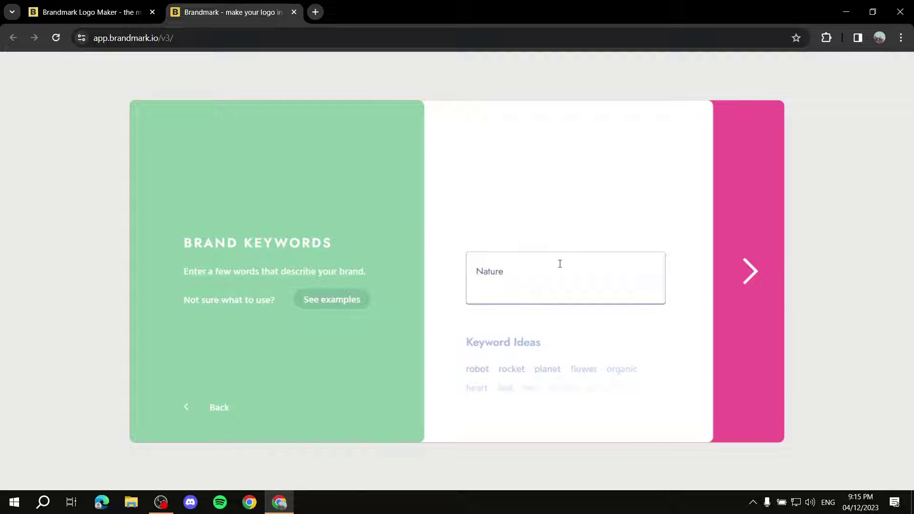
key(Return)
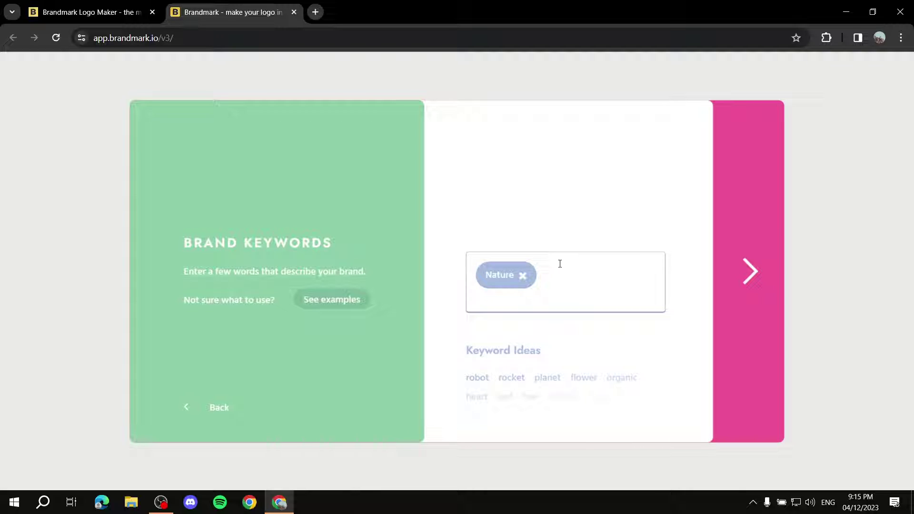
text(Fire)
key(Return)
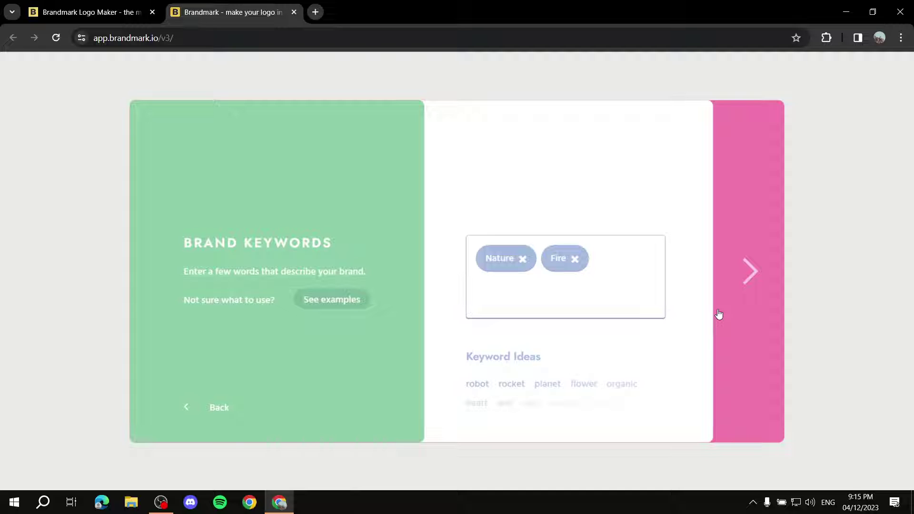
On the colour style step, try red and blue swatches and the Organic style
click(741, 289)
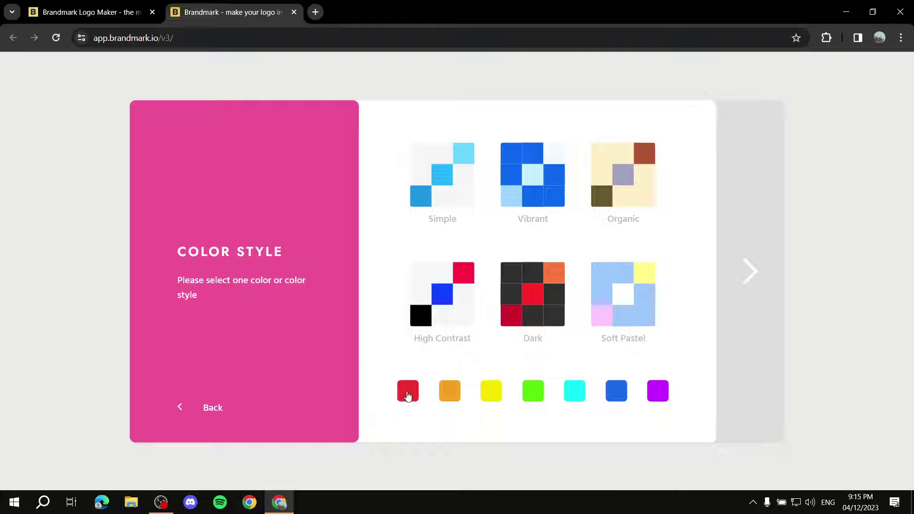
click(408, 394)
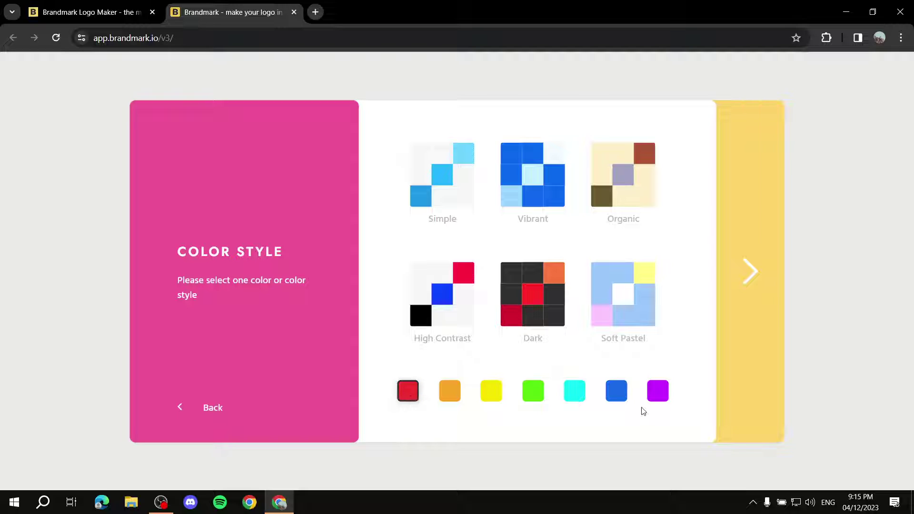
click(616, 391)
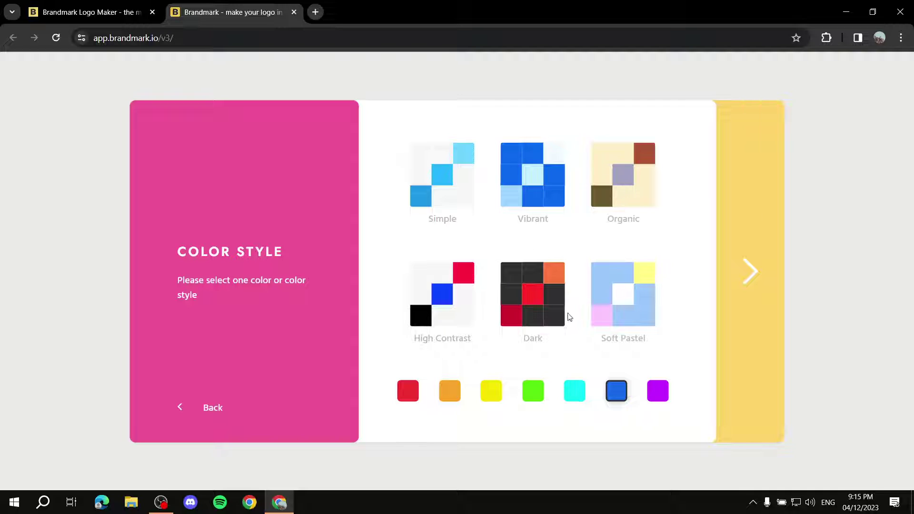
click(619, 177)
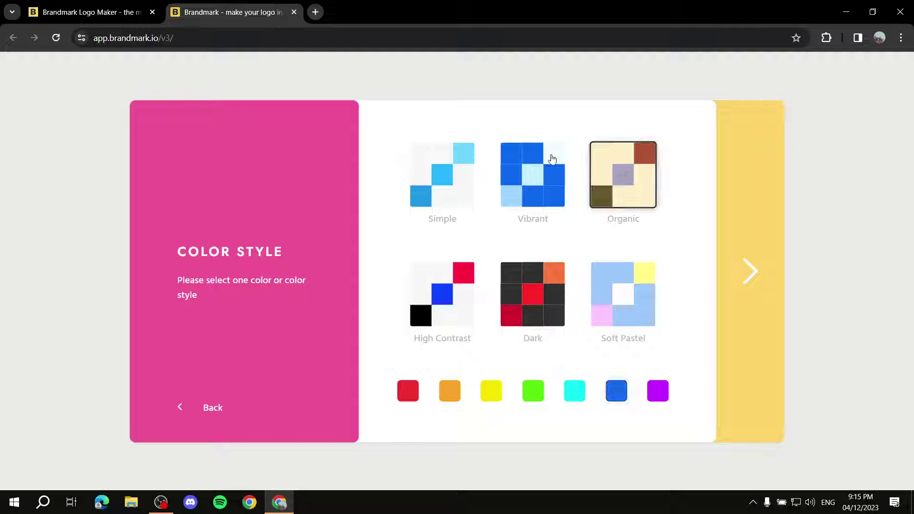
Compare High Contrast and yellow, settle on the Dark colour style, and generate logos
click(506, 302)
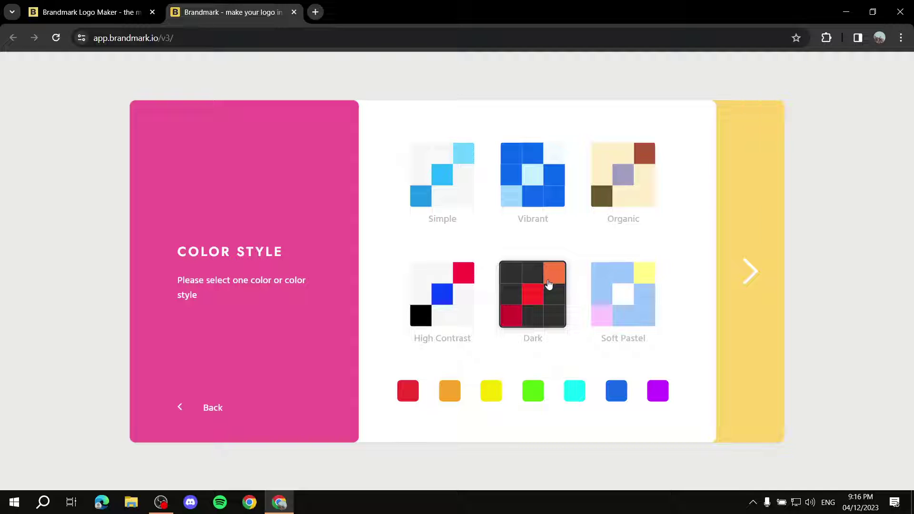
click(460, 279)
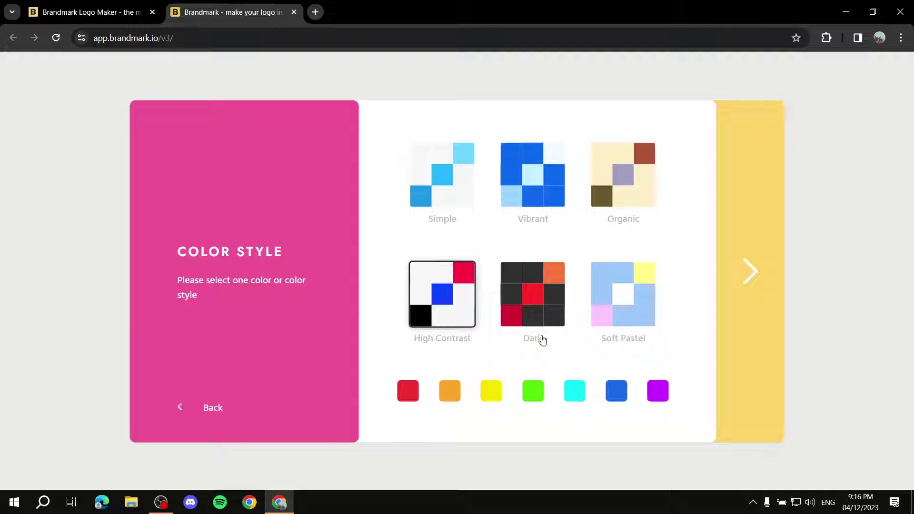
click(539, 315)
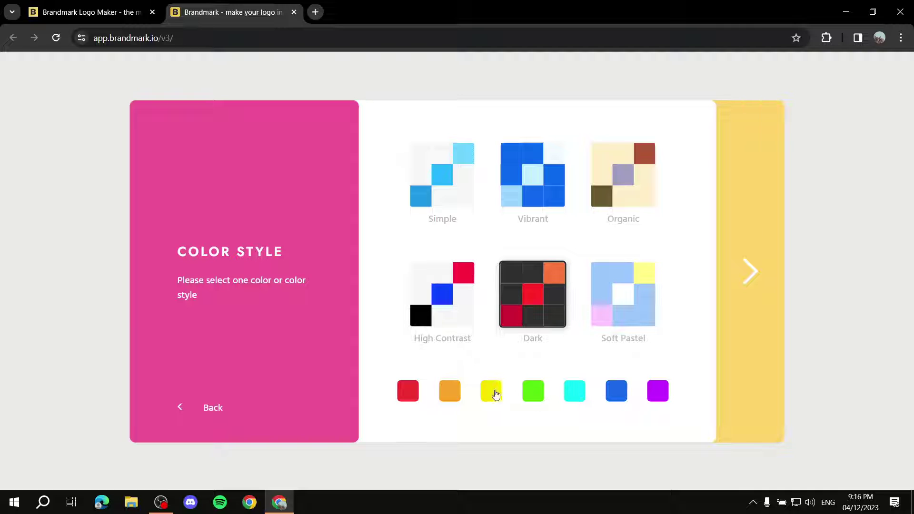
click(494, 394)
click(537, 305)
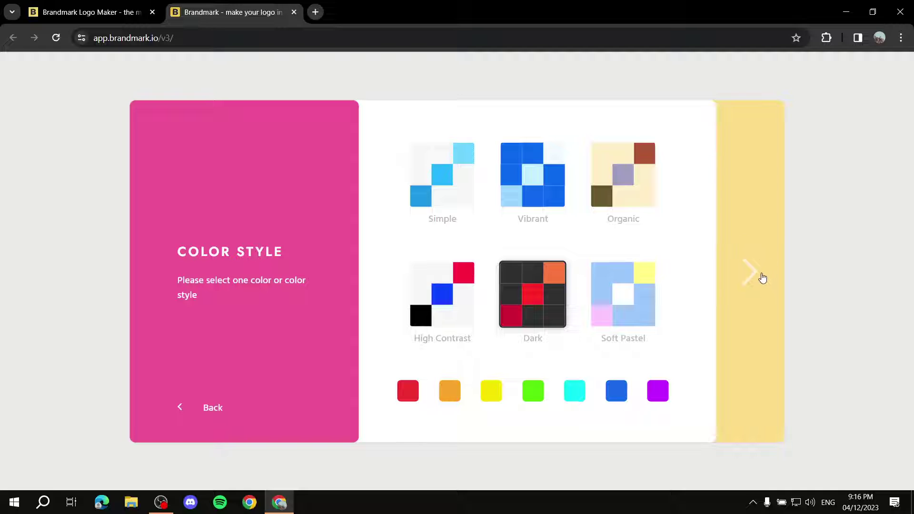
click(759, 275)
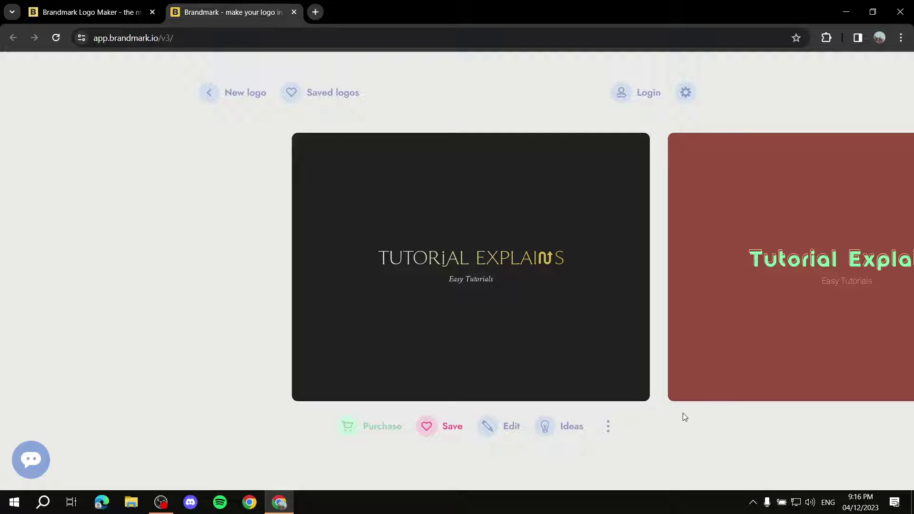
Swipe through the logo carousel past the red and silver Tutorial Explains designs
drag(683, 417, 602, 408)
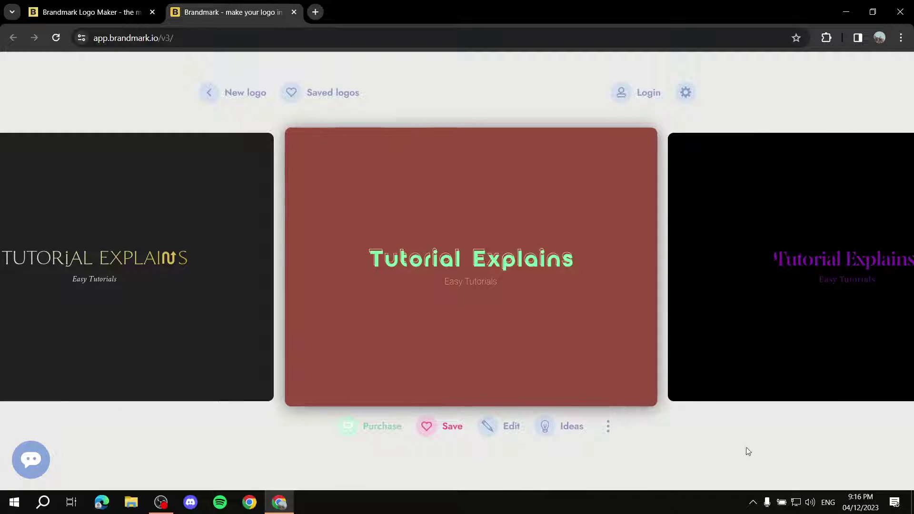
drag(759, 424, 522, 420)
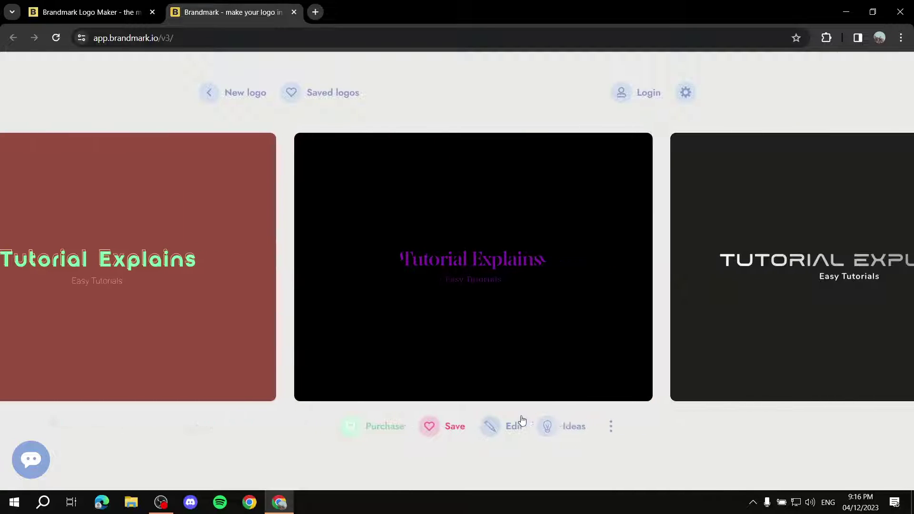
drag(718, 424, 651, 424)
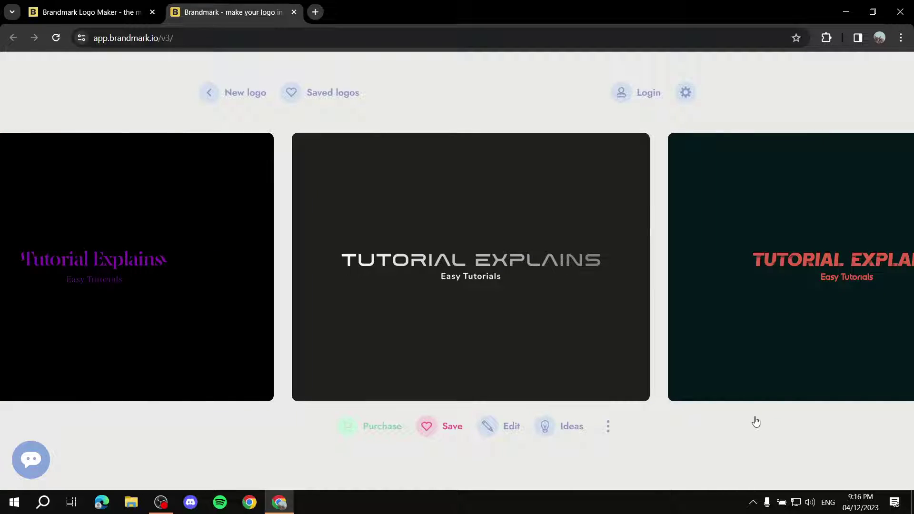
drag(755, 423, 666, 420)
drag(723, 424, 614, 424)
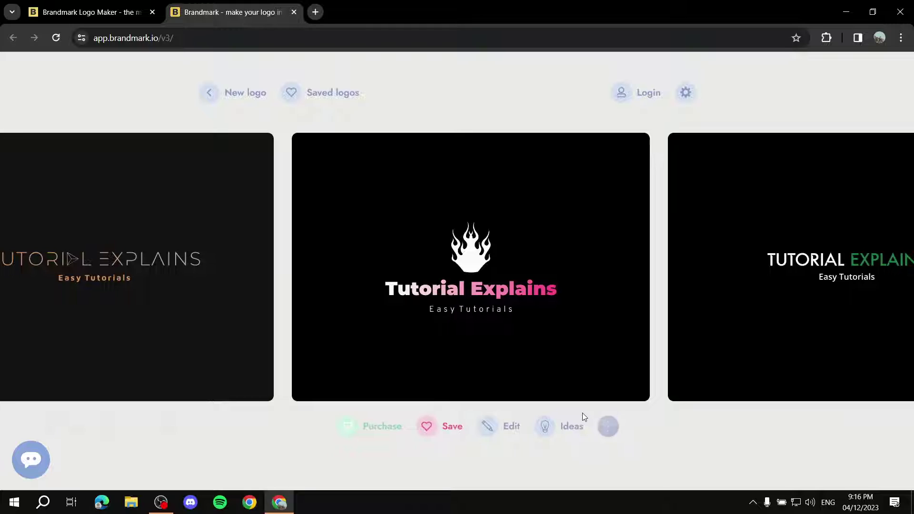
Scroll through the logo suggestions to reach the thin-lettered design with the orange slogan
scroll(723, 422, down, 1)
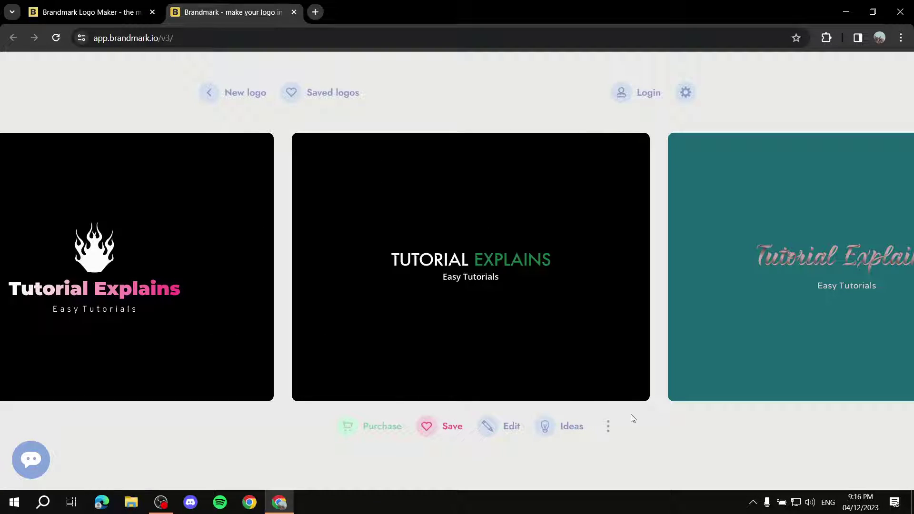
scroll(657, 419, down, 1)
scroll(677, 426, down, 1)
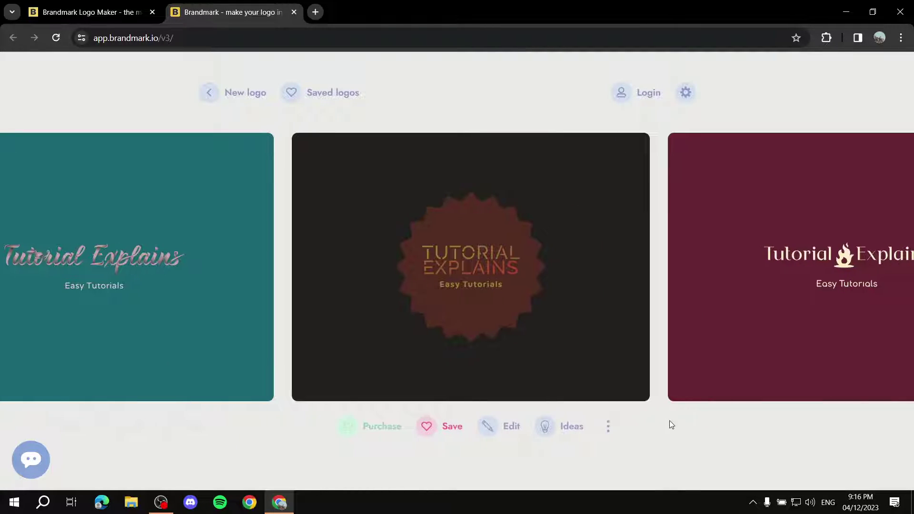
scroll(670, 421, down, 1)
scroll(633, 415, down, 1)
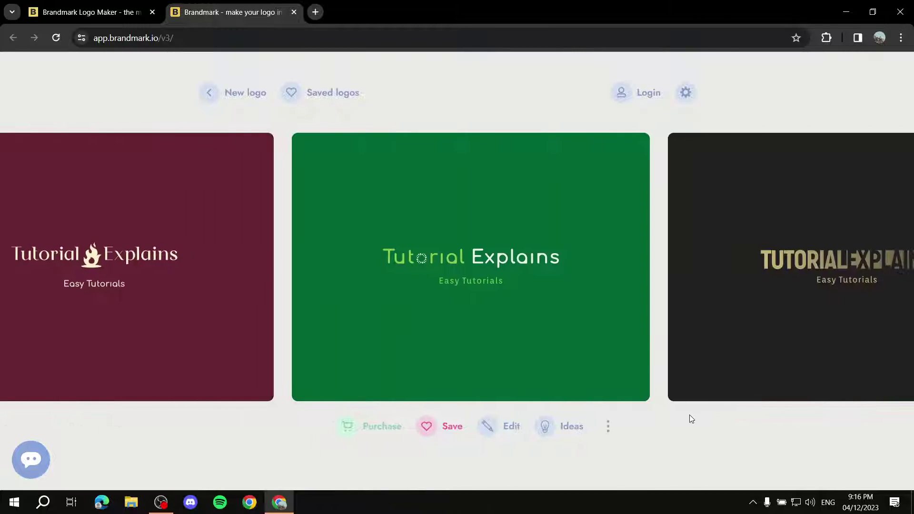
scroll(639, 420, down, 1)
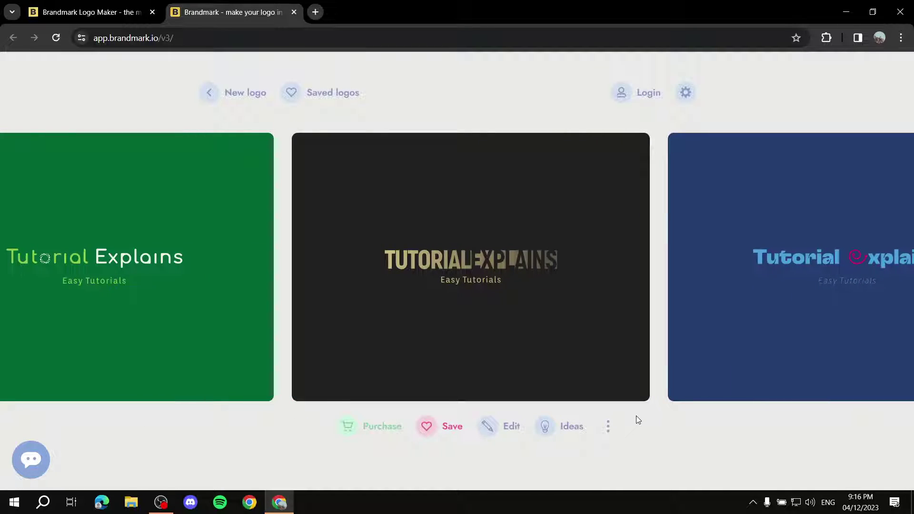
scroll(603, 425, down, 1)
scroll(645, 424, down, 1)
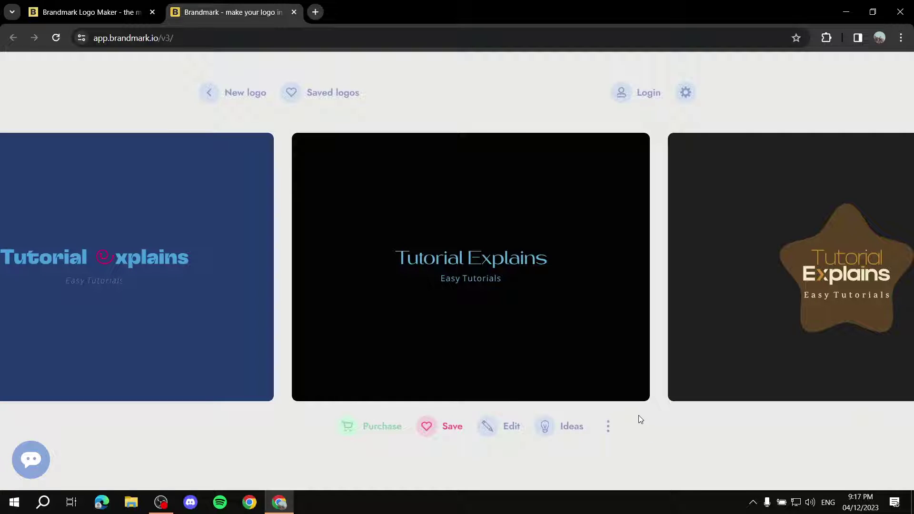
scroll(638, 419, up, 1)
scroll(697, 422, up, 1)
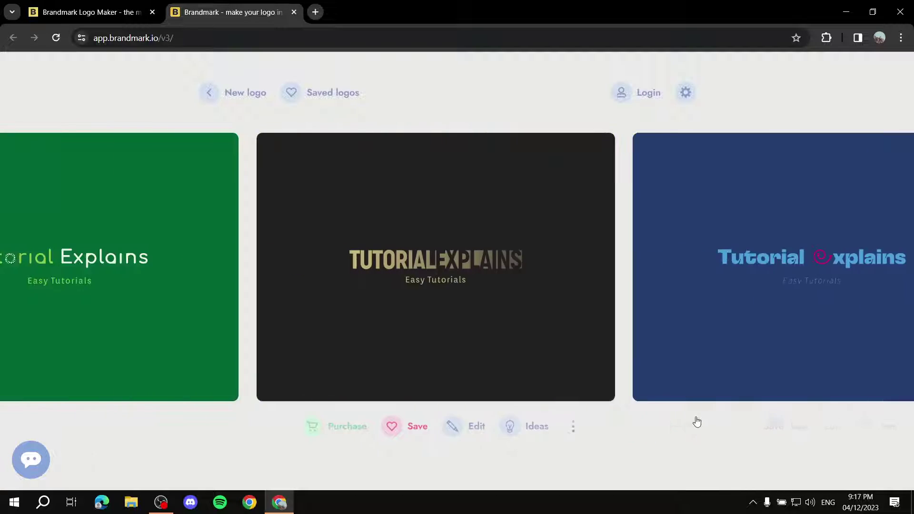
scroll(672, 418, up, 1)
scroll(700, 418, up, 1)
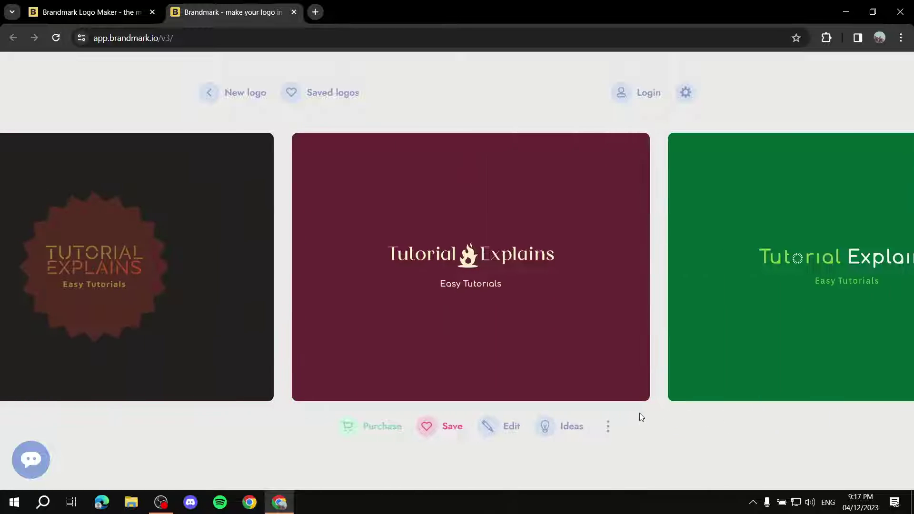
scroll(724, 425, up, 1)
scroll(752, 427, up, 1)
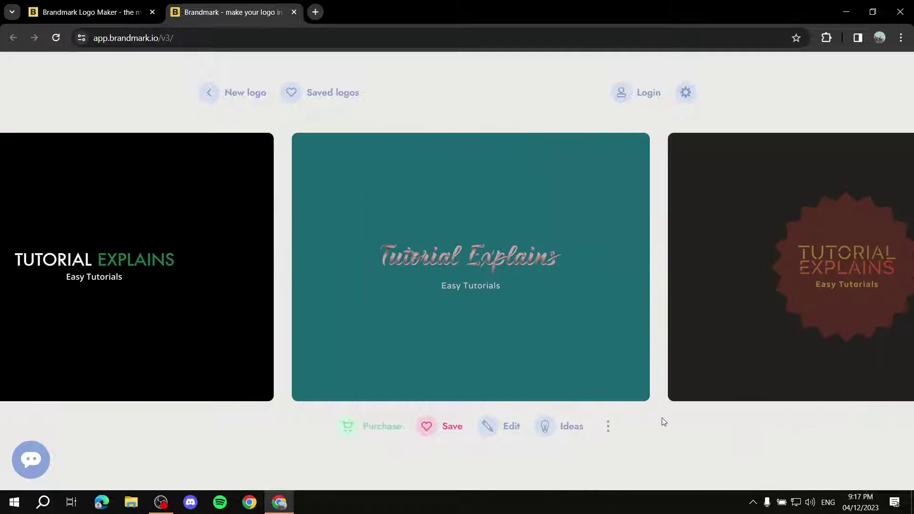
scroll(714, 421, up, 1)
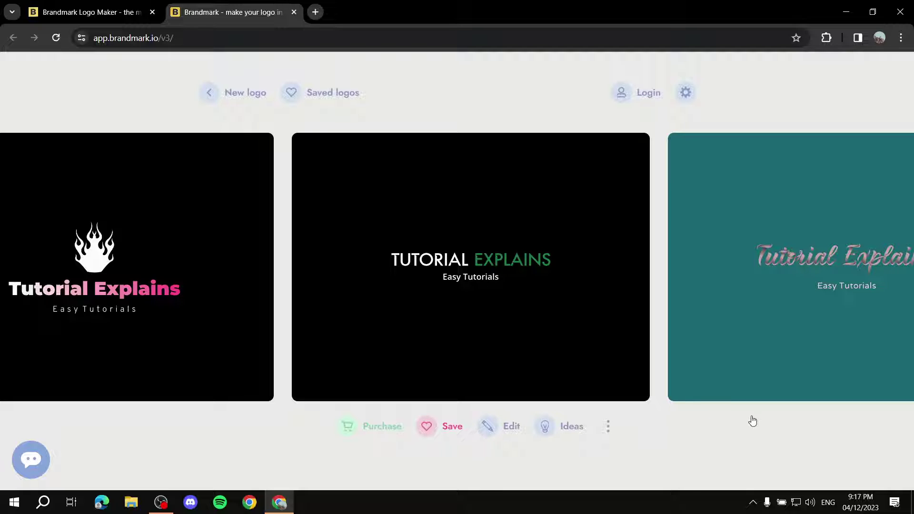
scroll(753, 422, up, 1)
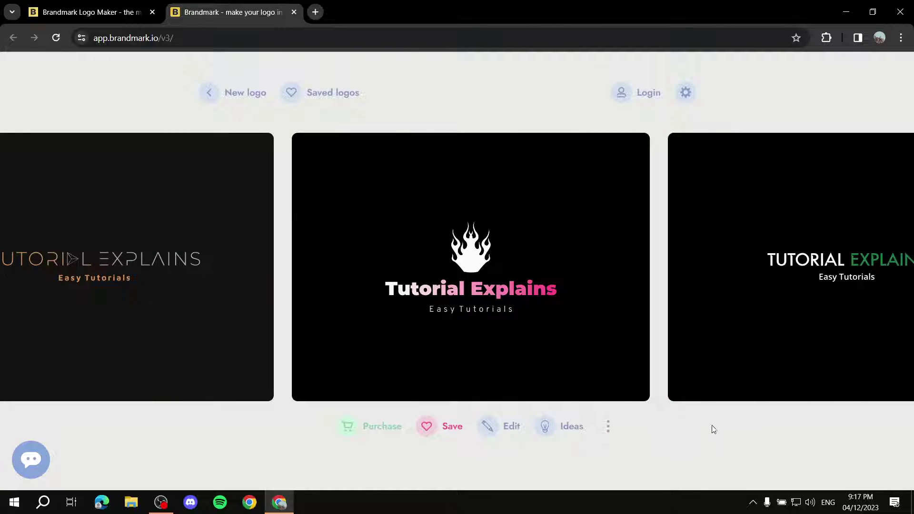
scroll(713, 429, up, 1)
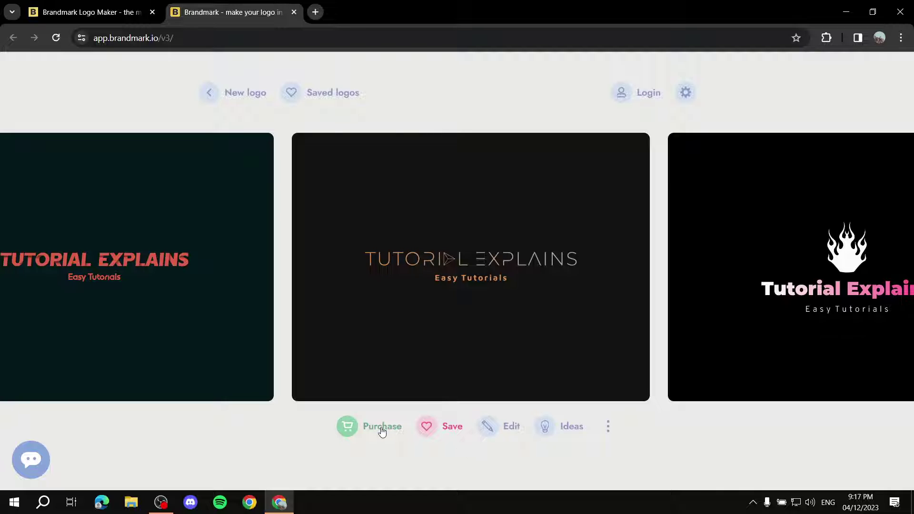
Edit the logo, check the Icon, Background and Layout tabs, then open the Name colour swatch
click(488, 426)
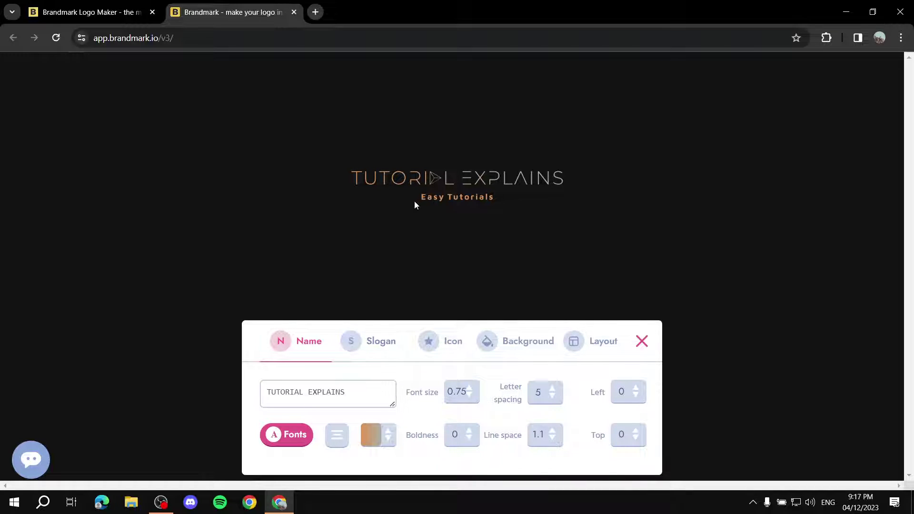
click(429, 341)
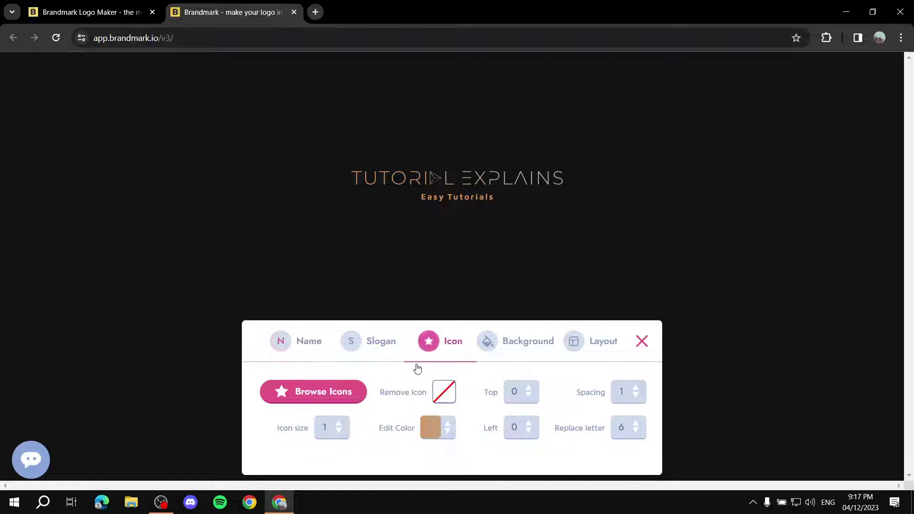
click(522, 341)
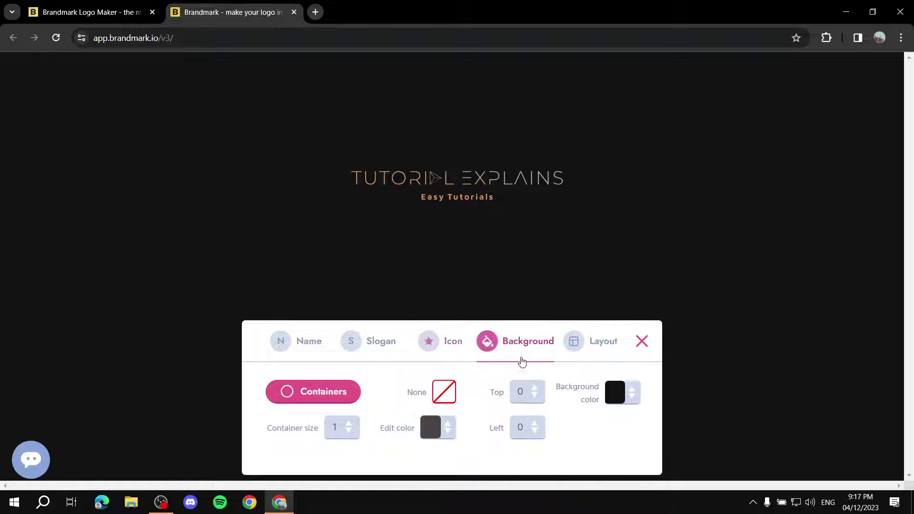
click(598, 342)
click(319, 352)
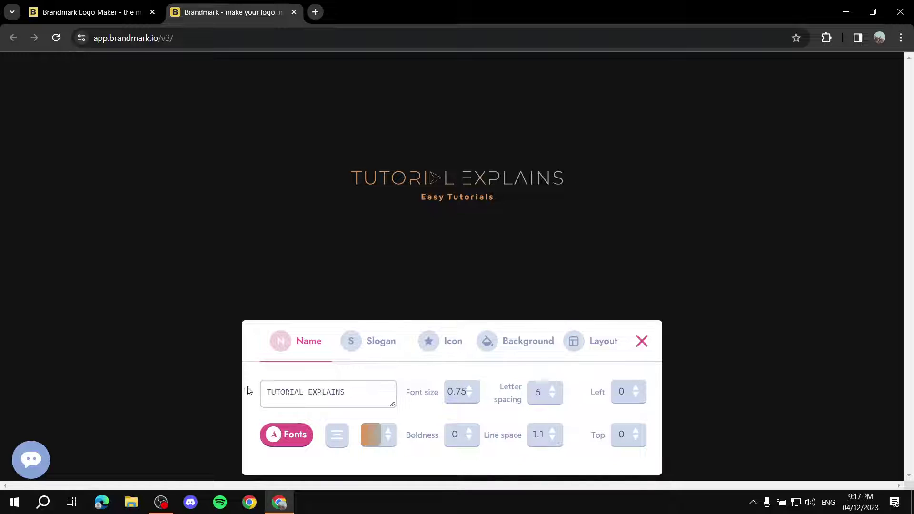
click(375, 447)
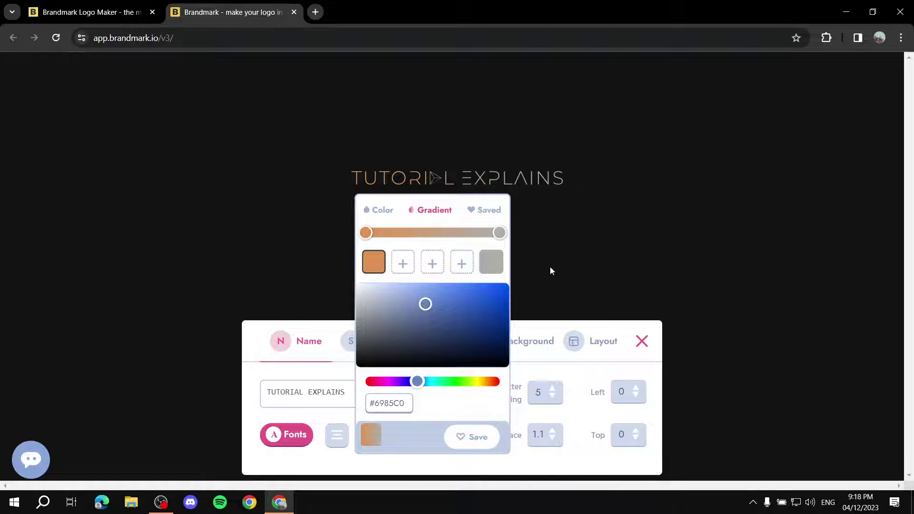
Add a middle gradient stop and make the first name colour stop gold
click(432, 263)
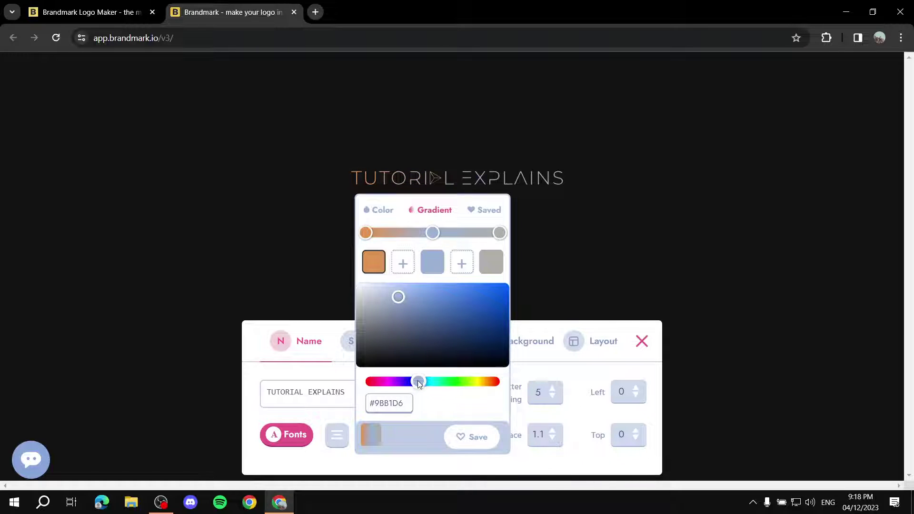
drag(418, 381, 483, 387)
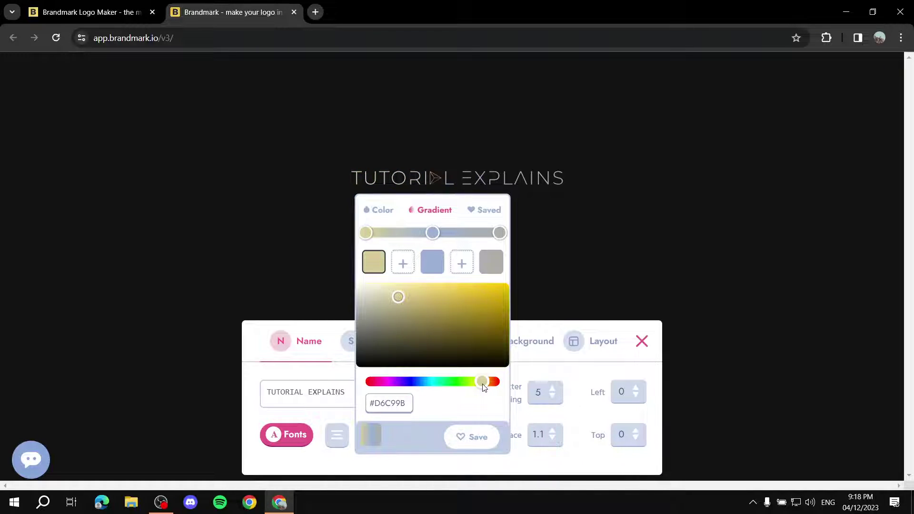
drag(398, 297, 336, 320)
click(347, 292)
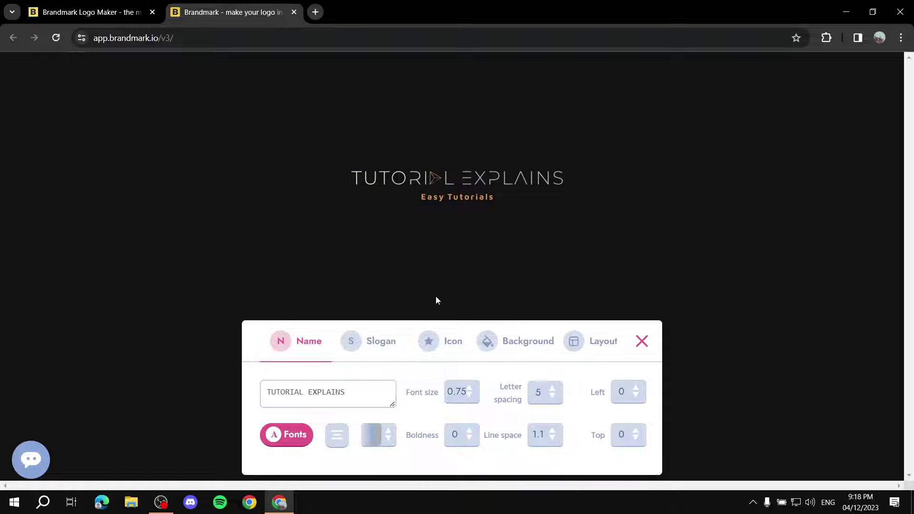
click(378, 435)
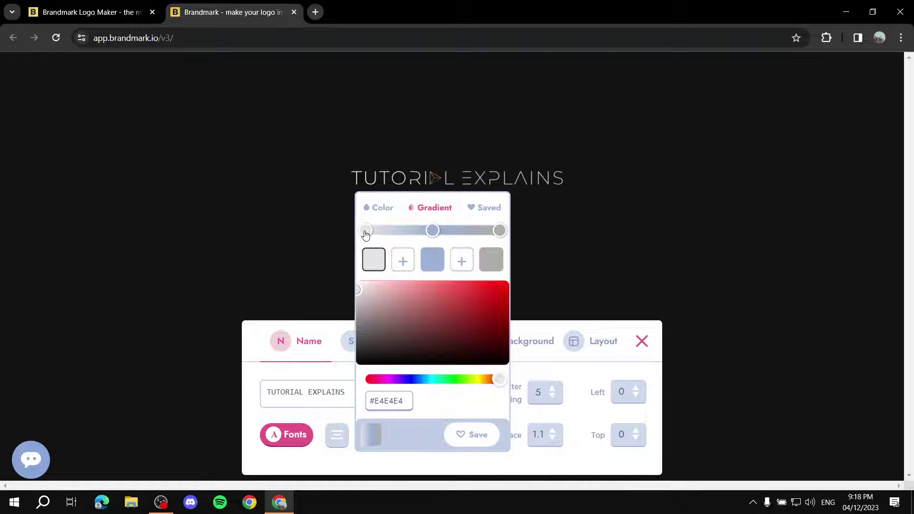
drag(465, 333, 397, 339)
drag(476, 379, 486, 386)
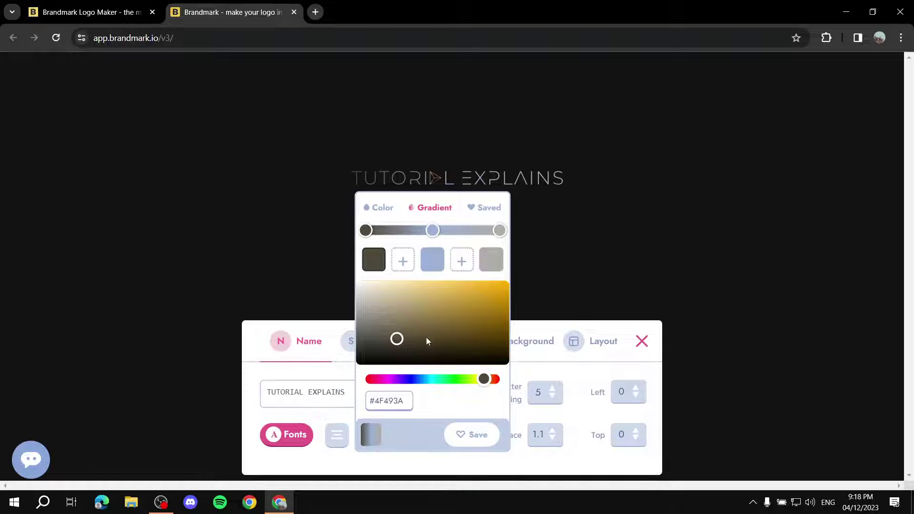
drag(427, 341, 509, 310)
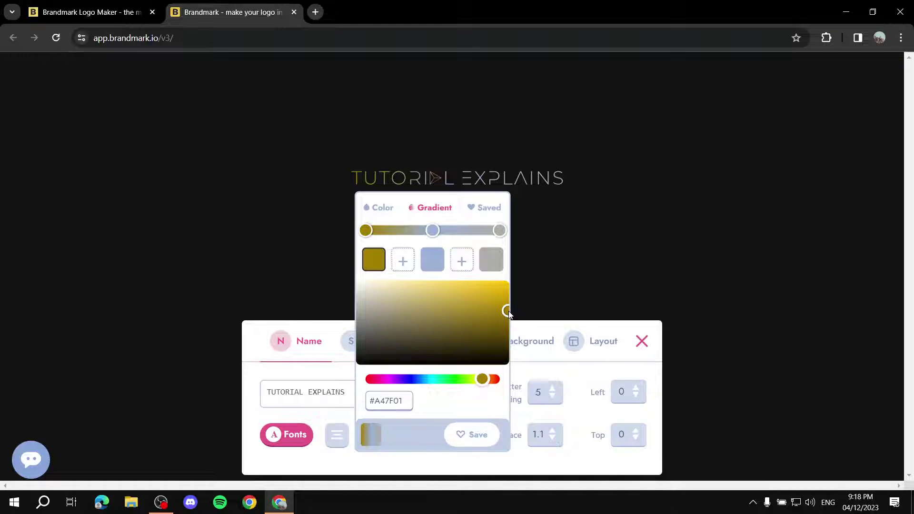
Tune the middle stop to pale olive-yellow, keep the last stop gray, and close the picker
click(433, 259)
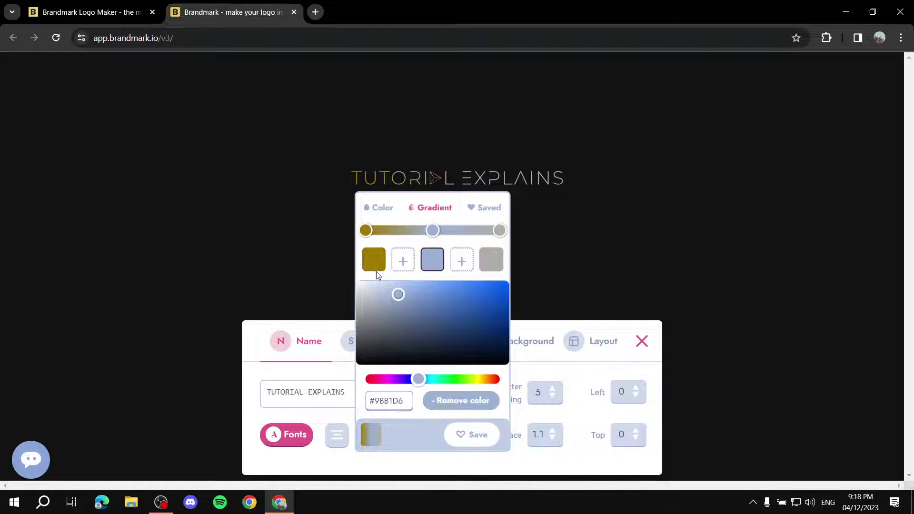
click(476, 380)
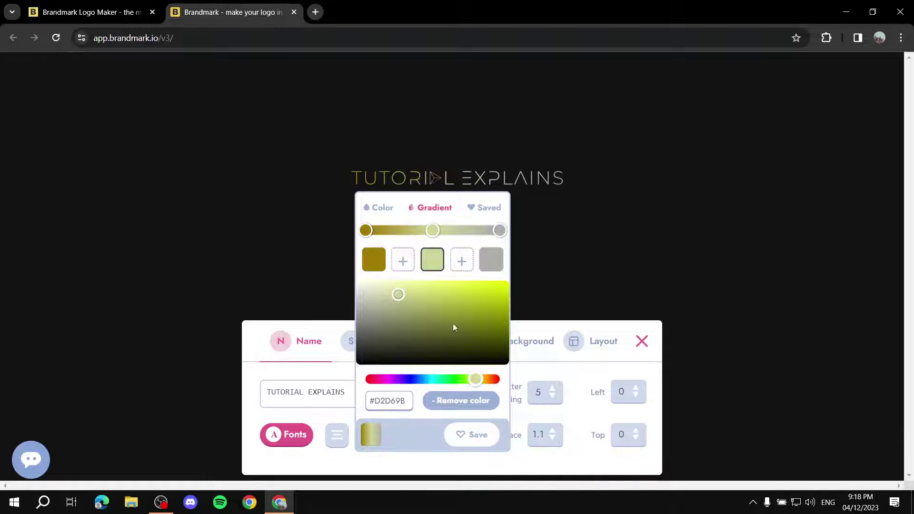
drag(395, 288, 407, 310)
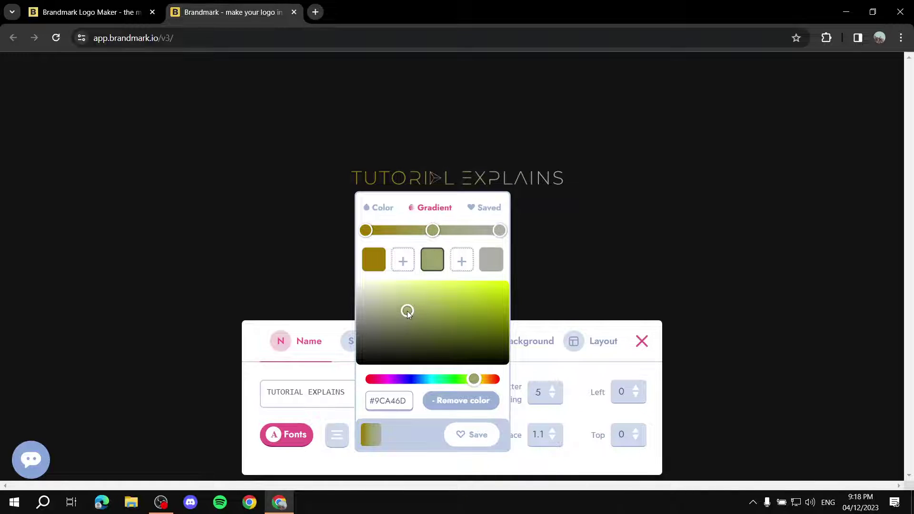
click(494, 262)
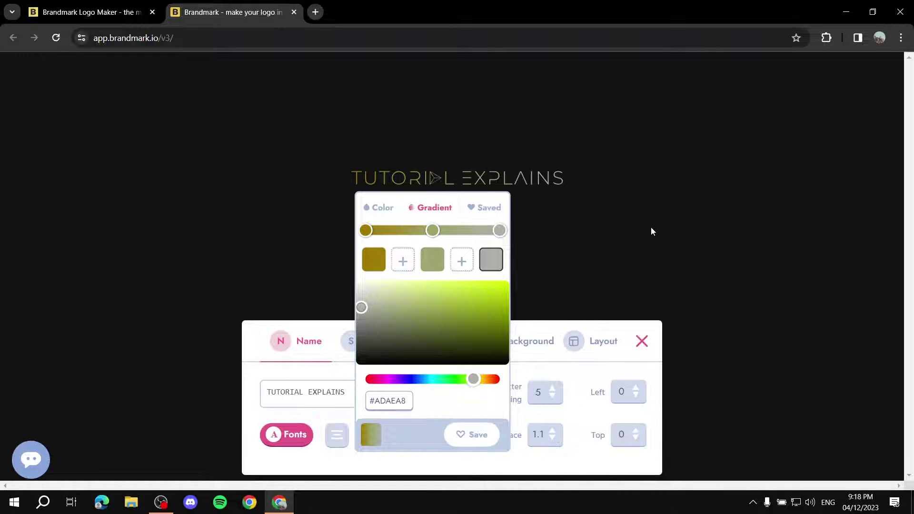
click(602, 278)
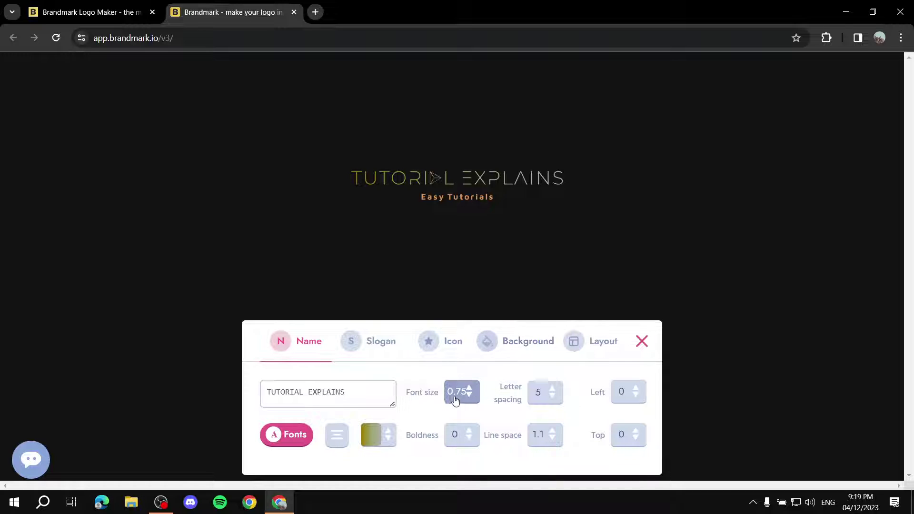
Set the TUTORIAL EXPLAINS name to font size 0.89 and boldness 1.2
click(470, 387)
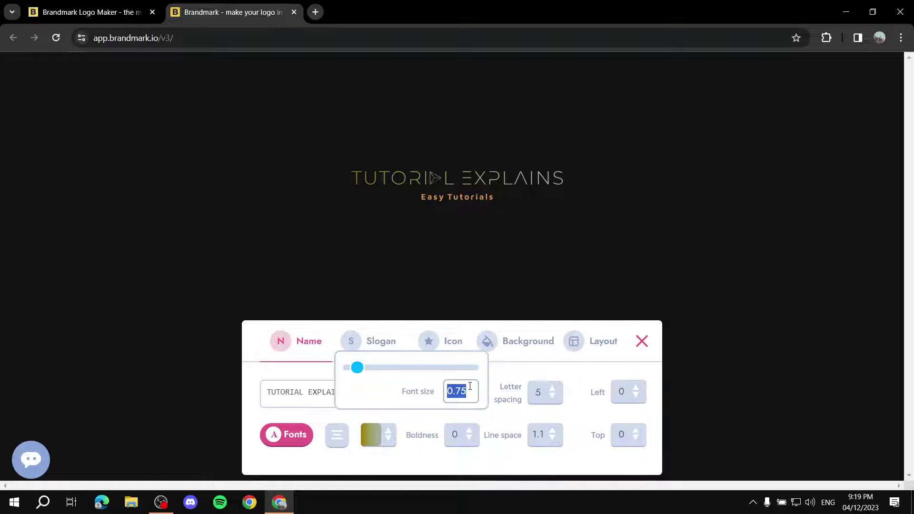
drag(362, 372, 362, 375)
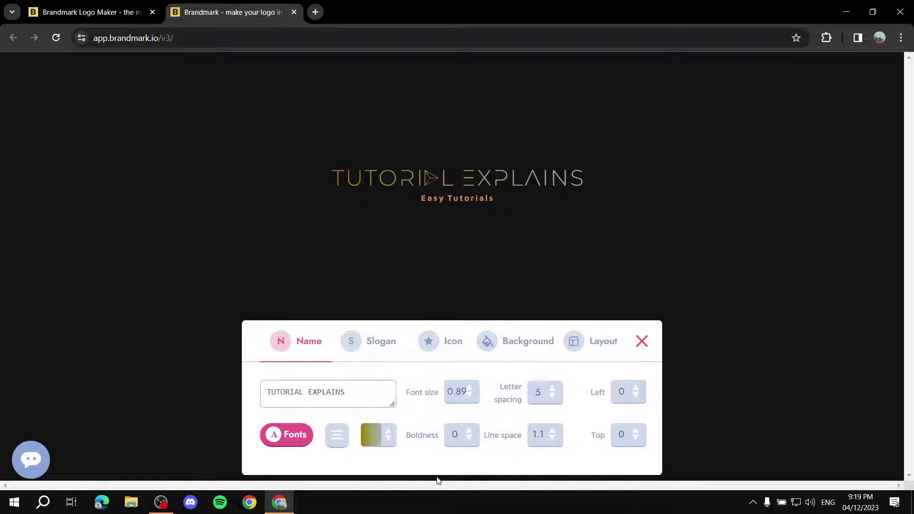
mouse_move(452, 434)
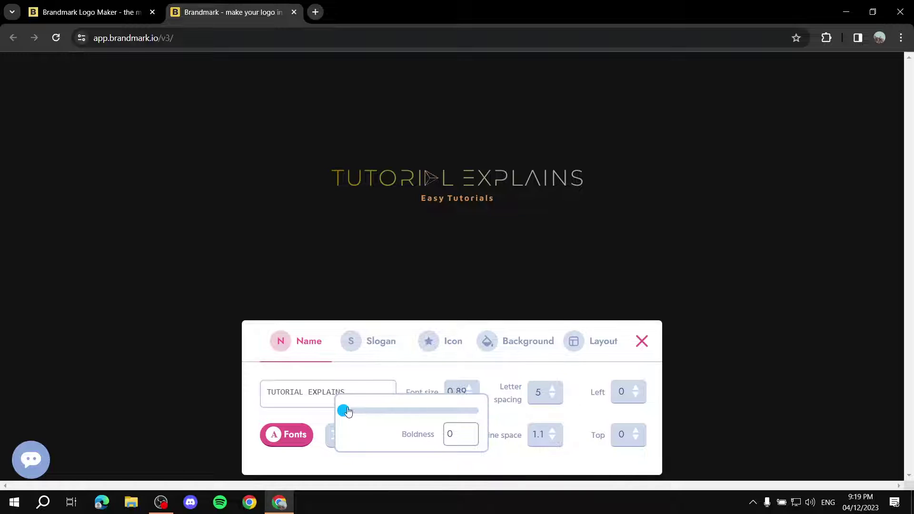
mouse_move(345, 411)
mouse_down()
mouse_move(461, 412)
mouse_move(352, 416)
mouse_up()
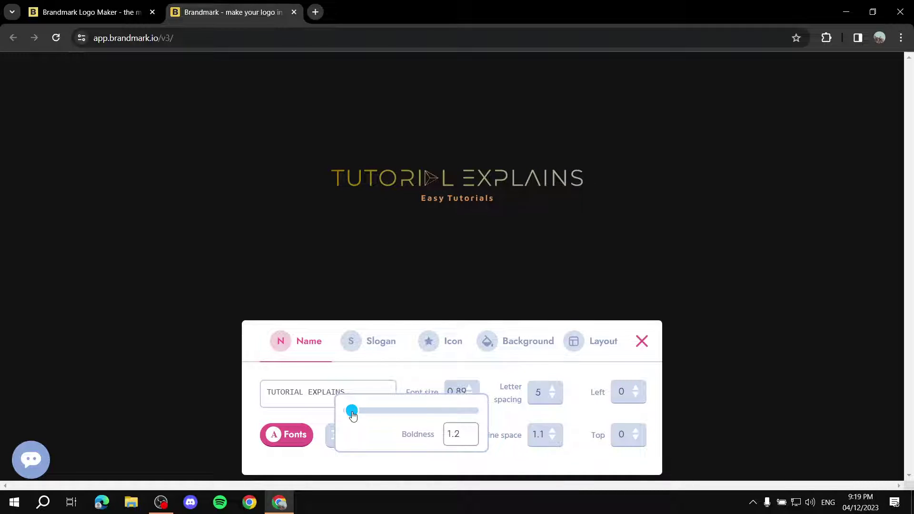
click(384, 467)
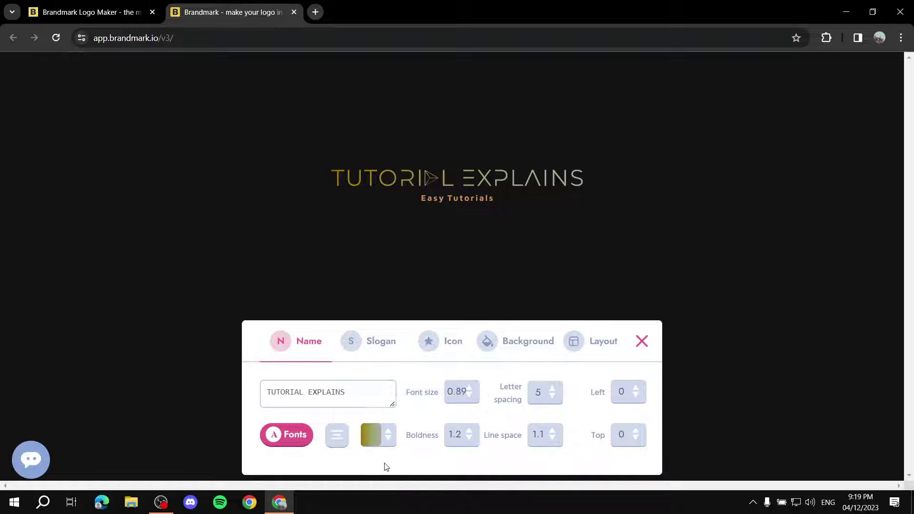
Tighten the name to letter spacing 0 and line space 0.72
click(546, 395)
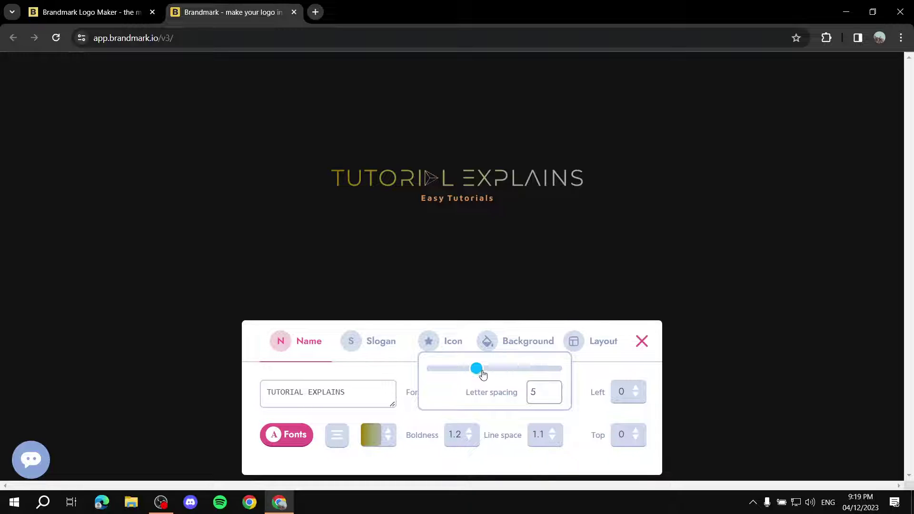
drag(478, 370, 497, 372)
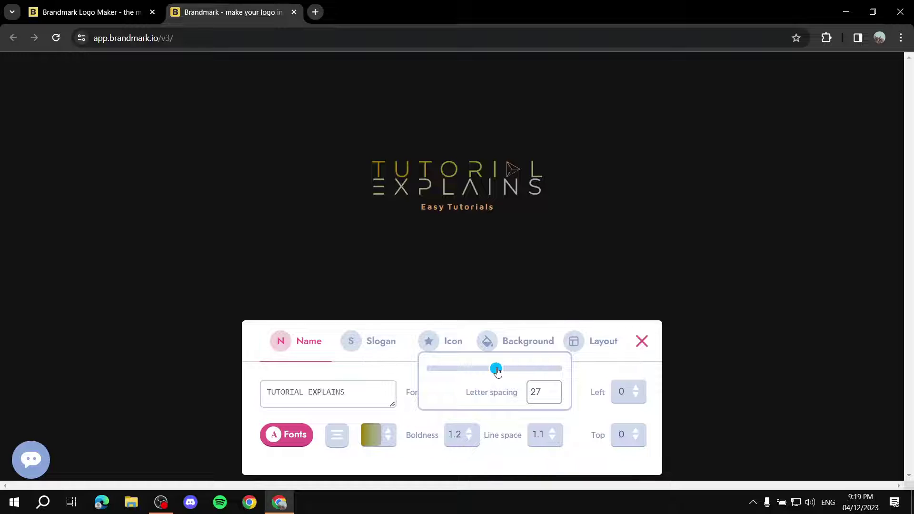
drag(498, 372, 472, 375)
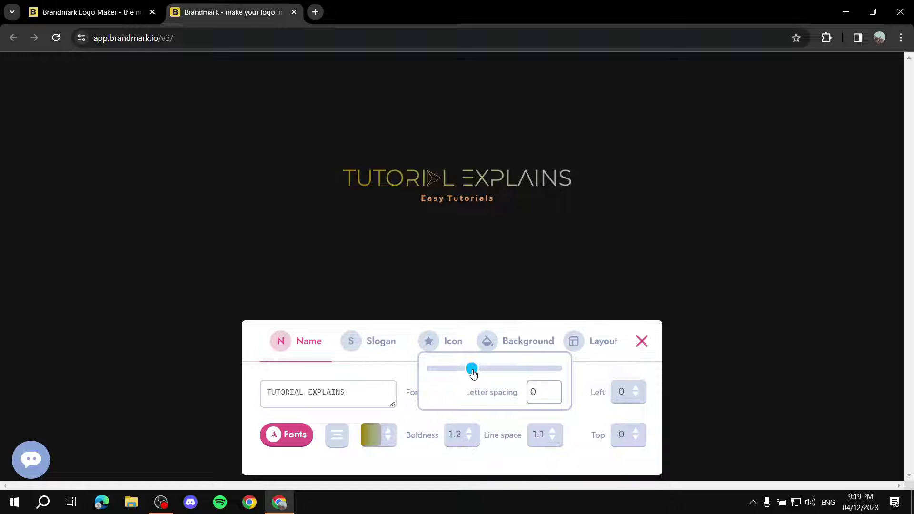
click(555, 443)
mouse_move(450, 412)
mouse_down()
mouse_move(532, 410)
mouse_move(445, 410)
mouse_up()
click(550, 436)
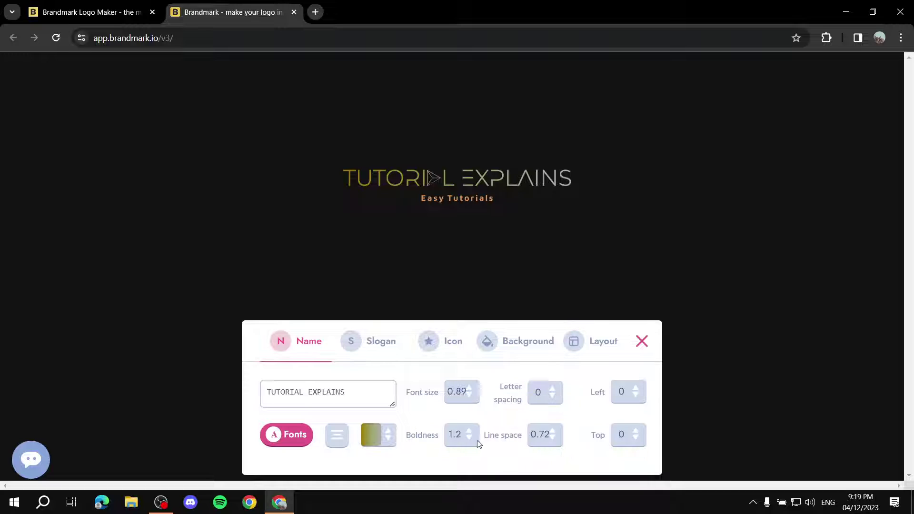
Try shifting the name with the Left offset, then clear it back to 0
click(627, 394)
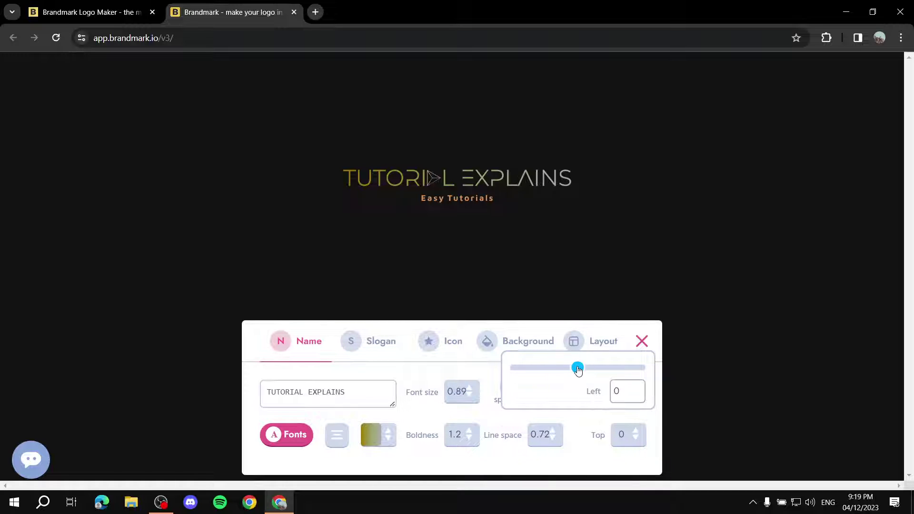
mouse_move(578, 370)
mouse_down()
mouse_move(555, 370)
mouse_move(604, 371)
mouse_move(561, 371)
mouse_up()
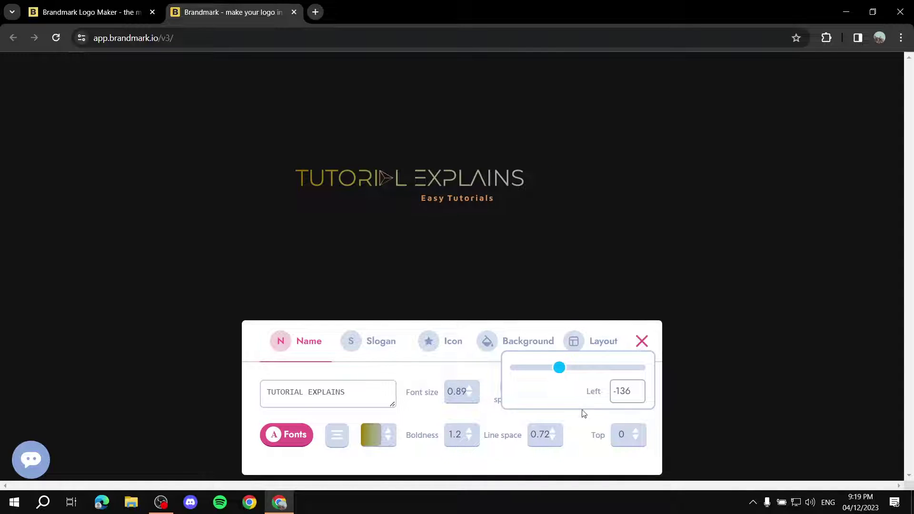
click(573, 447)
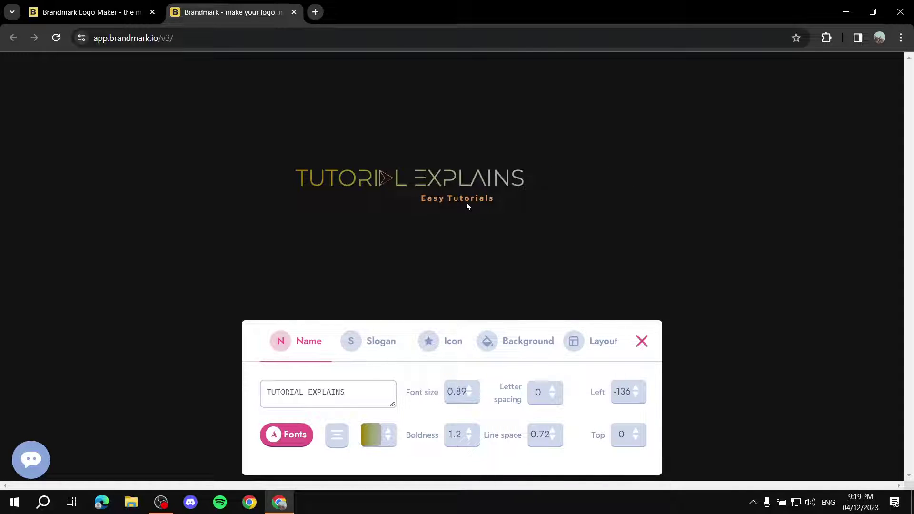
click(627, 390)
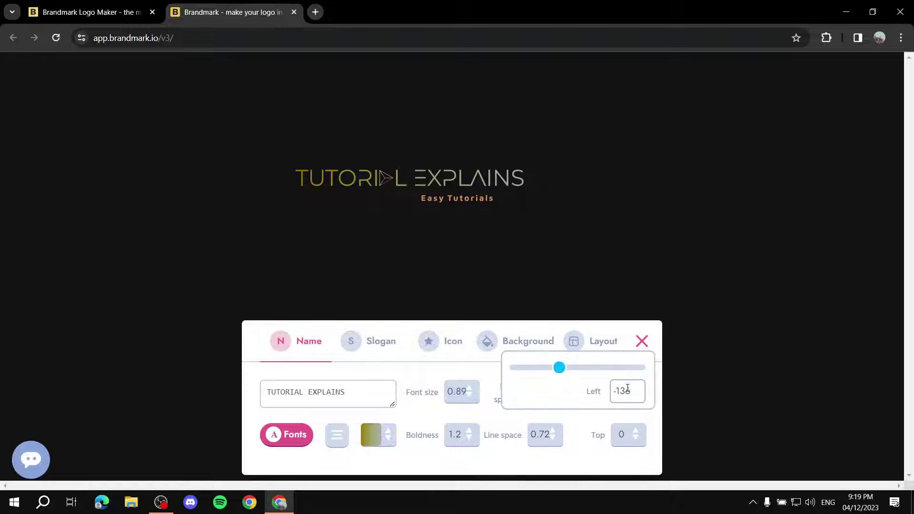
drag(559, 369, 580, 374)
drag(629, 393, 618, 395)
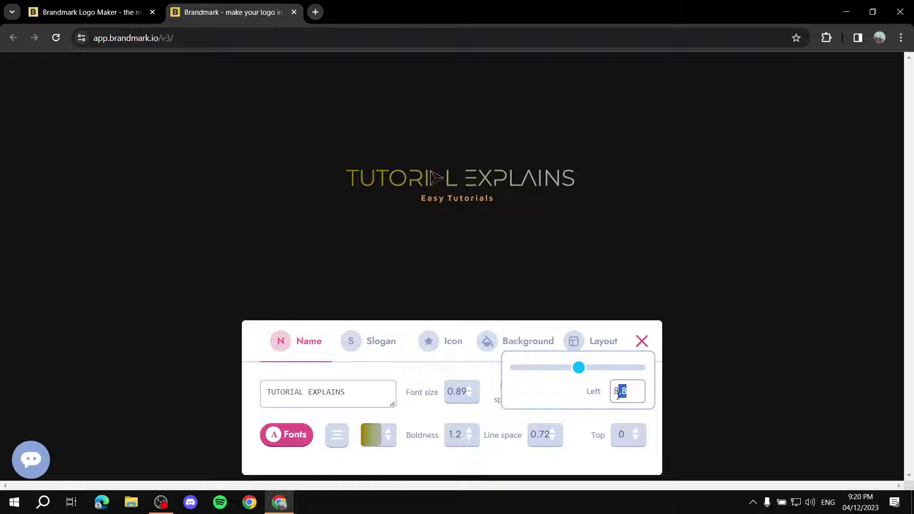
key(BackSpace)
key(BackSpace)
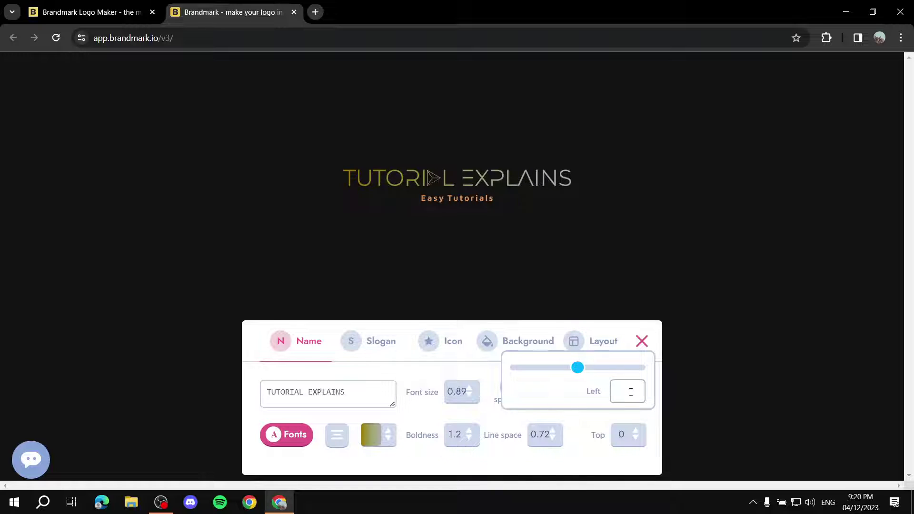
click(588, 458)
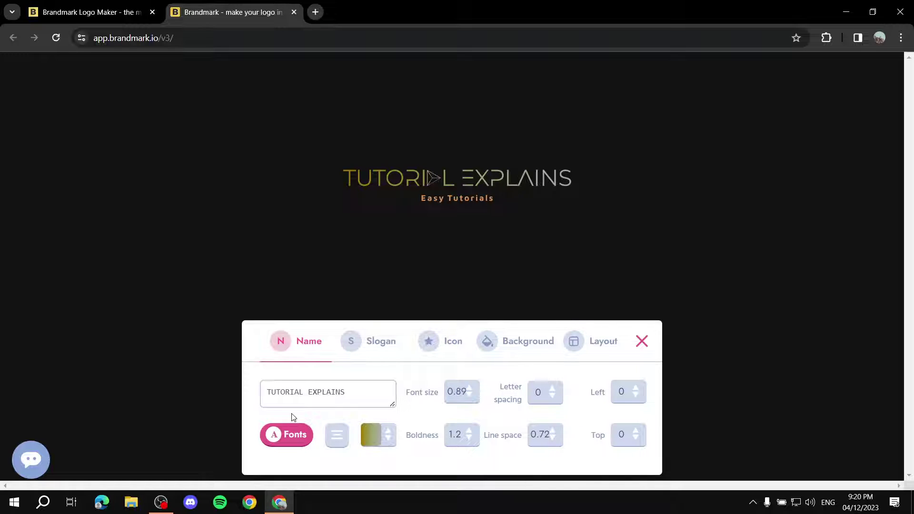
click(285, 435)
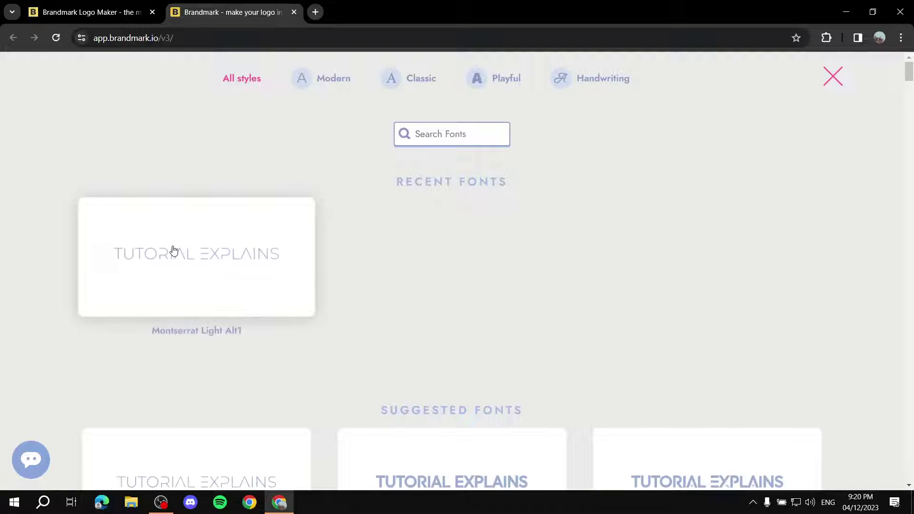
scroll(618, 338, down, 6)
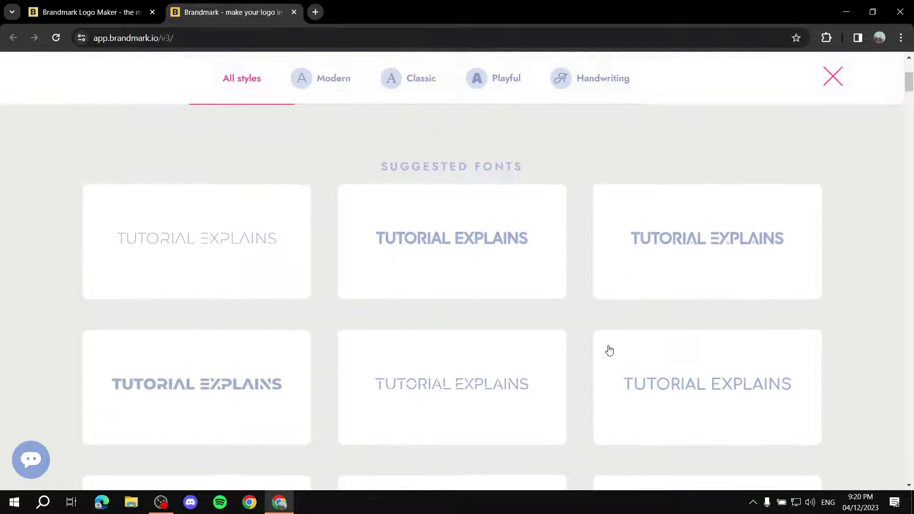
scroll(520, 328, up, 6)
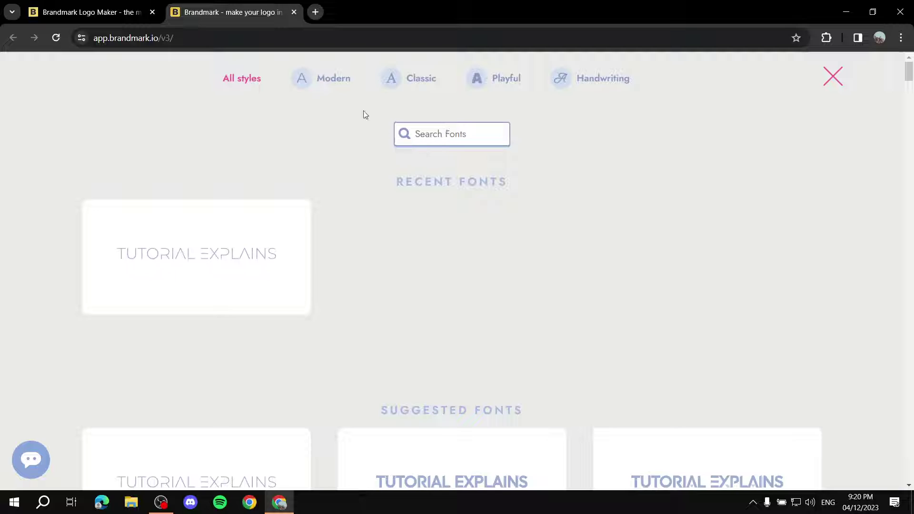
click(316, 82)
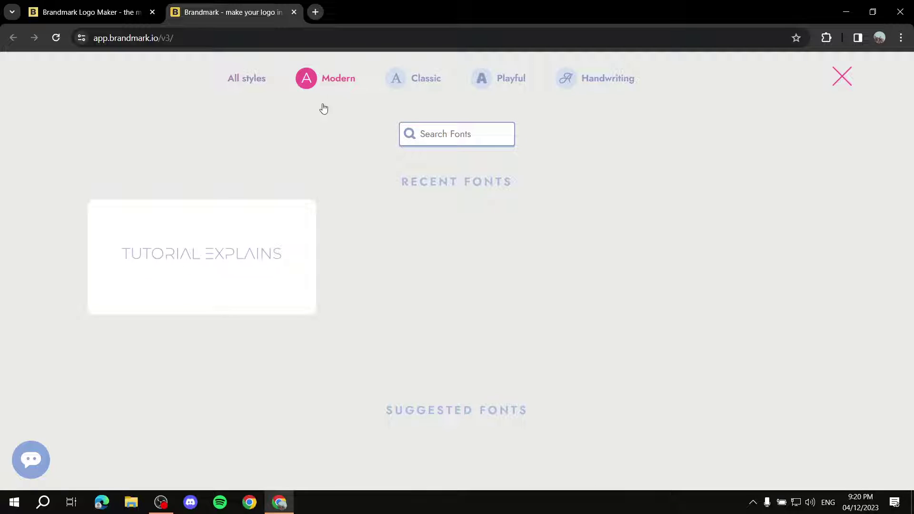
click(419, 84)
click(498, 90)
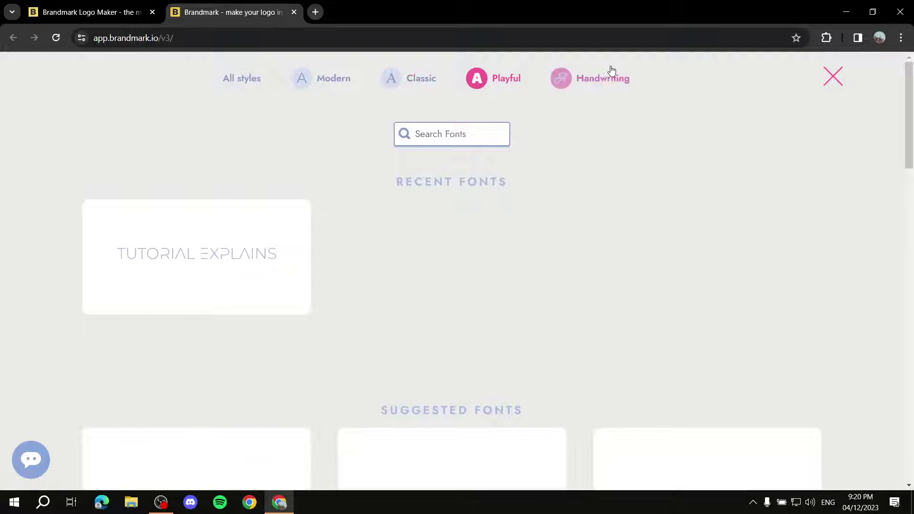
click(595, 78)
scroll(453, 342, down, 8)
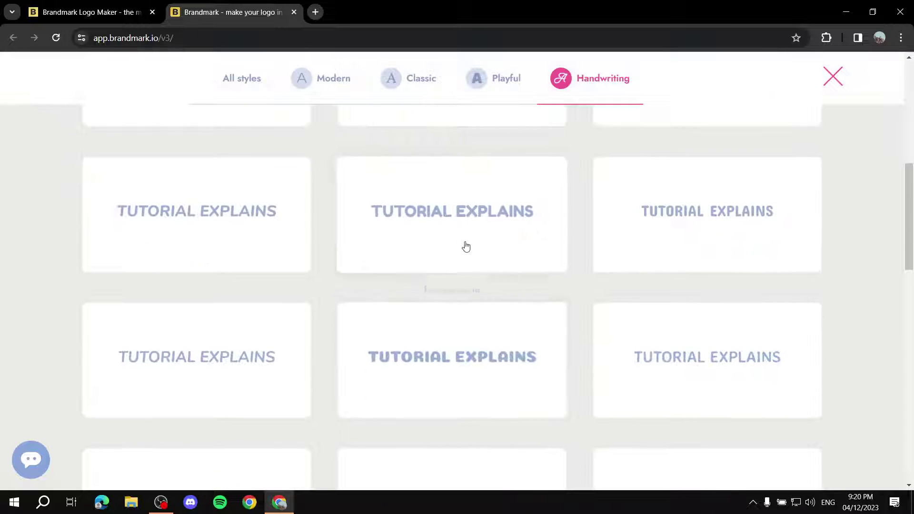
scroll(492, 286, up, 8)
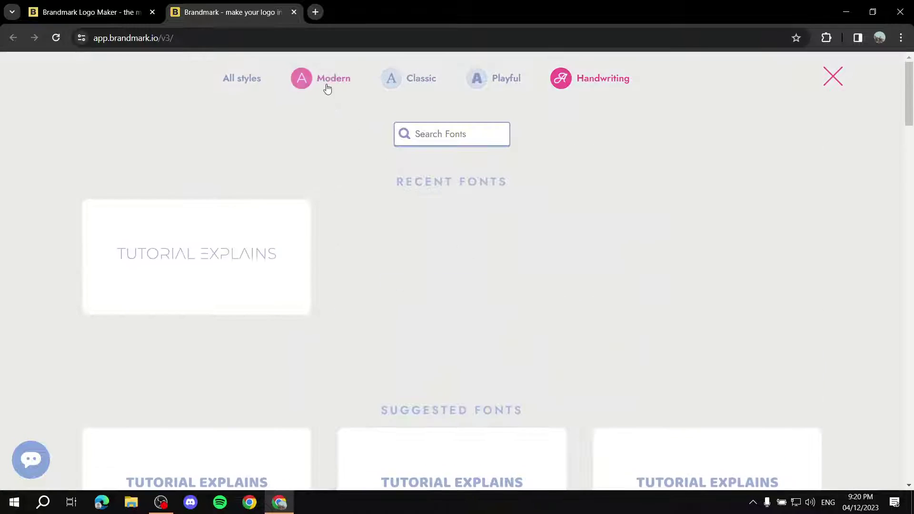
click(327, 88)
click(840, 76)
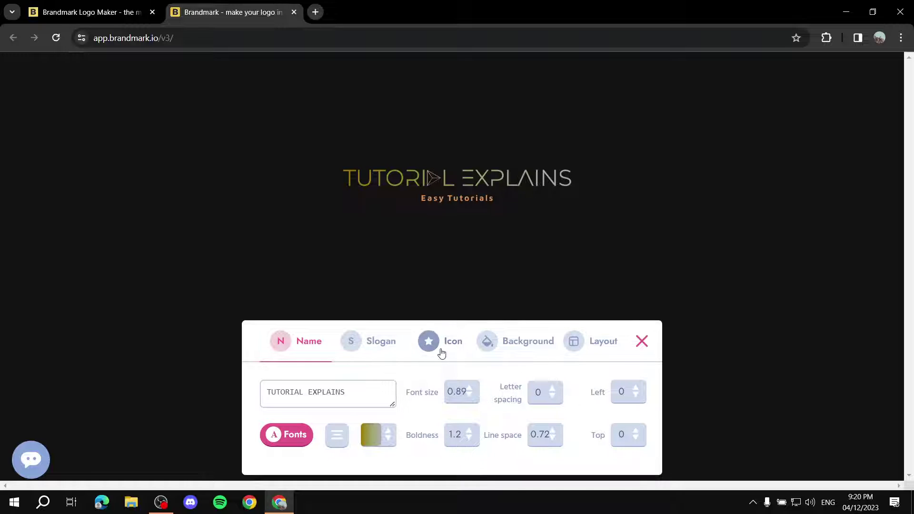
Select the Easy Tutorials slogan and switch its colour to a gradient
click(378, 350)
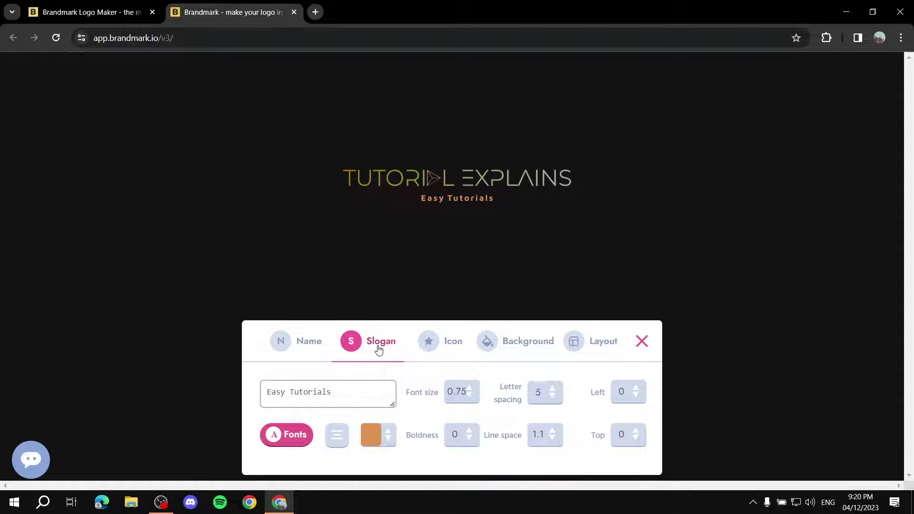
click(371, 434)
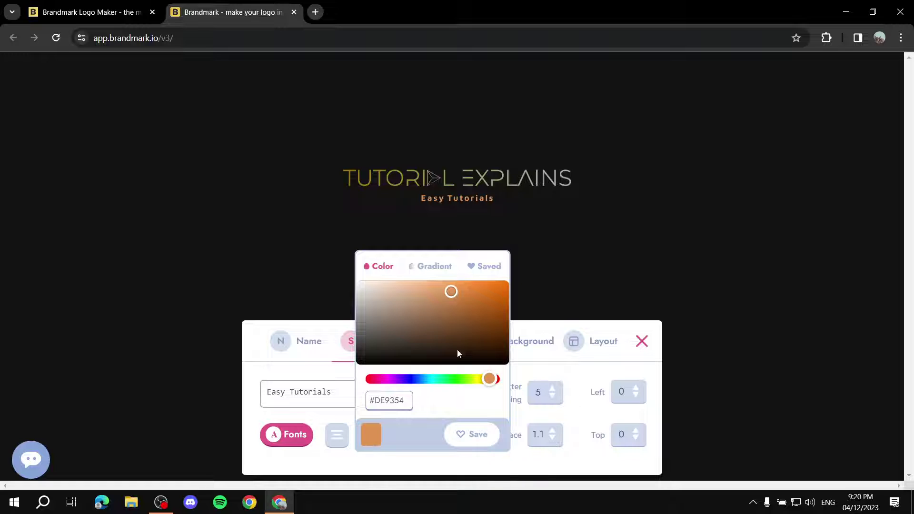
click(470, 379)
drag(451, 291, 415, 296)
drag(471, 380, 476, 379)
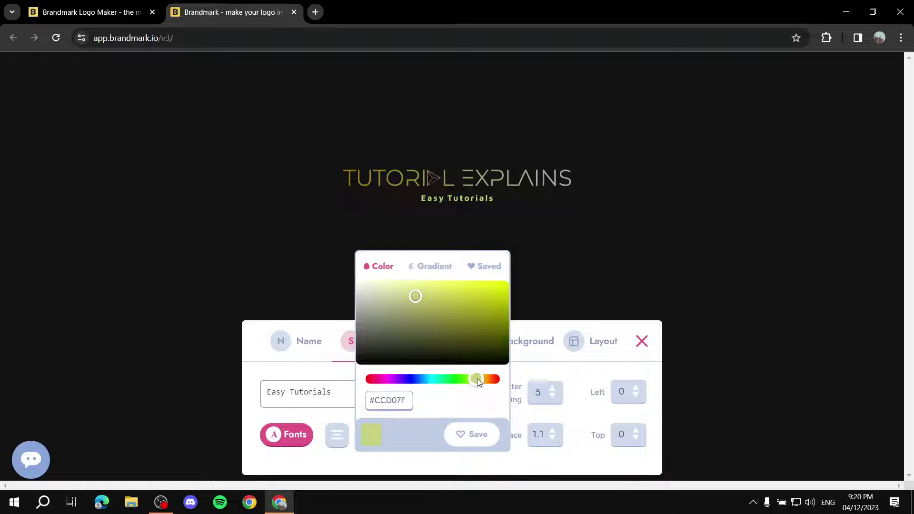
click(434, 266)
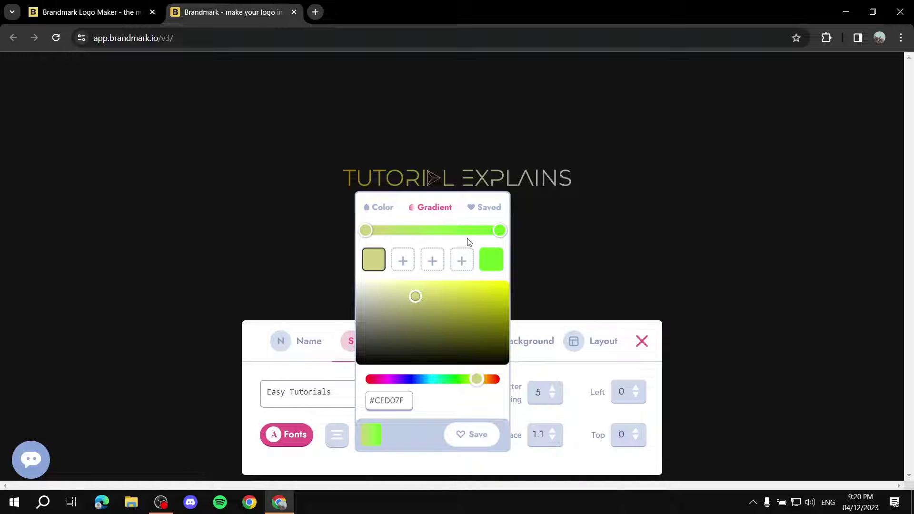
Set the slogan gradient's left stop to olive and right stop to pale grey
click(500, 230)
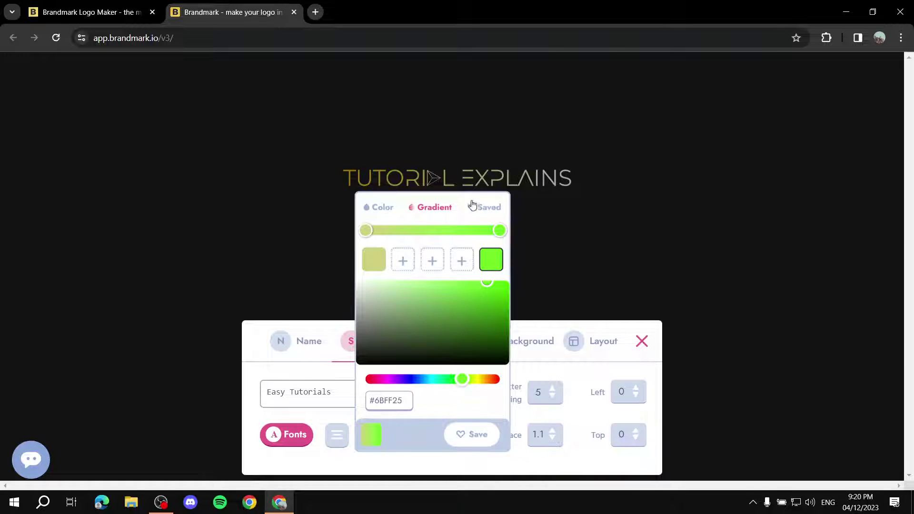
drag(486, 285, 432, 354)
click(377, 263)
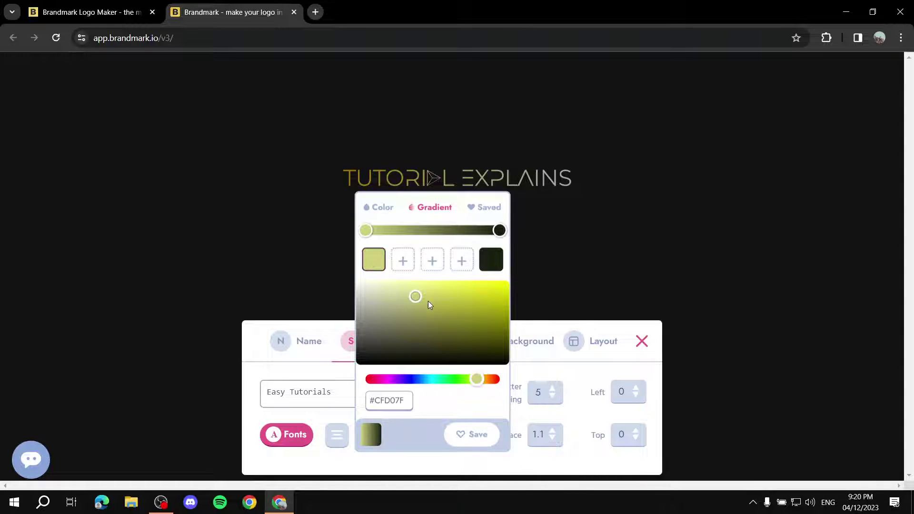
mouse_move(418, 299)
mouse_down()
mouse_move(419, 330)
mouse_move(394, 315)
mouse_move(455, 343)
mouse_move(426, 314)
mouse_up()
click(491, 260)
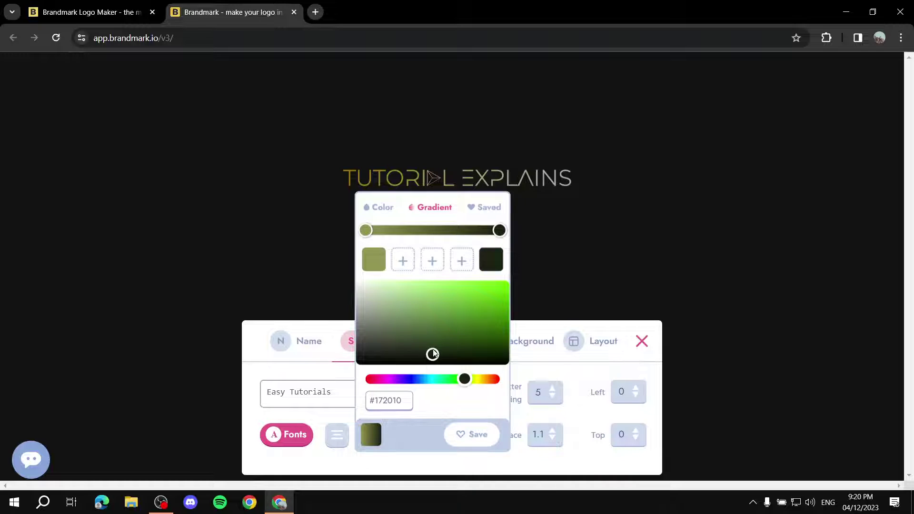
drag(433, 354, 390, 321)
drag(464, 379, 487, 385)
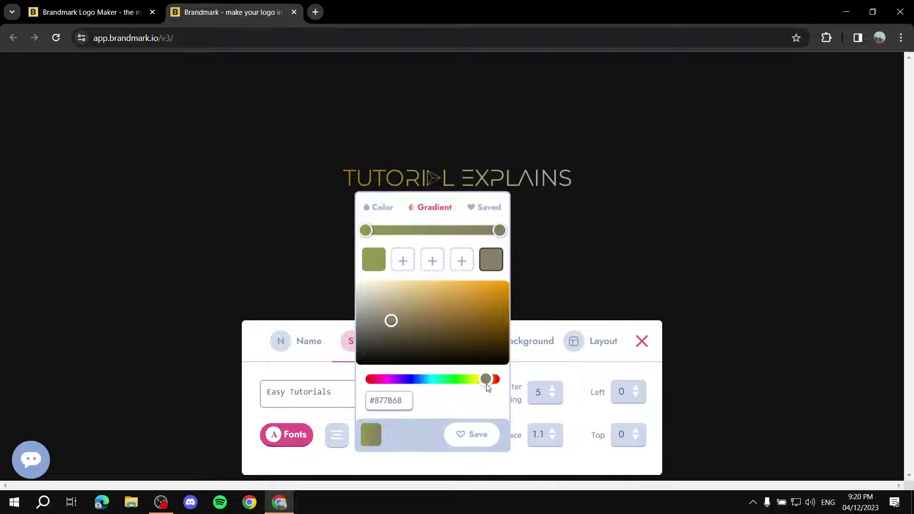
drag(419, 322, 372, 303)
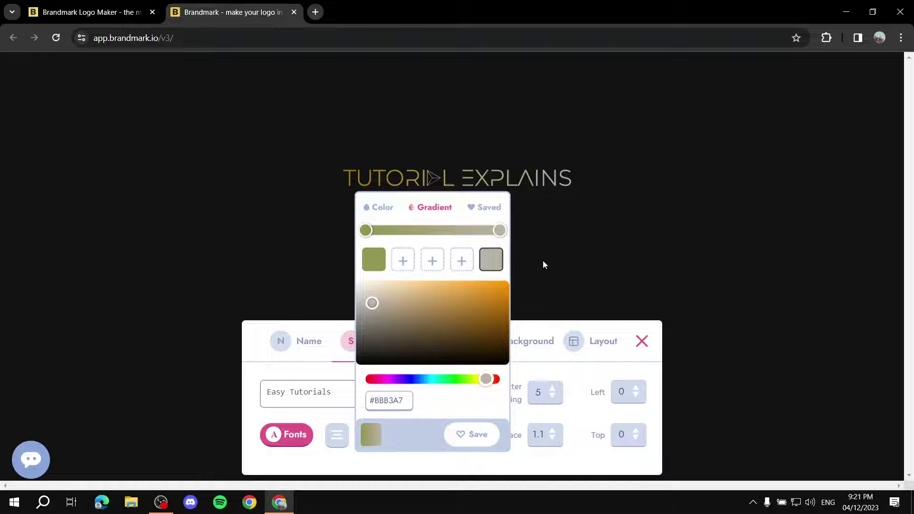
click(378, 264)
drag(438, 323, 433, 309)
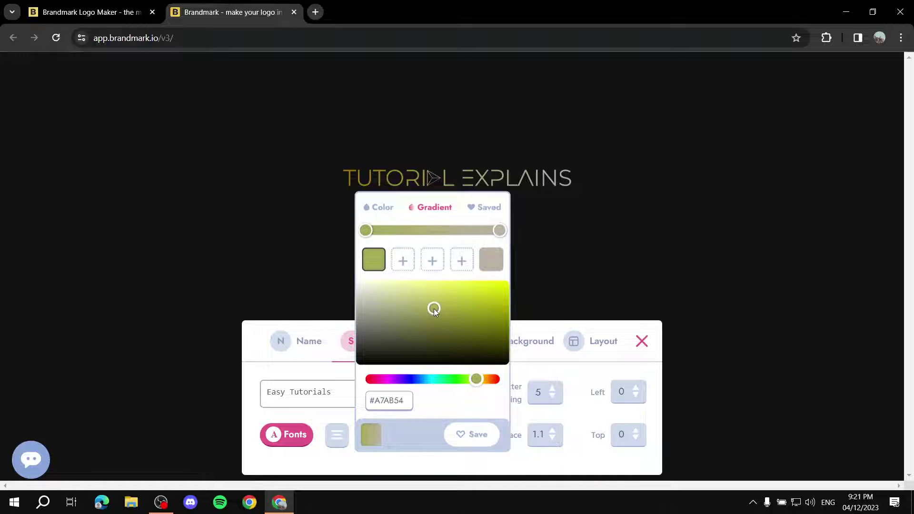
click(579, 278)
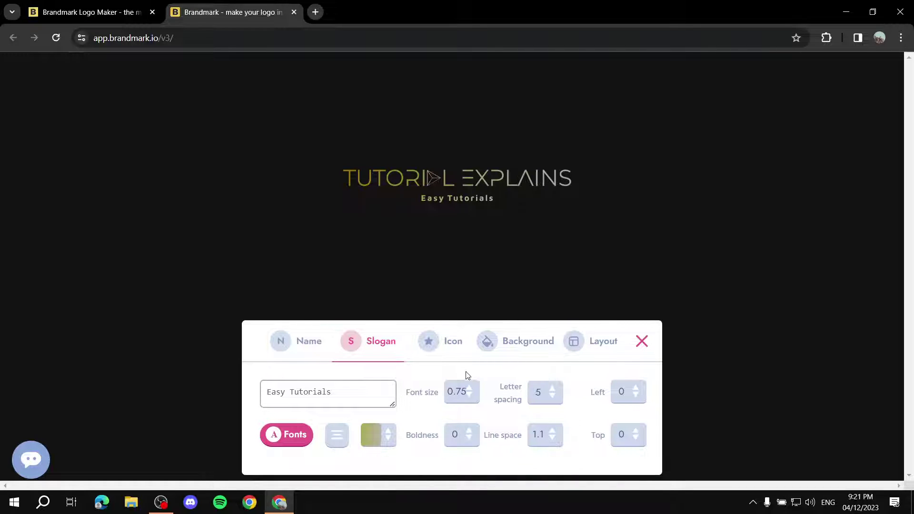
Raise the slogan's boldness to 1.5
click(468, 431)
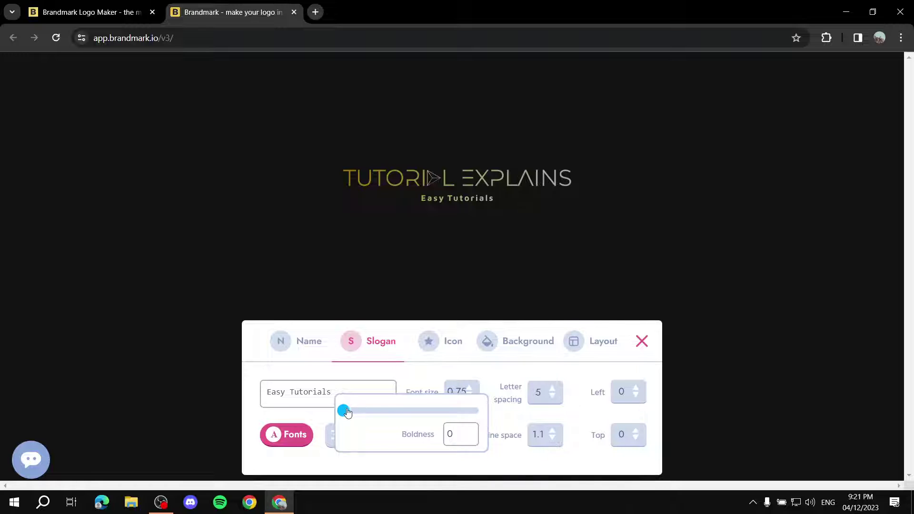
drag(347, 413, 355, 410)
click(450, 465)
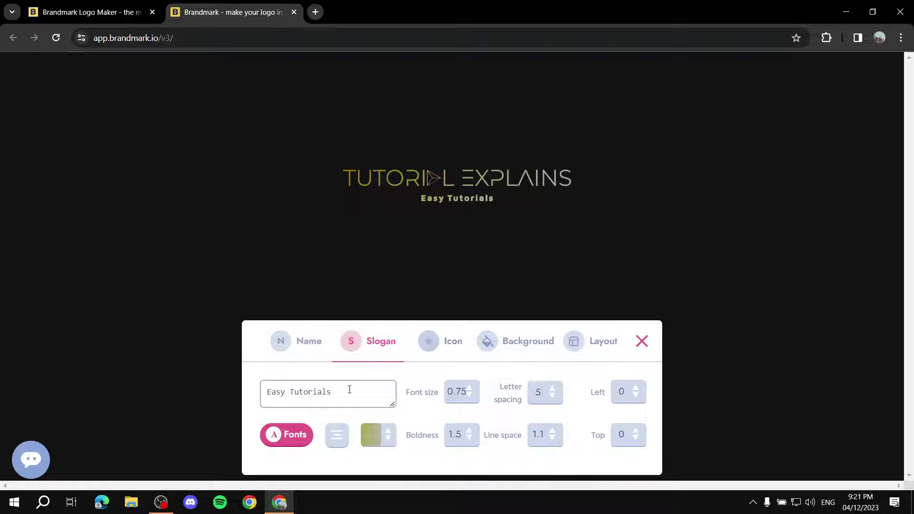
Change the slogan font to Montserrat Light Alt1 and bring up the icon settings
click(273, 433)
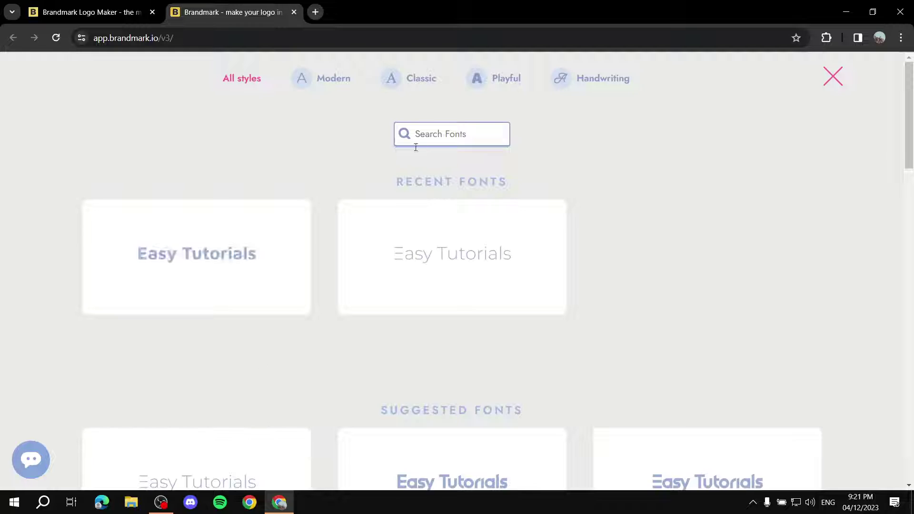
scroll(457, 200, down, 3)
scroll(439, 198, up, 3)
click(459, 267)
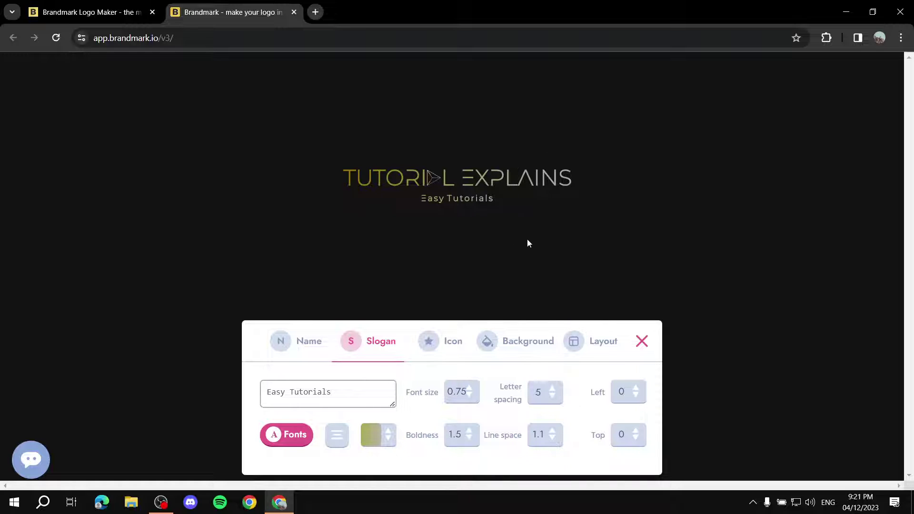
click(445, 341)
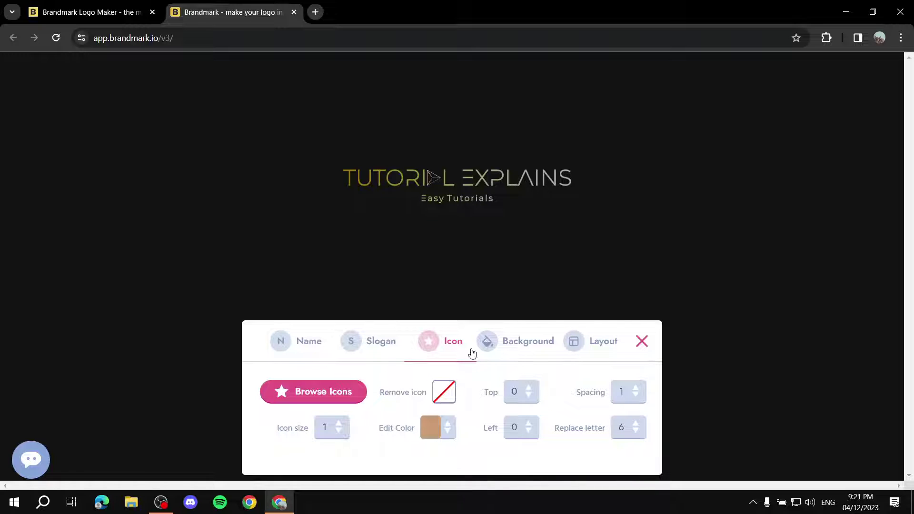
Search the icon library for 'Fire' and apply a flame icon to the logo
click(305, 391)
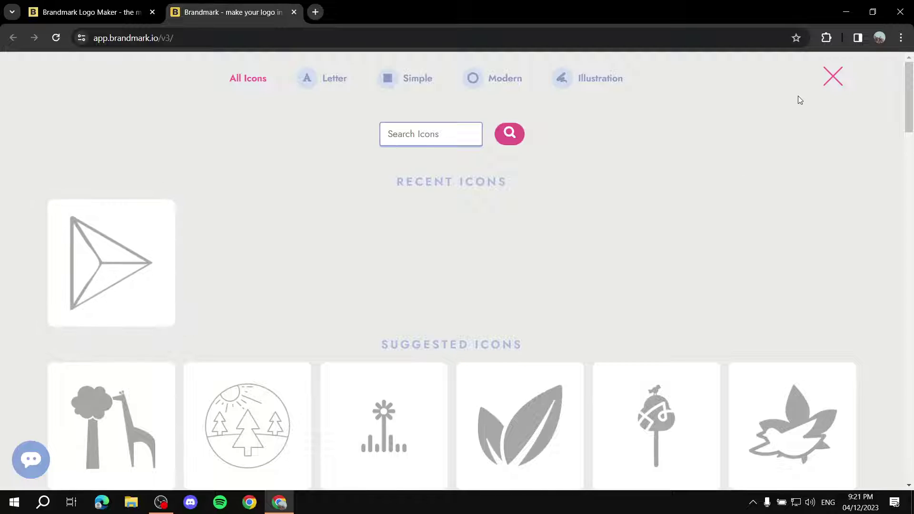
click(833, 78)
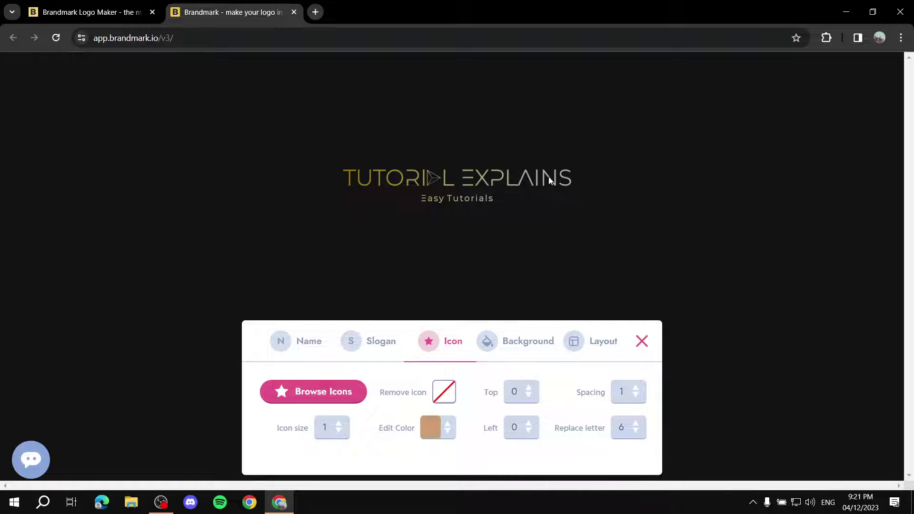
click(341, 389)
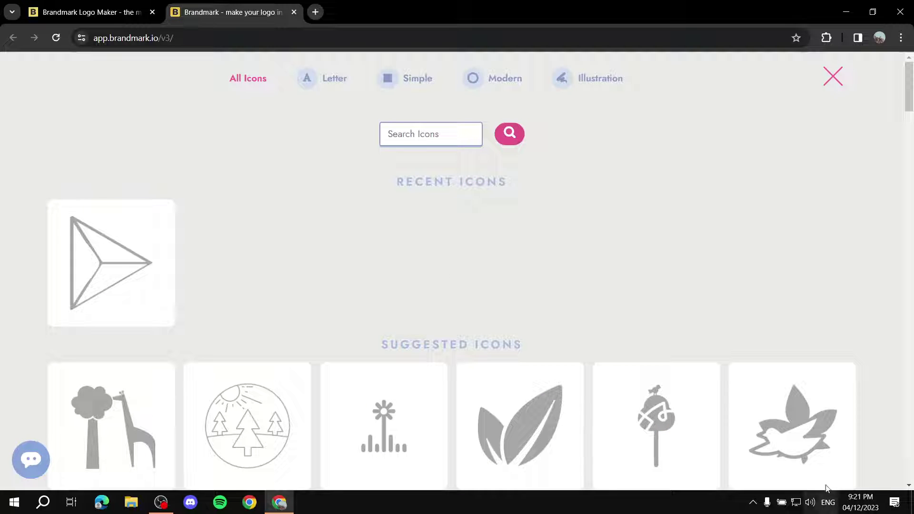
text(F)
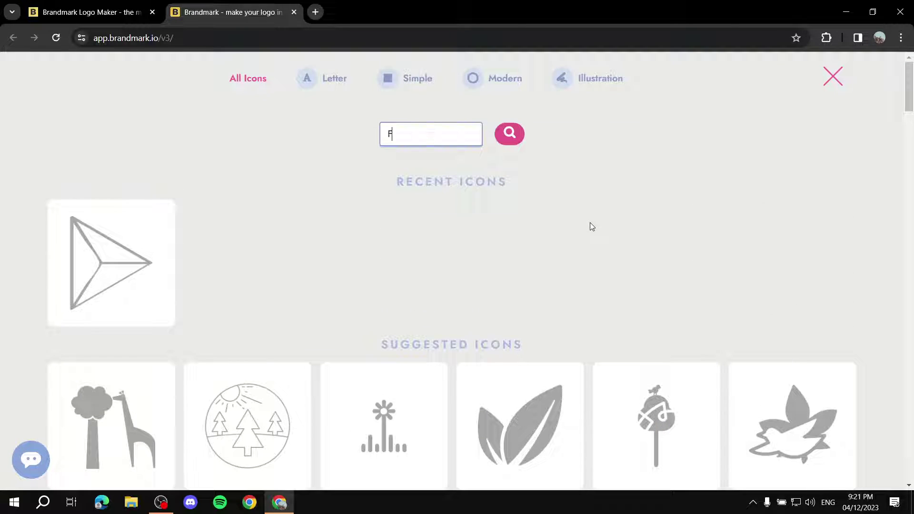
text(ire)
click(511, 134)
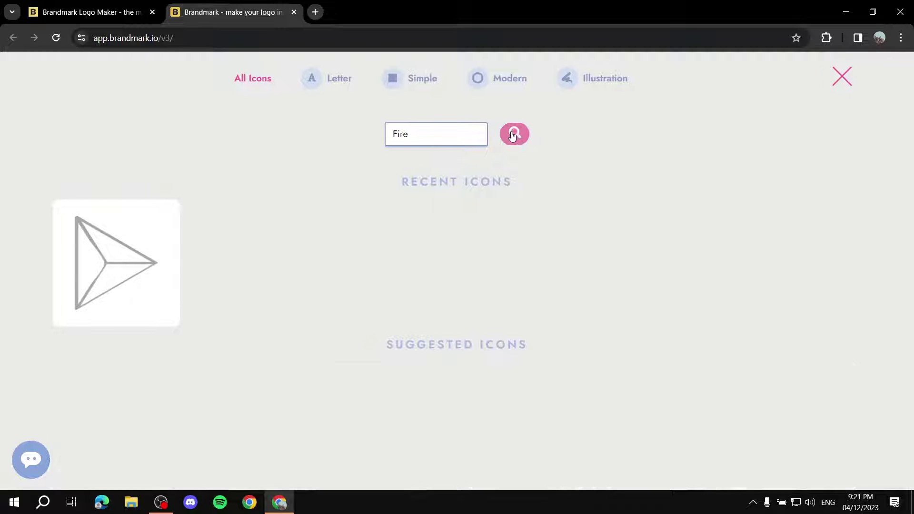
scroll(616, 283, down, 3)
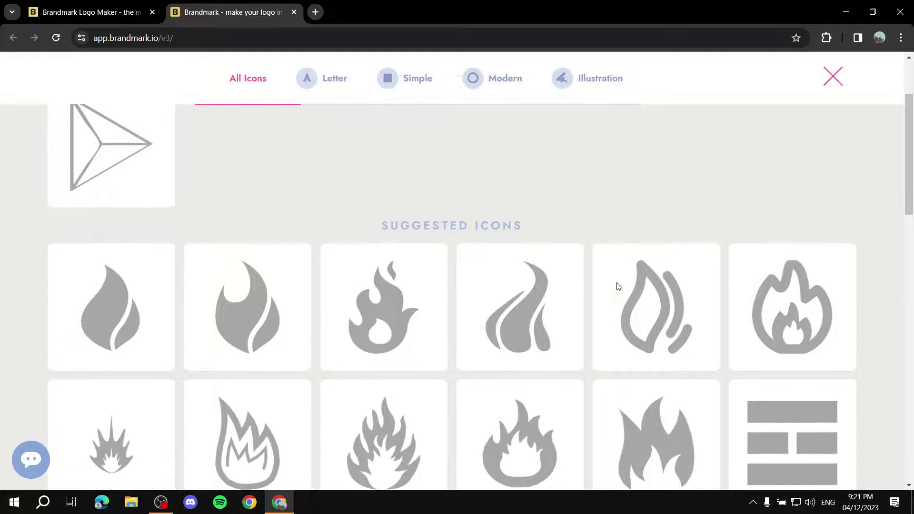
scroll(471, 328, down, 1)
scroll(644, 320, down, 3)
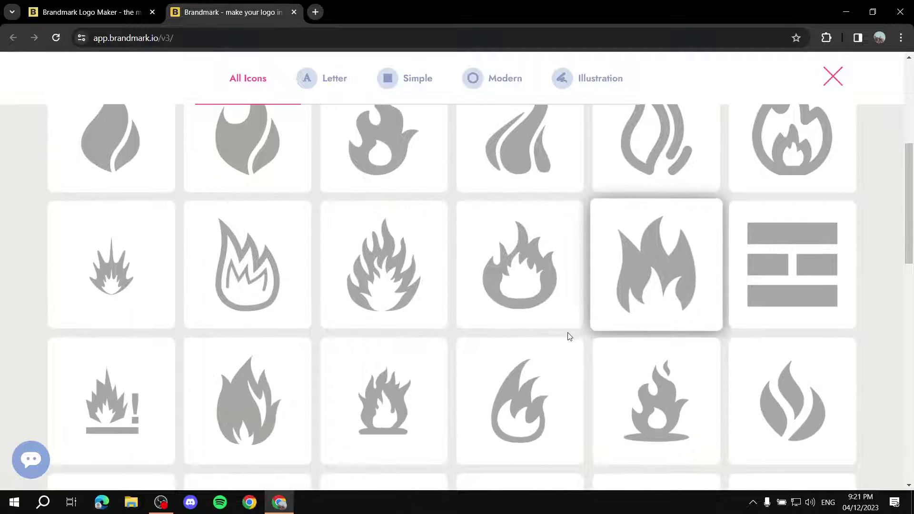
scroll(558, 322, down, 5)
scroll(479, 292, up, 4)
scroll(473, 292, down, 4)
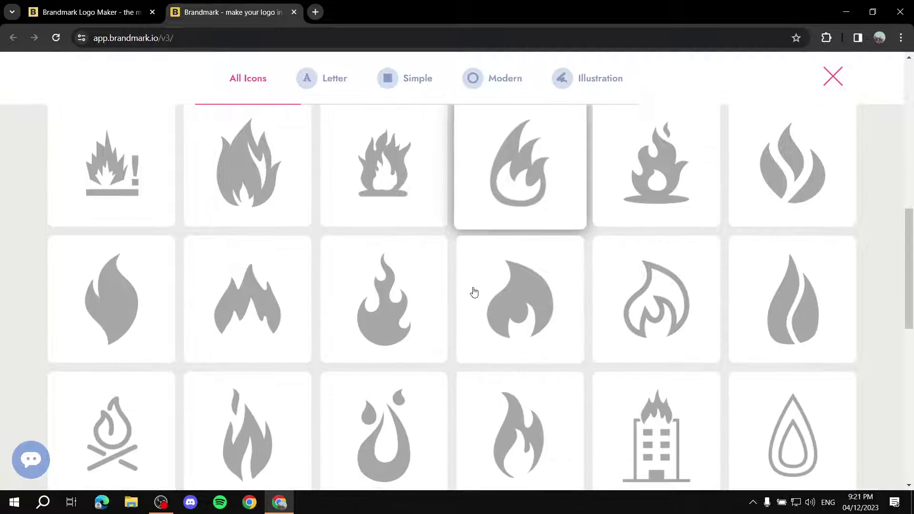
scroll(374, 265, down, 3)
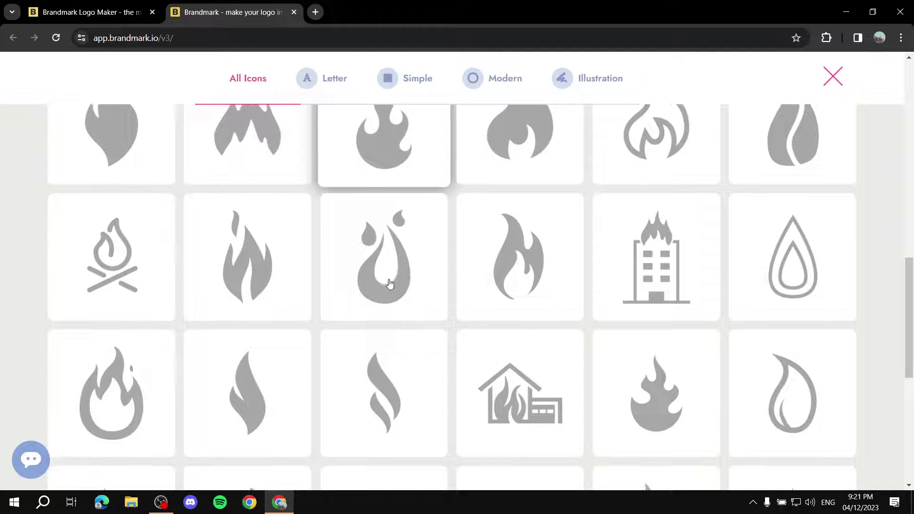
click(265, 285)
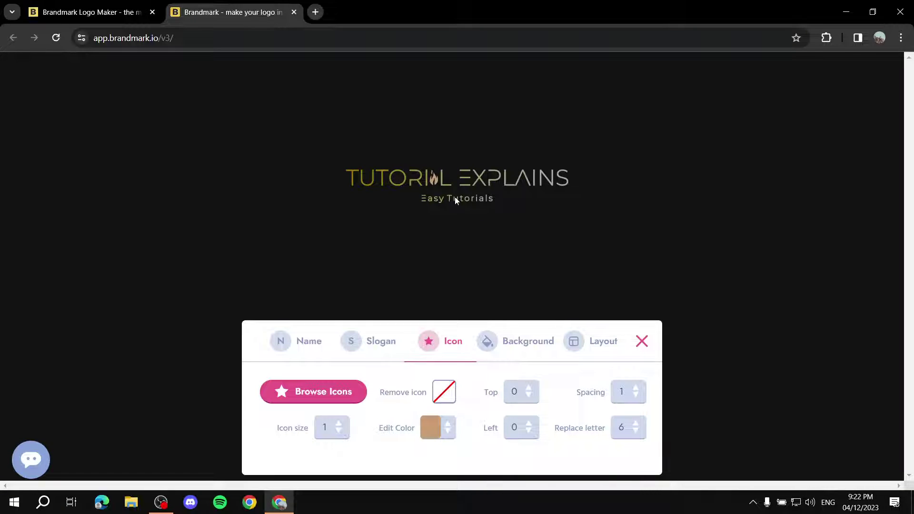
Swap the logo icon for a different flame from the Fire results
click(319, 392)
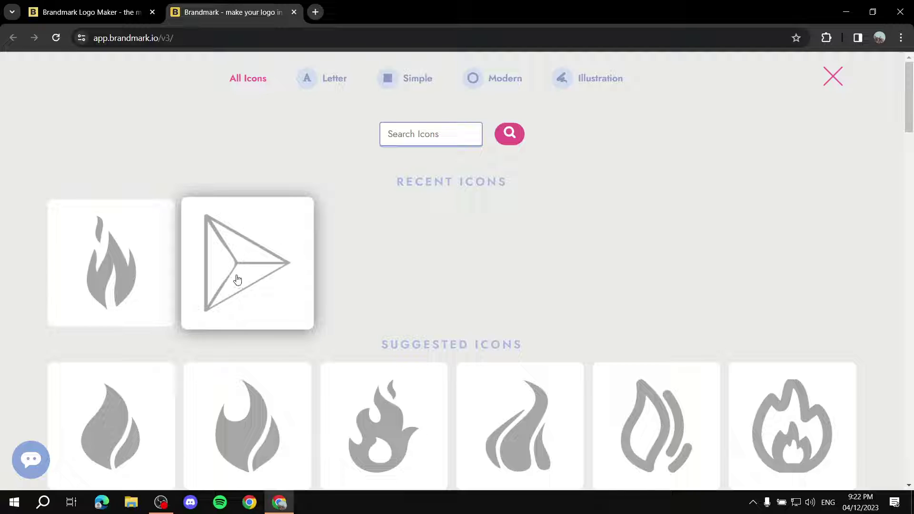
triple_click(514, 180)
click(538, 198)
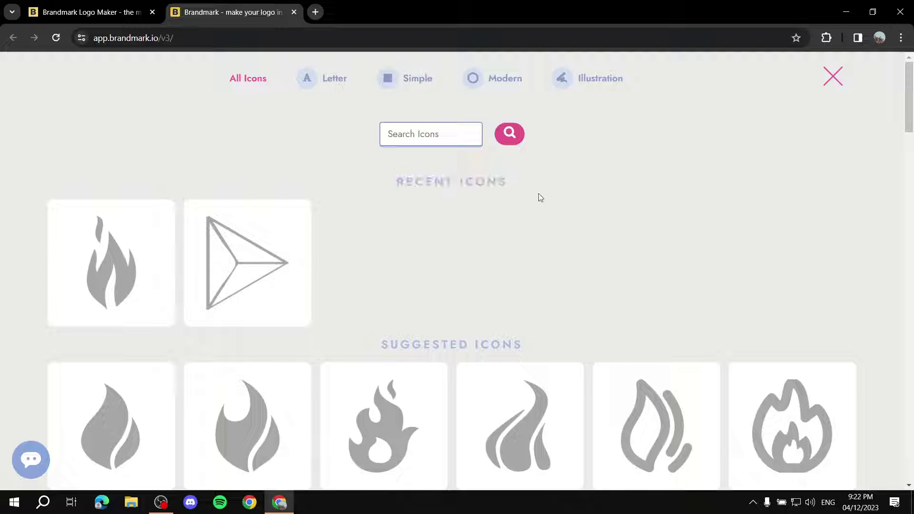
scroll(601, 314, down, 15)
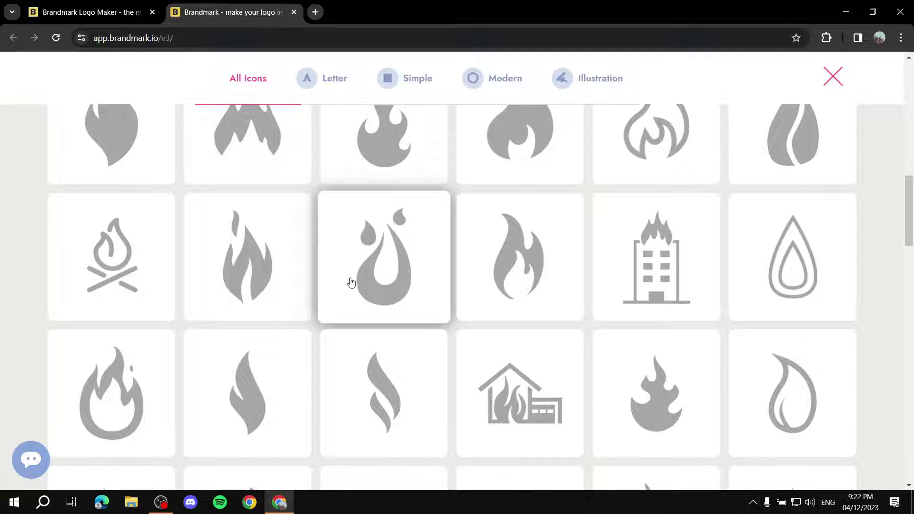
scroll(351, 282, down, 5)
scroll(302, 284, up, 2)
scroll(296, 284, down, 7)
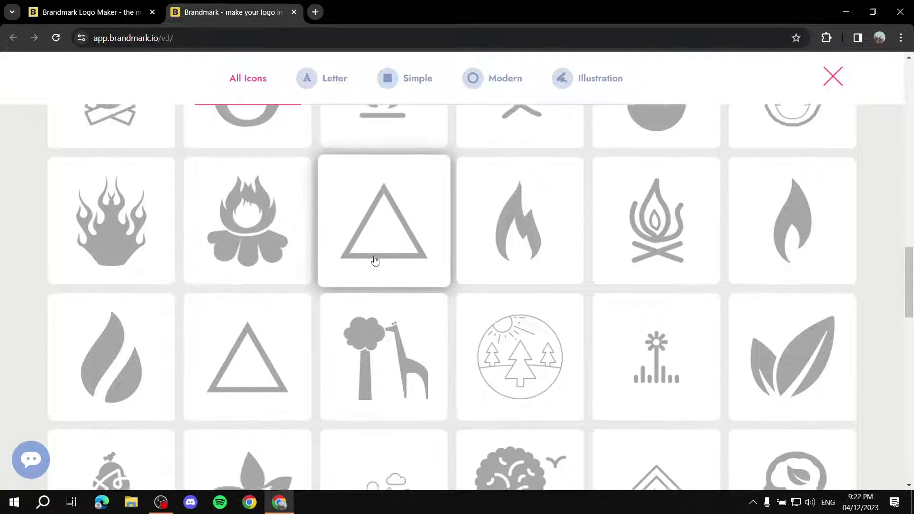
scroll(429, 262, down, 2)
scroll(645, 269, up, 8)
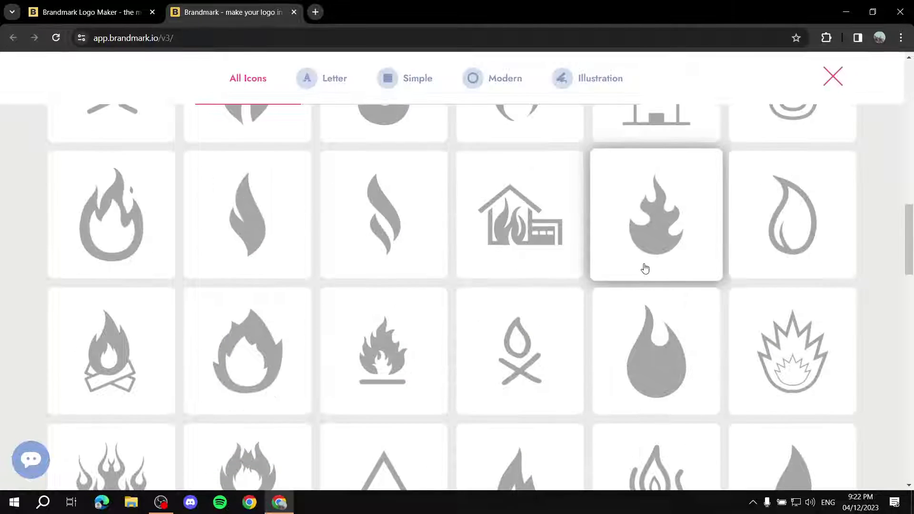
scroll(645, 269, up, 2)
click(648, 285)
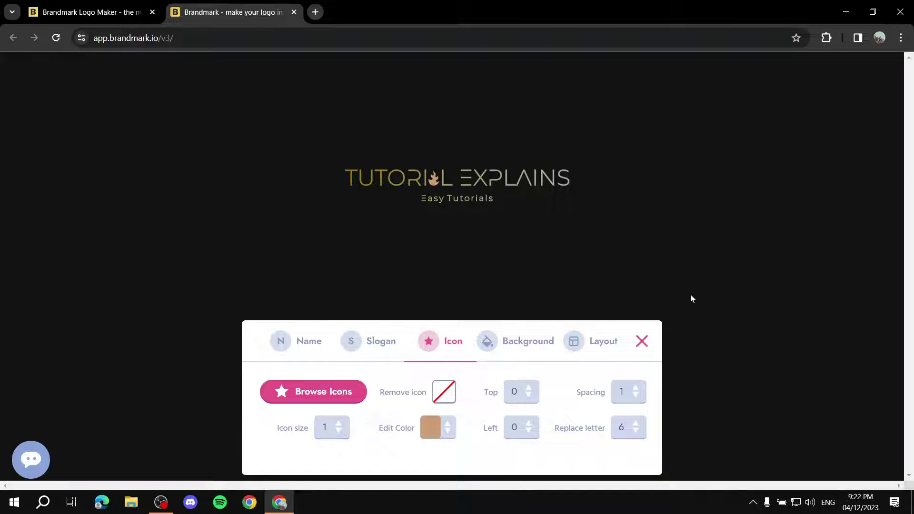
Try pink, green and gradient colours for the flame icon
click(431, 429)
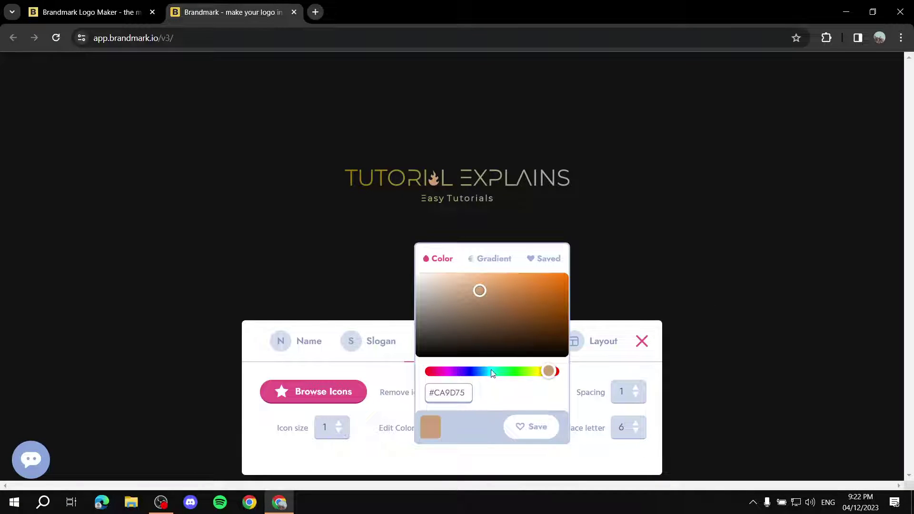
click(453, 372)
drag(428, 380, 404, 382)
click(404, 382)
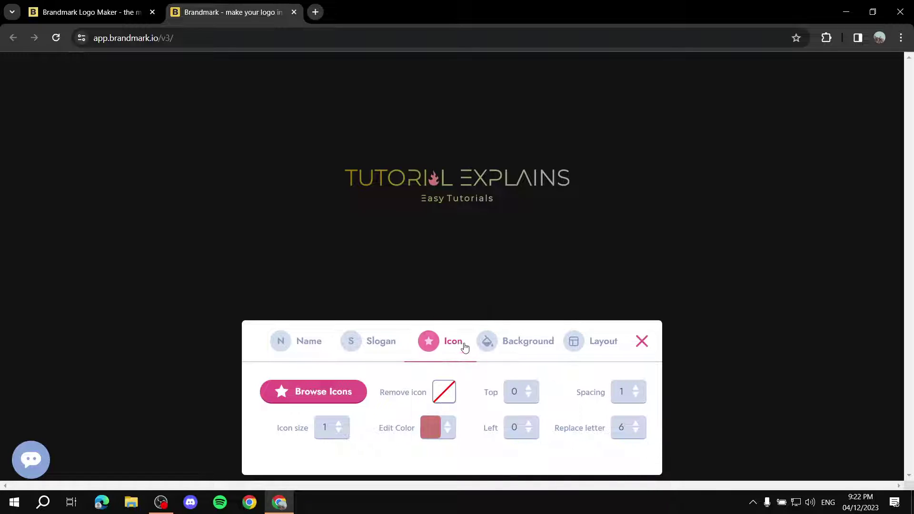
click(422, 436)
drag(553, 321, 468, 287)
drag(538, 372, 533, 375)
drag(490, 286, 527, 290)
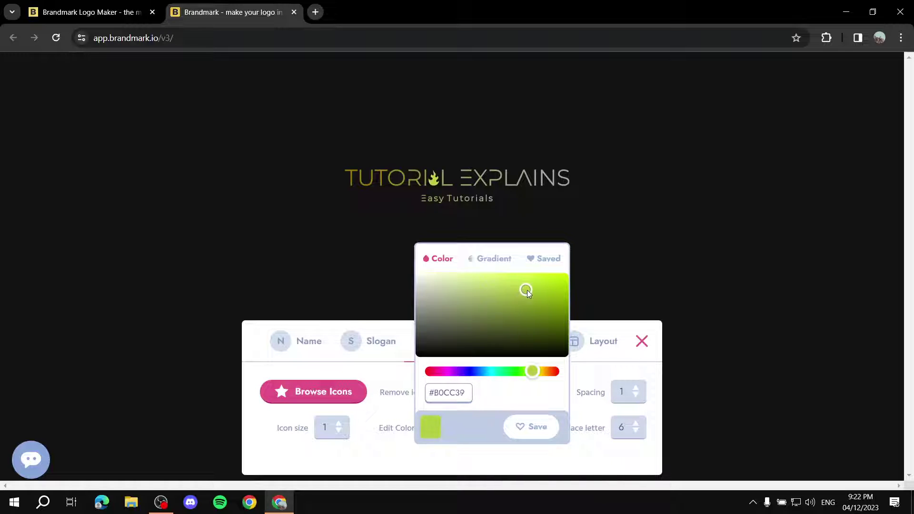
click(494, 261)
click(551, 252)
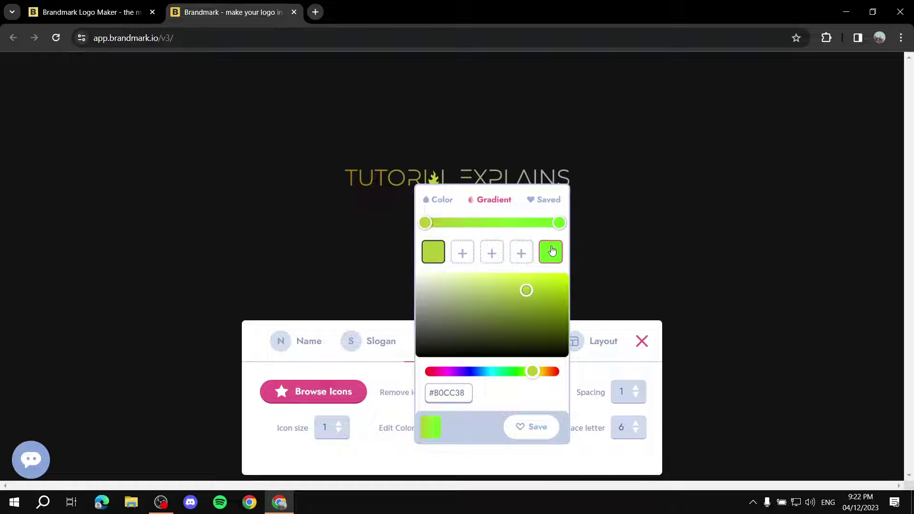
click(436, 308)
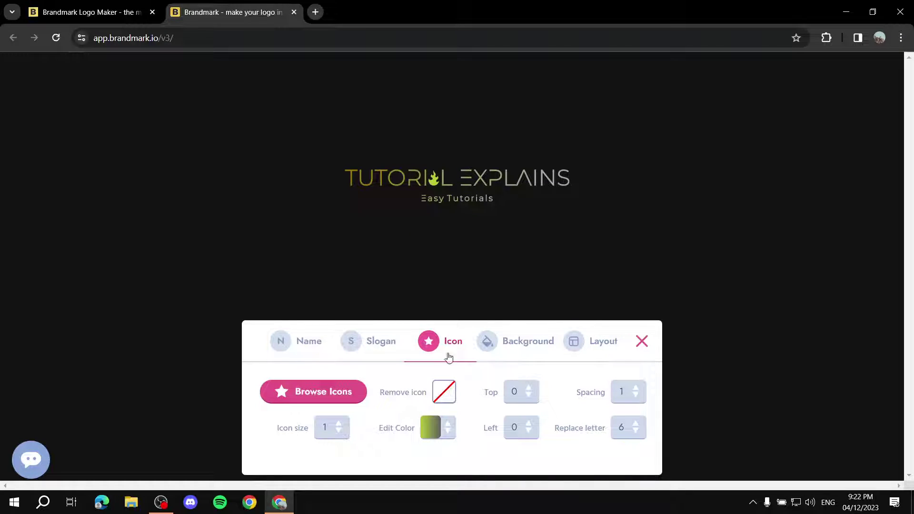
Give the flame icon a solid olive yellow-green colour
click(434, 428)
click(443, 209)
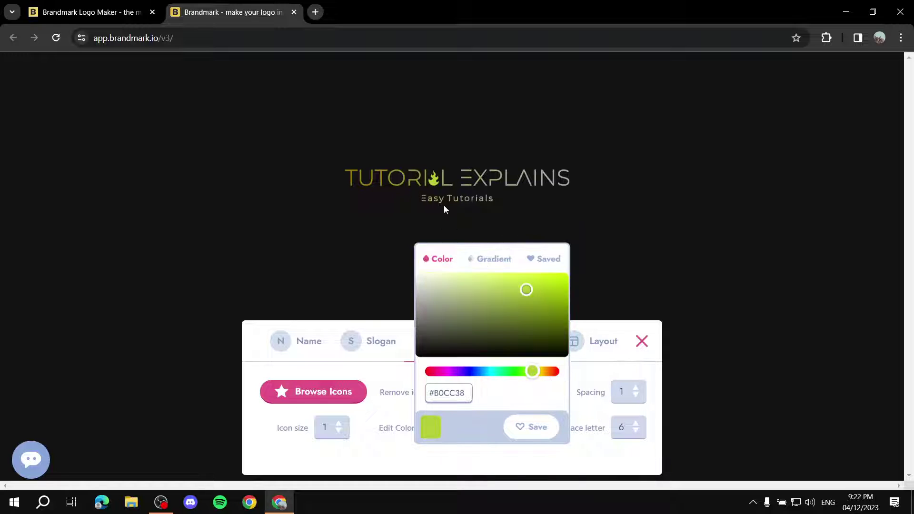
click(512, 303)
drag(534, 374, 540, 374)
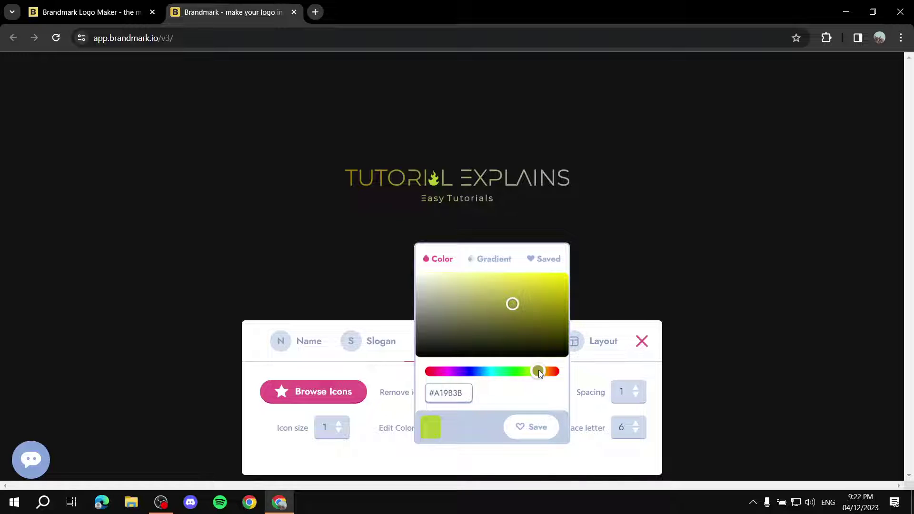
mouse_move(522, 305)
mouse_down()
mouse_move(556, 338)
mouse_move(574, 297)
mouse_move(559, 273)
mouse_up()
click(433, 428)
click(602, 275)
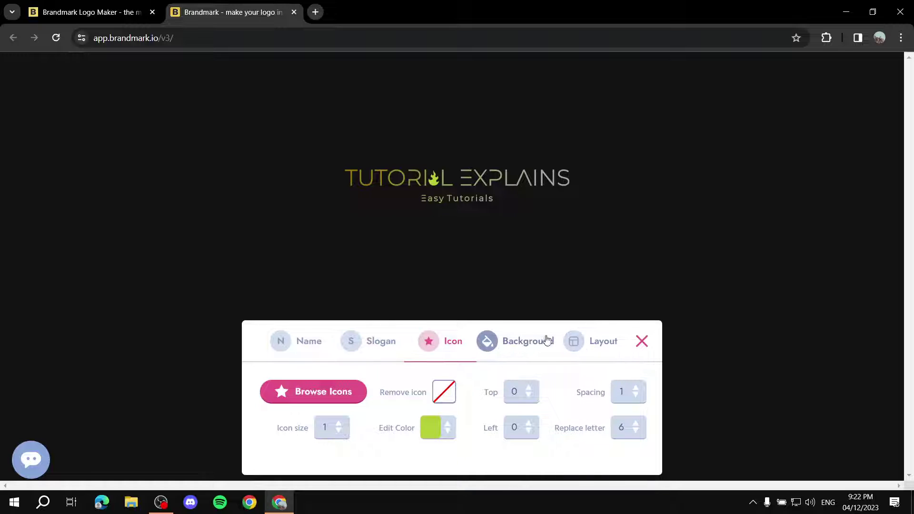
Set the icon's Top offset to 0 and its spacing to 0
click(528, 390)
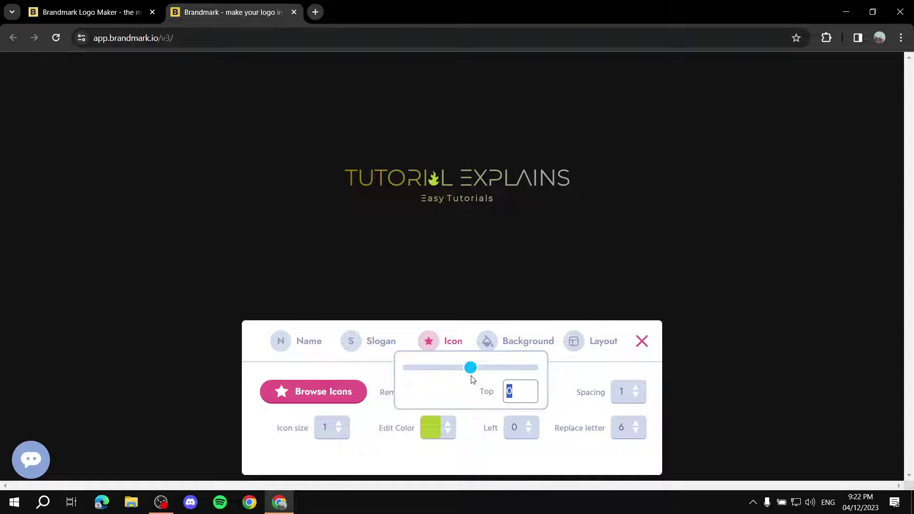
mouse_move(472, 380)
mouse_down()
mouse_move(514, 377)
mouse_move(471, 379)
mouse_up()
double_click(520, 390)
text(0)
click(518, 466)
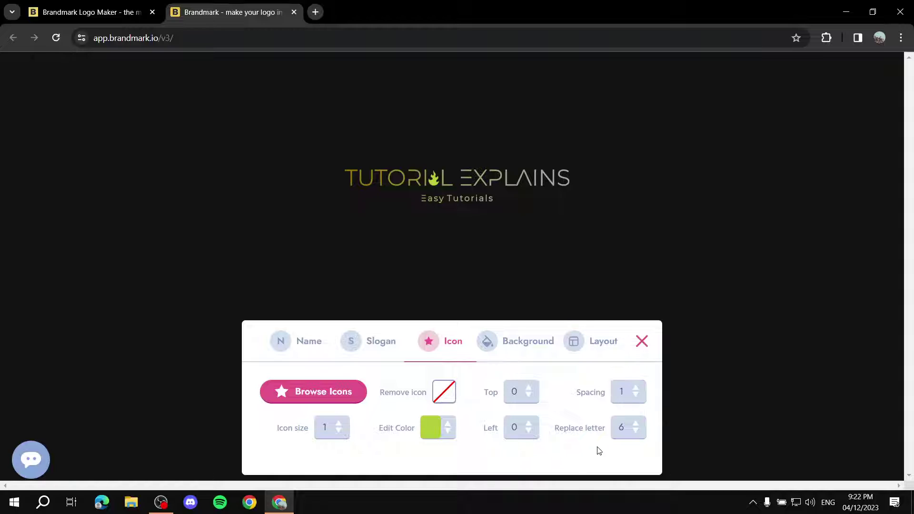
click(628, 391)
drag(517, 370, 468, 379)
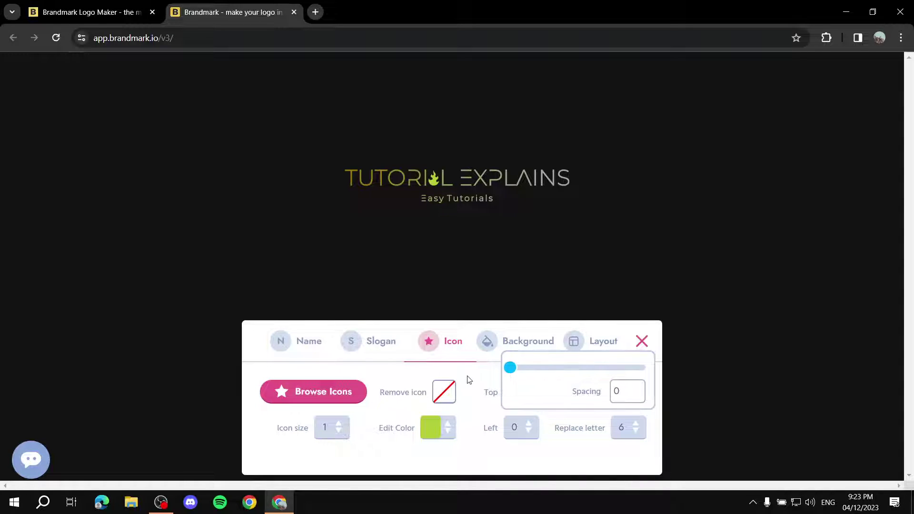
click(567, 465)
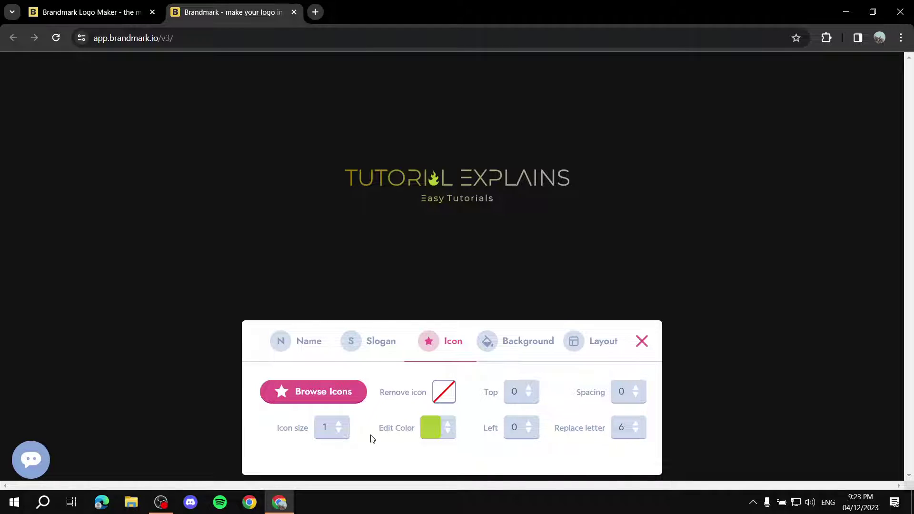
Resize the flame icon to 1.03 and lighten its colour
click(339, 428)
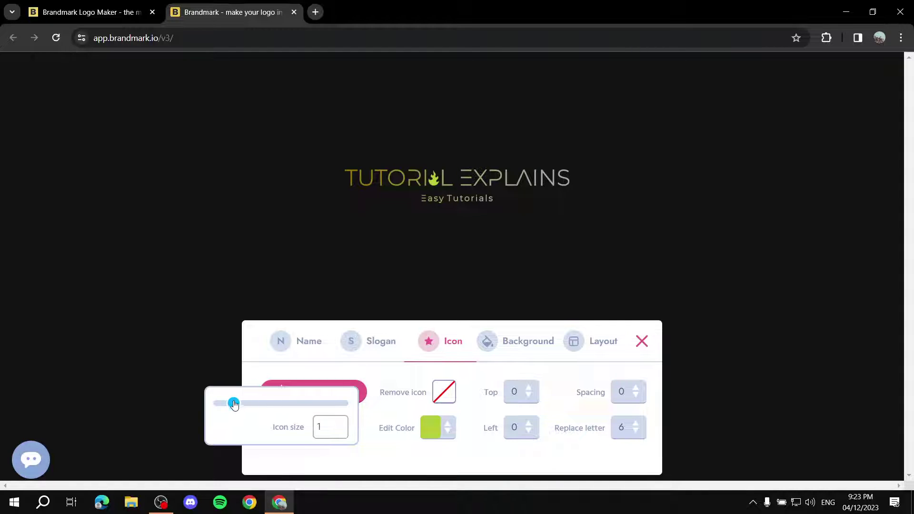
drag(234, 405, 235, 408)
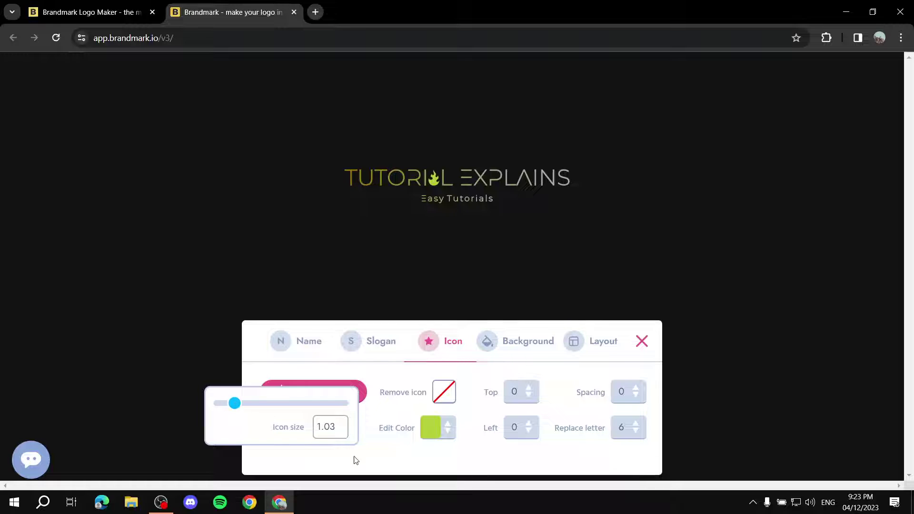
click(445, 426)
drag(526, 322, 454, 278)
click(429, 430)
Switch the icon colour to a gradient with a vivid yellow first stop
click(430, 429)
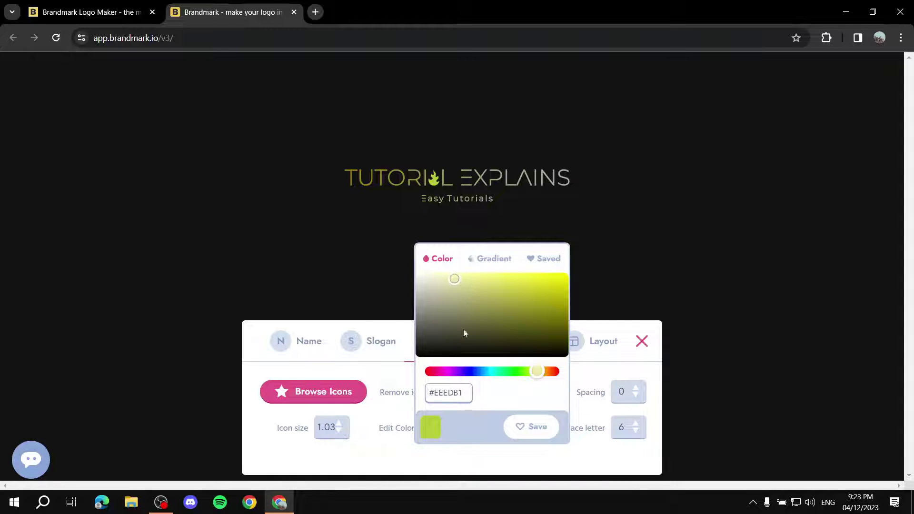
click(504, 261)
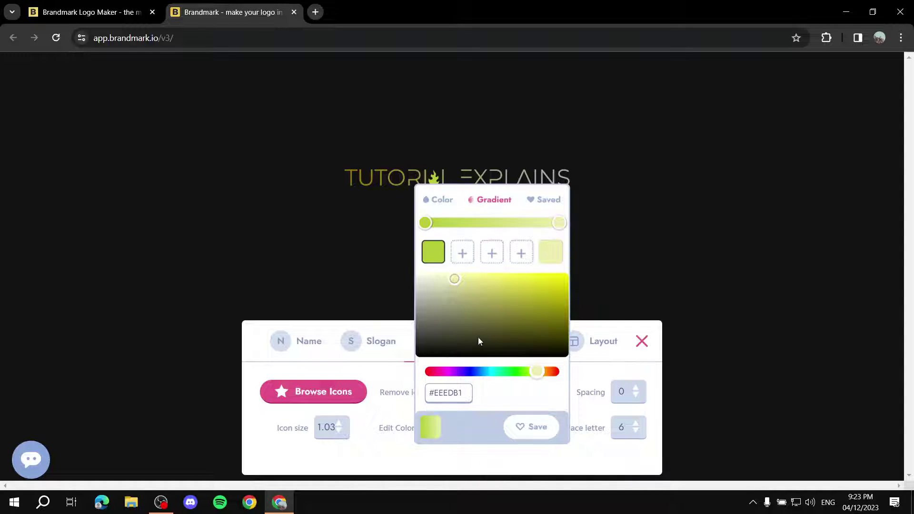
click(439, 252)
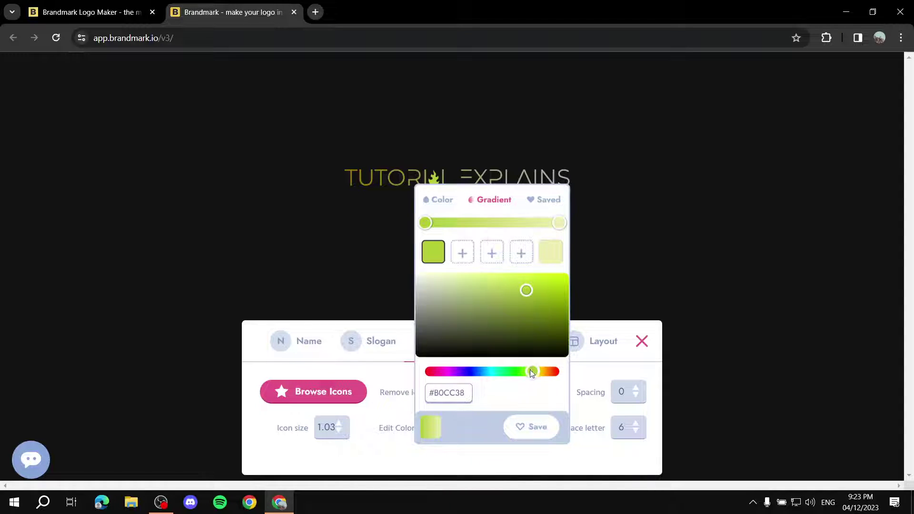
drag(532, 373, 538, 372)
drag(528, 280, 560, 277)
click(401, 442)
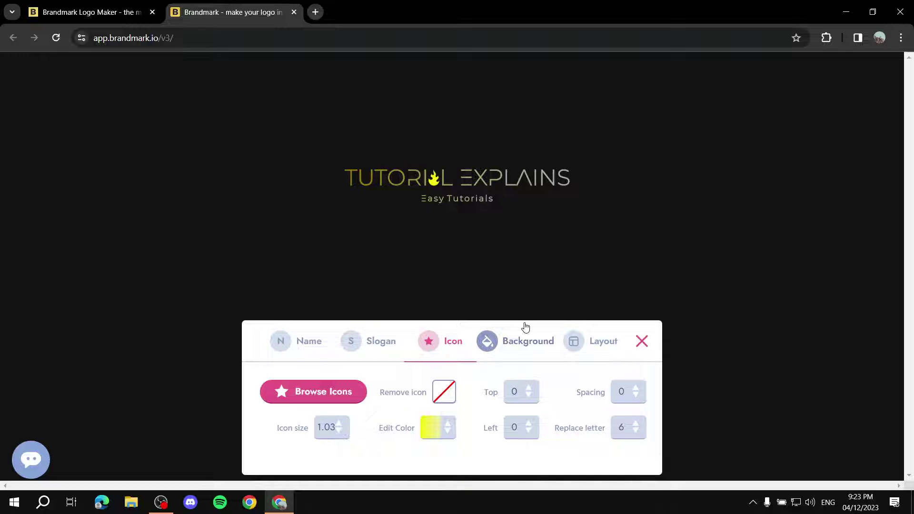
Filter the Background containers to Outline and apply the plain gray circle outline
click(523, 343)
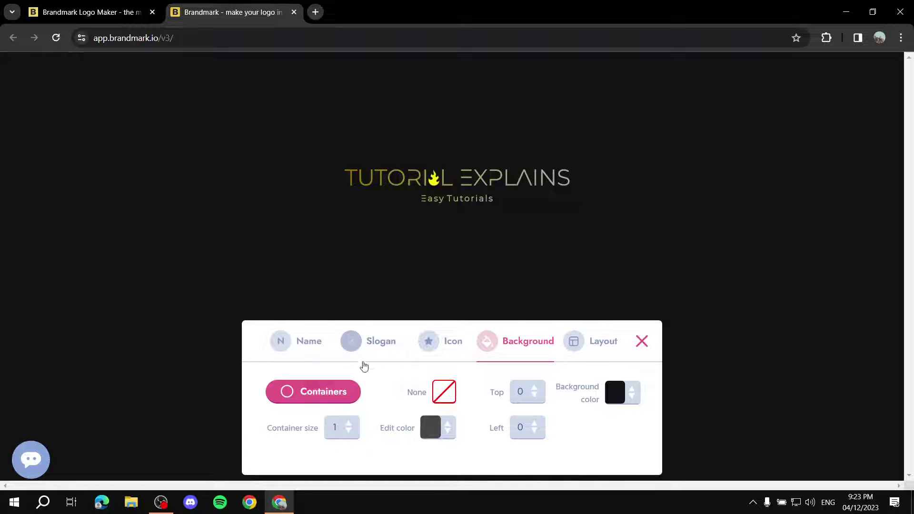
click(307, 393)
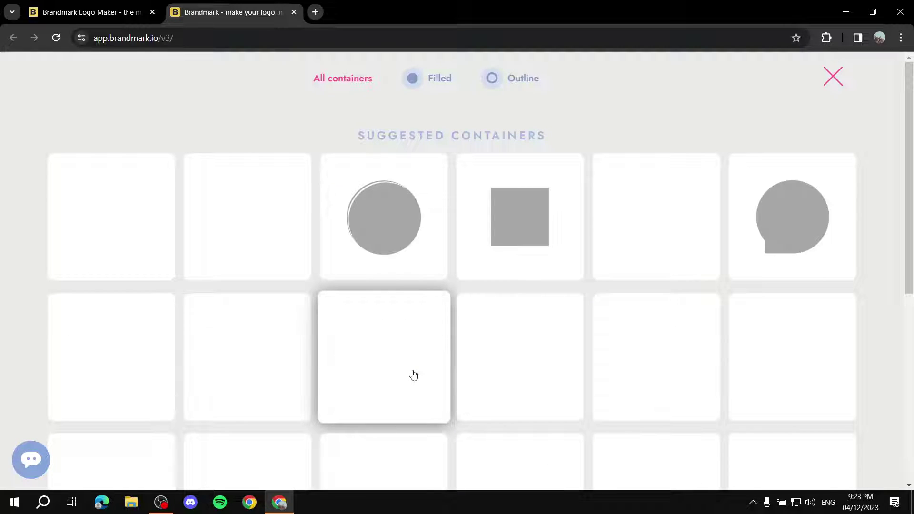
scroll(808, 277, down, 3)
scroll(808, 278, down, 4)
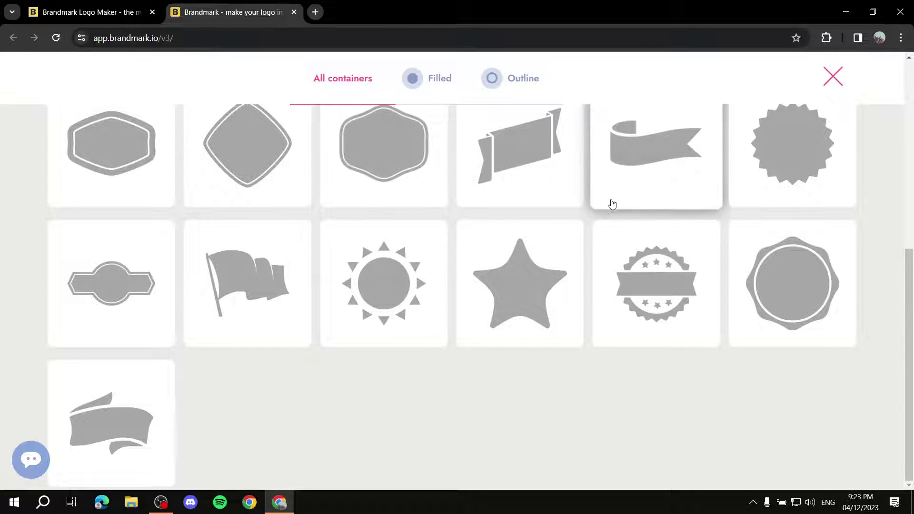
scroll(487, 263, up, 8)
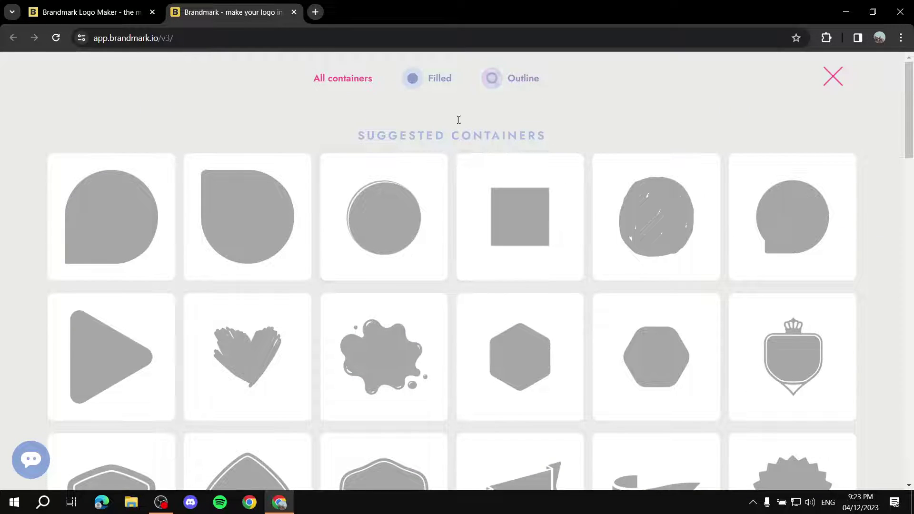
click(415, 79)
click(537, 82)
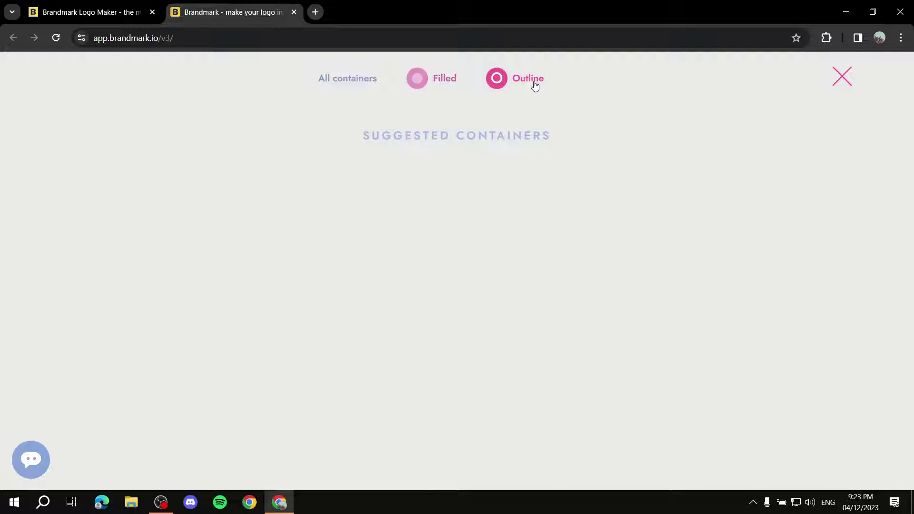
scroll(498, 226, down, 5)
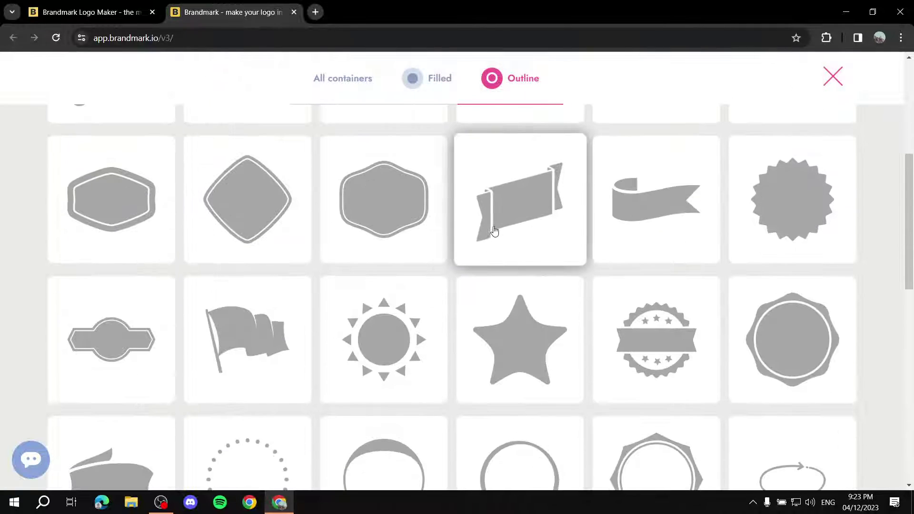
scroll(470, 304, down, 5)
scroll(518, 234, down, 4)
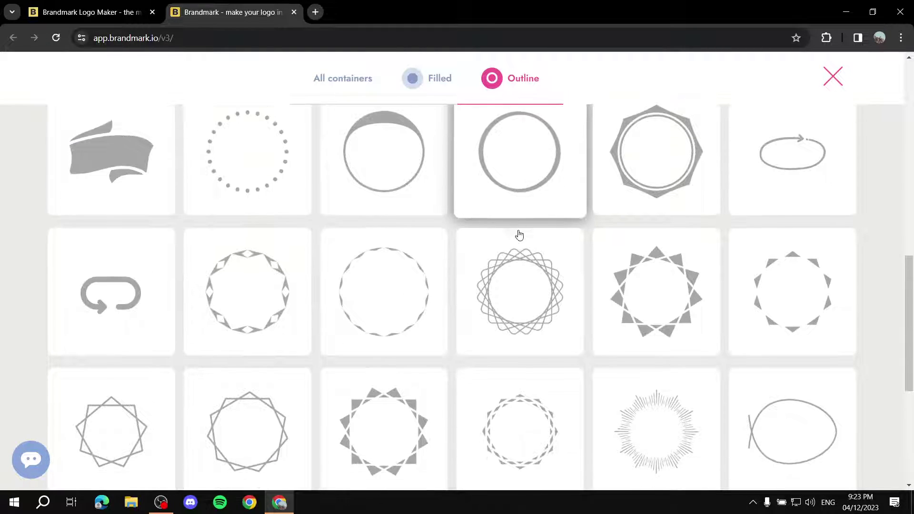
scroll(309, 321, down, 3)
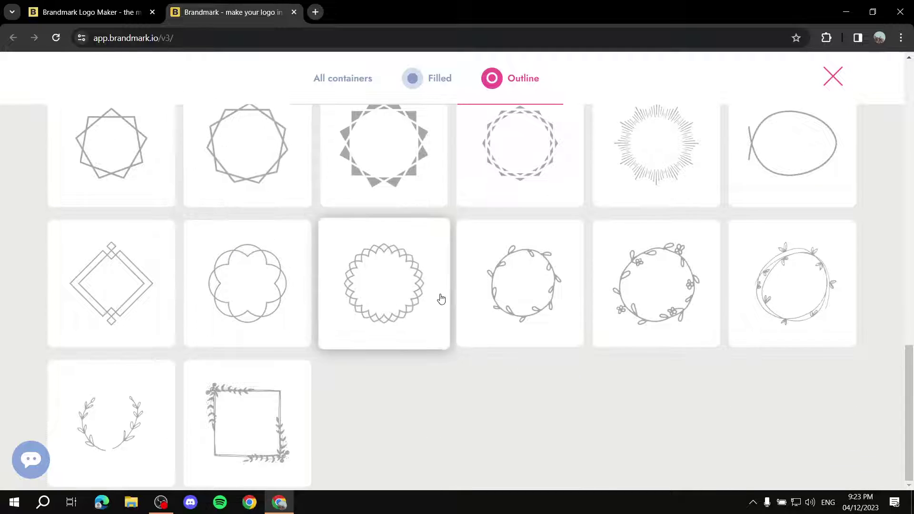
scroll(381, 305, up, 10)
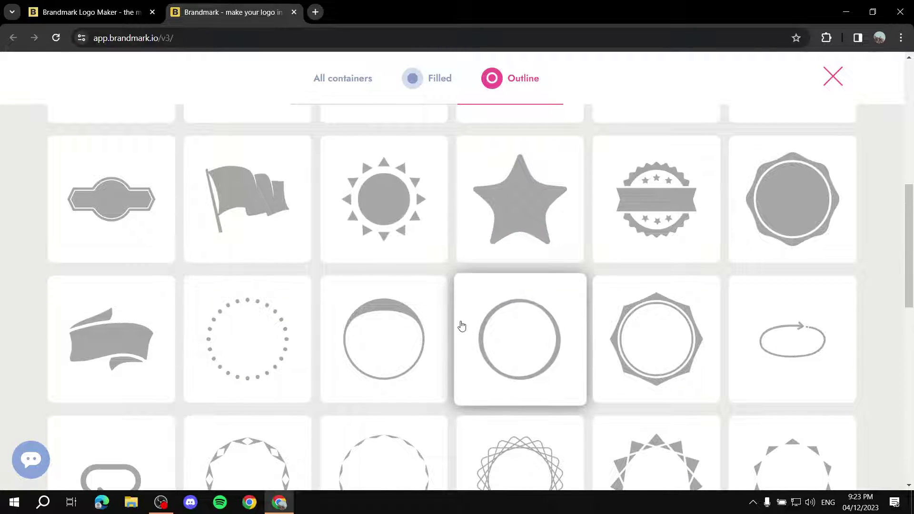
click(521, 347)
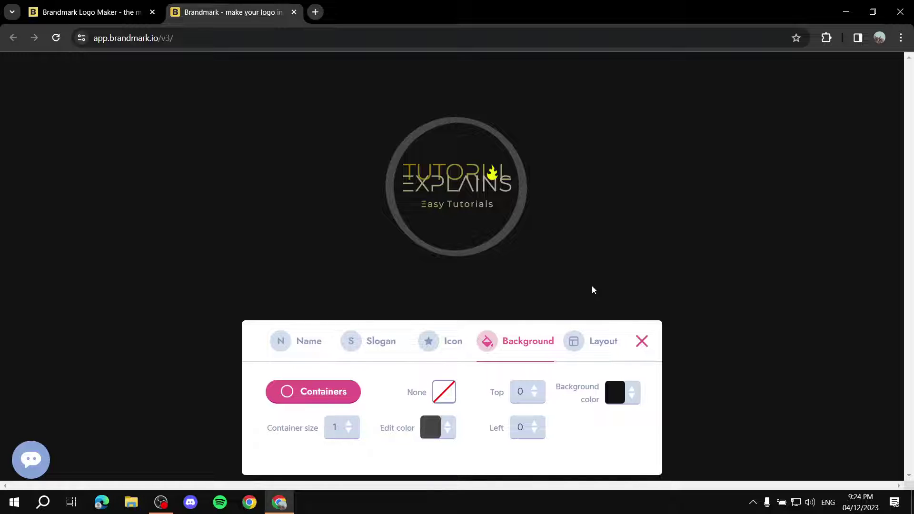
Browse the Containers gallery again and pick the gray ribbon-banner card
click(323, 401)
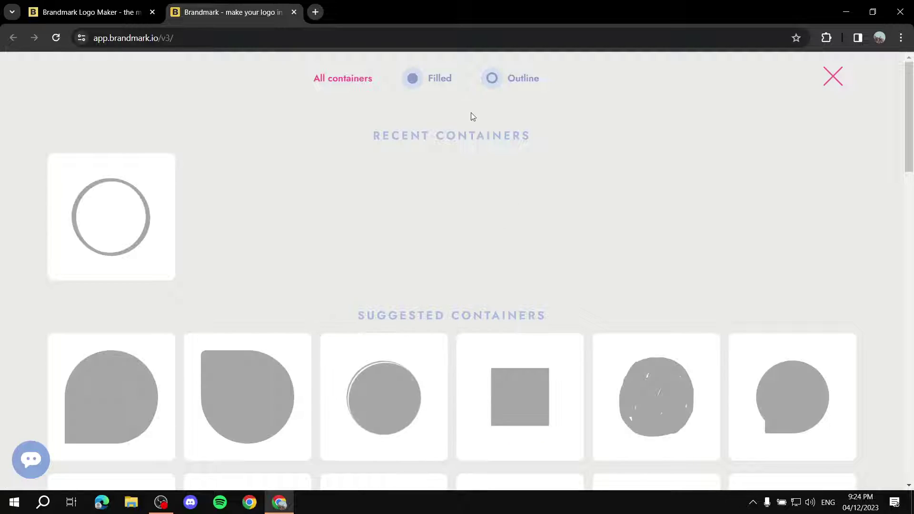
click(440, 78)
click(113, 224)
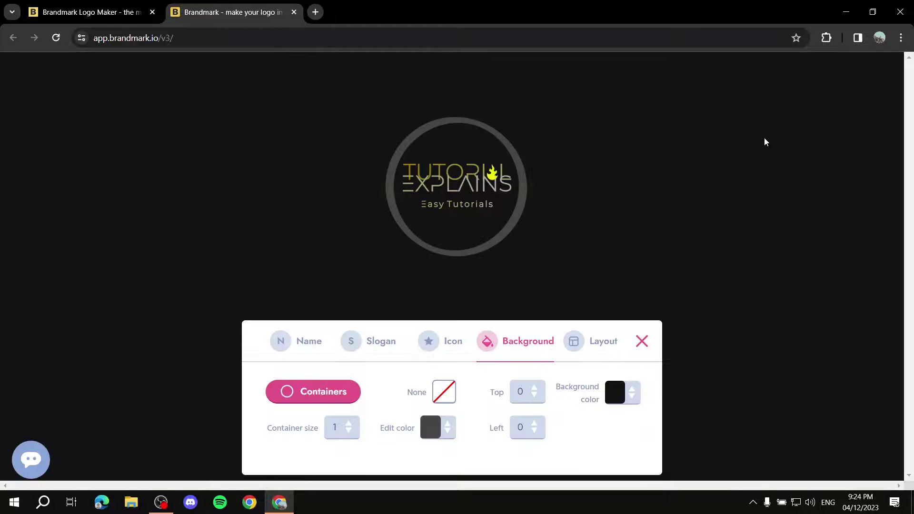
click(341, 392)
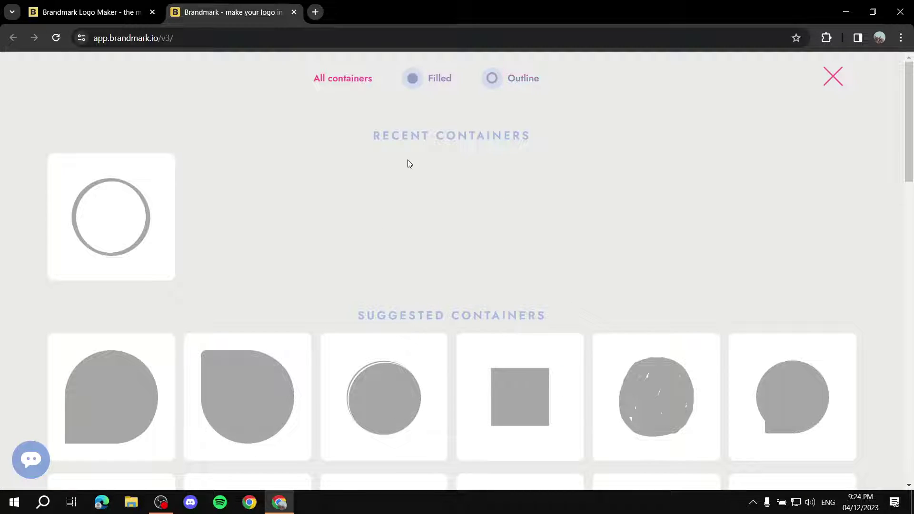
scroll(562, 229, down, 10)
scroll(719, 300, down, 5)
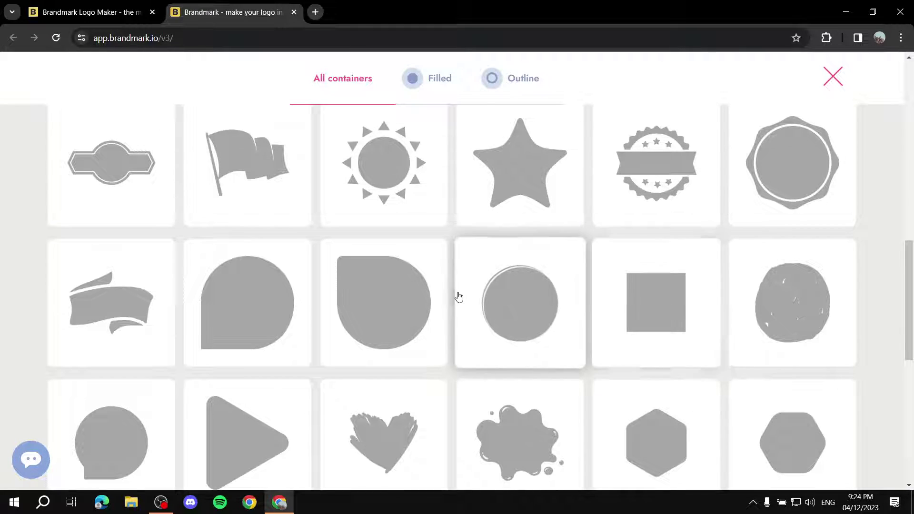
scroll(457, 298, up, 3)
scroll(343, 324, down, 1)
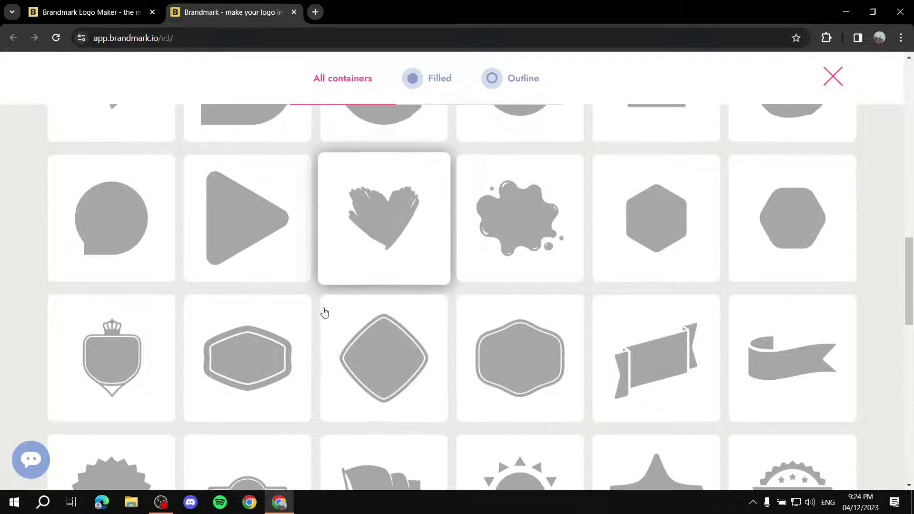
scroll(300, 316, up, 4)
scroll(644, 313, down, 10)
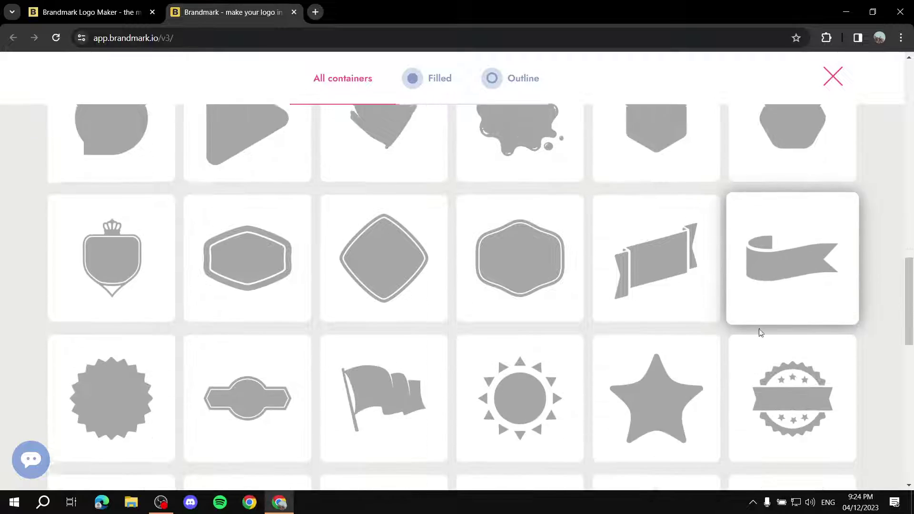
scroll(694, 301, up, 3)
scroll(694, 302, down, 3)
scroll(683, 265, up, 3)
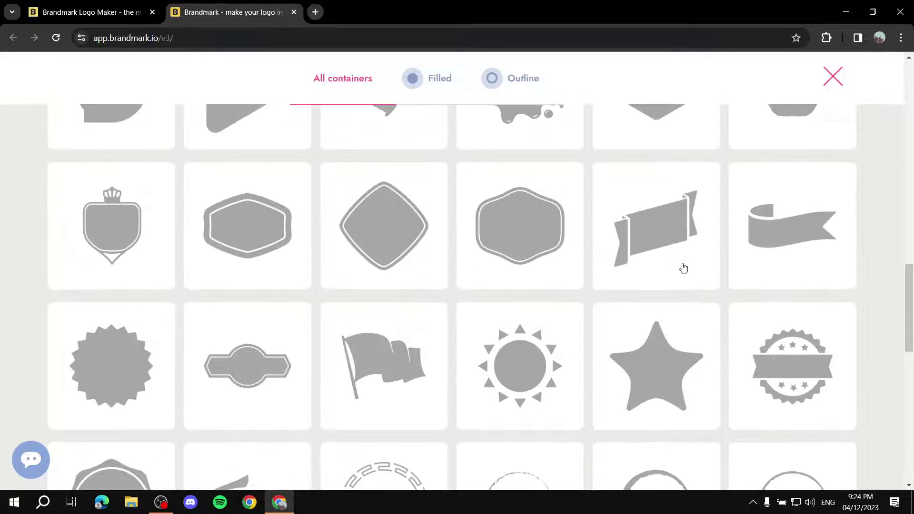
click(661, 233)
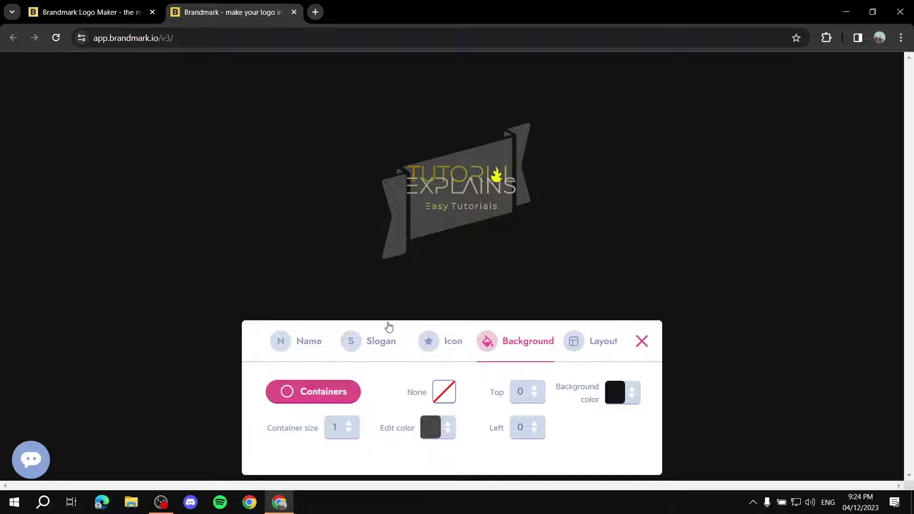
Swap the banner container for an outline circle and set its container size to 1.49
click(339, 431)
drag(270, 409, 332, 414)
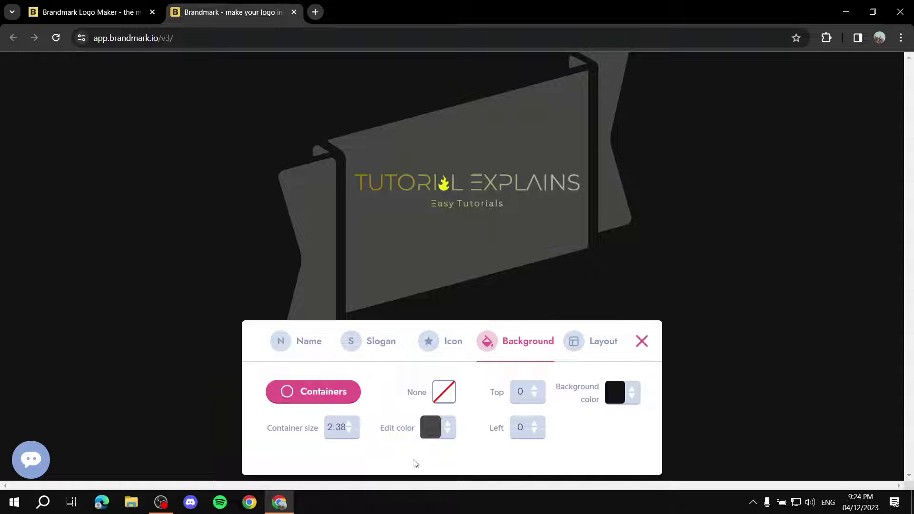
click(354, 392)
click(279, 213)
click(344, 427)
drag(334, 409, 289, 407)
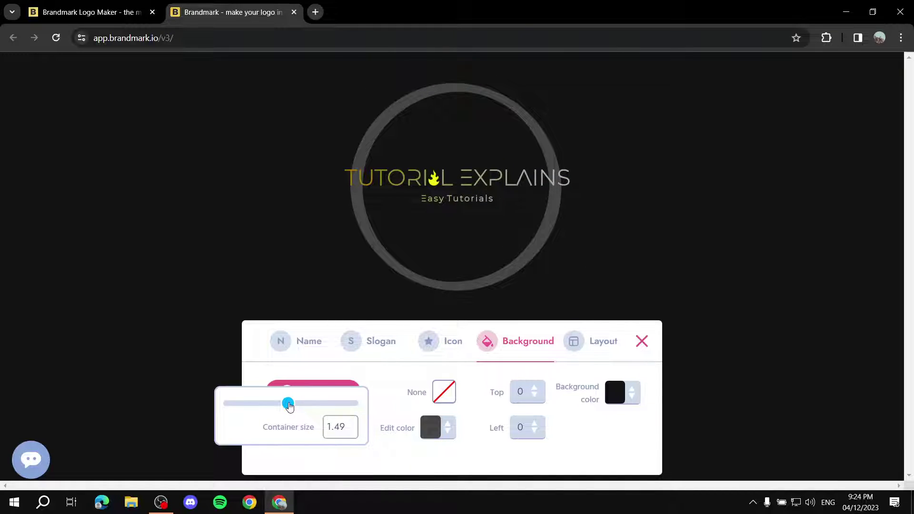
click(478, 436)
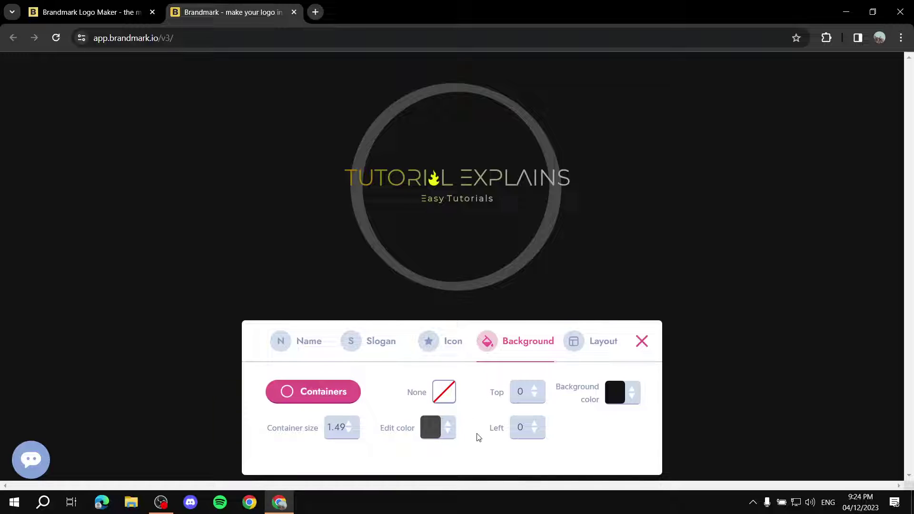
Try a darker ring colour, then remove and re-add the outline circle container
click(425, 427)
drag(484, 276, 426, 337)
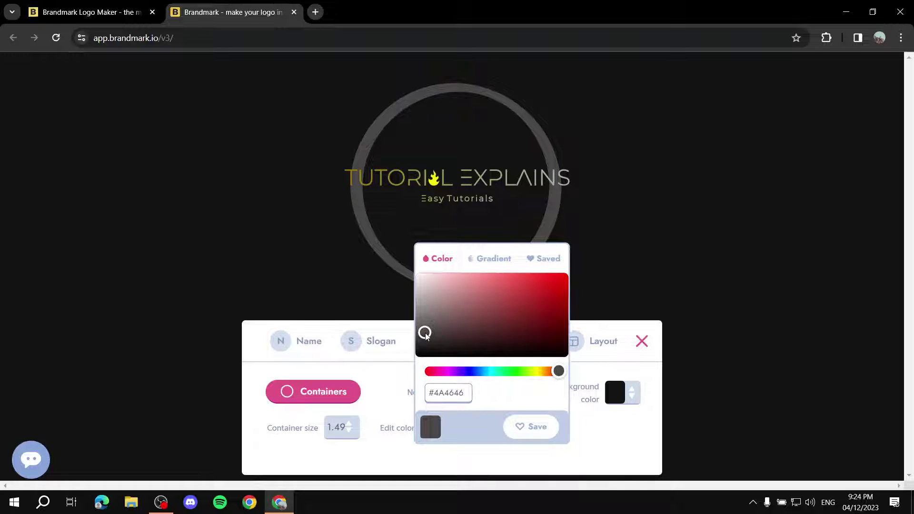
click(390, 395)
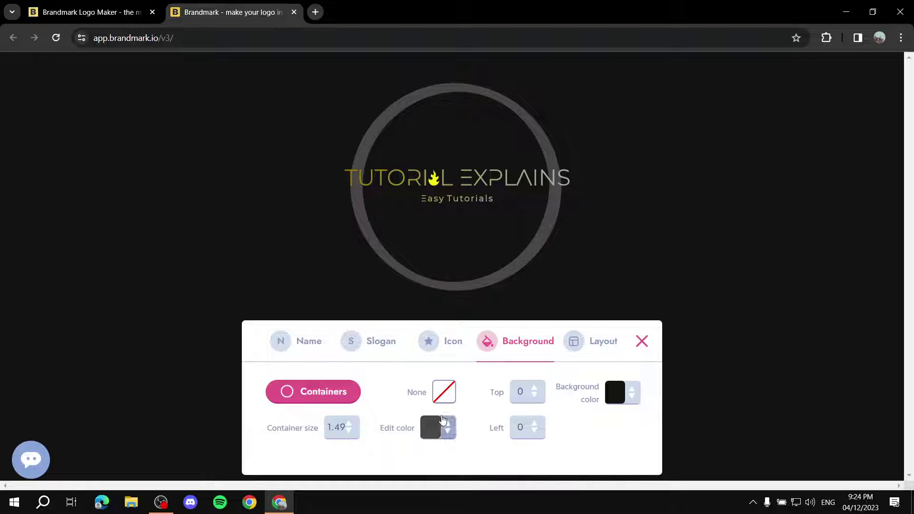
click(435, 394)
click(330, 391)
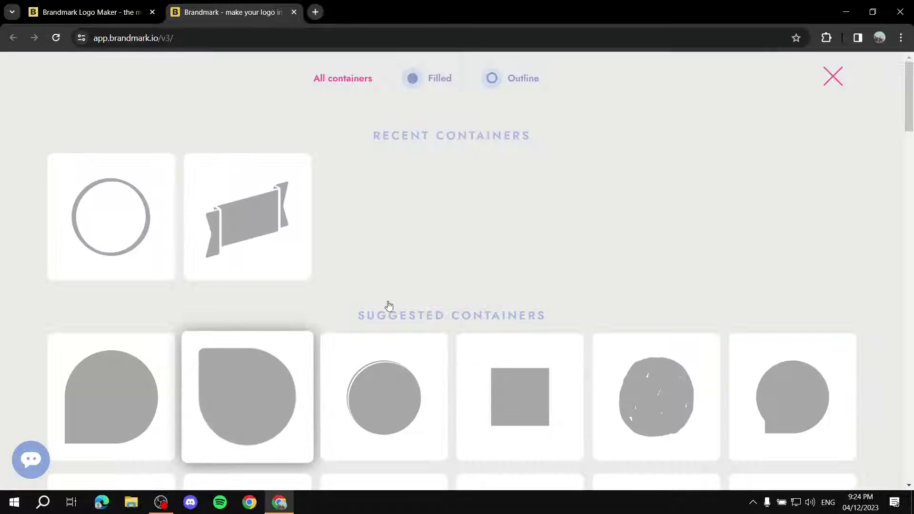
click(115, 203)
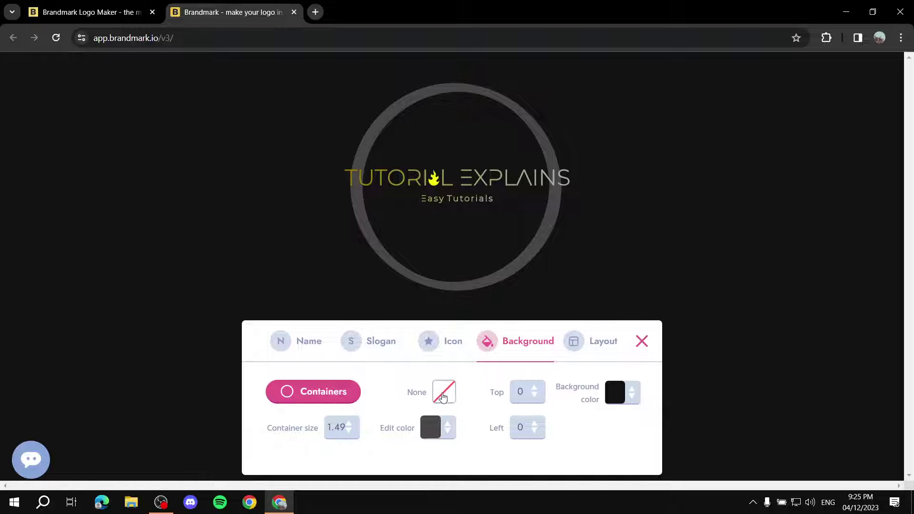
Set the ring's vertical offset (Top) to 0
click(532, 390)
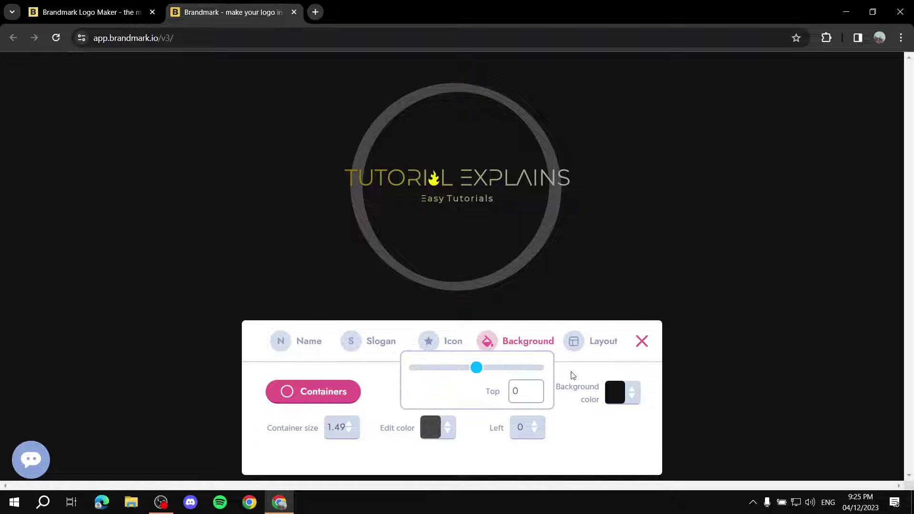
mouse_move(477, 373)
mouse_down()
mouse_move(490, 373)
mouse_move(473, 374)
mouse_move(481, 377)
mouse_up()
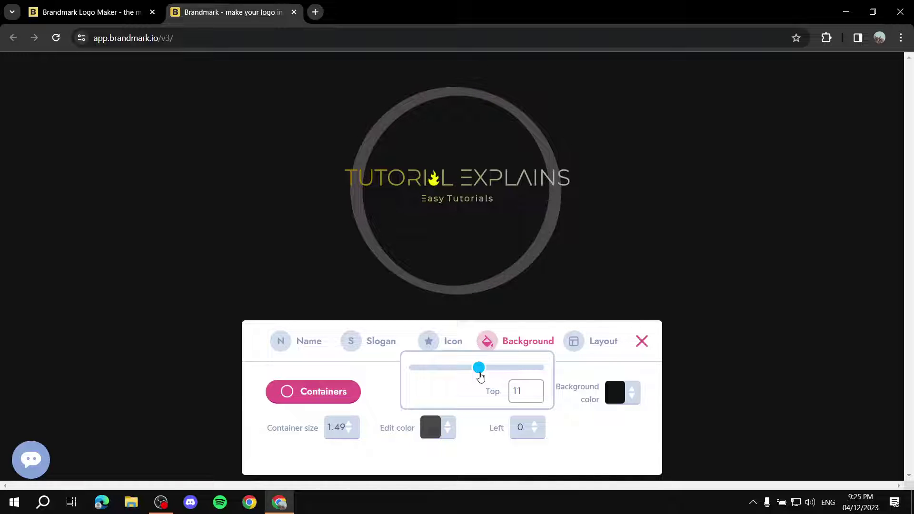
drag(536, 395, 465, 391)
text(0)
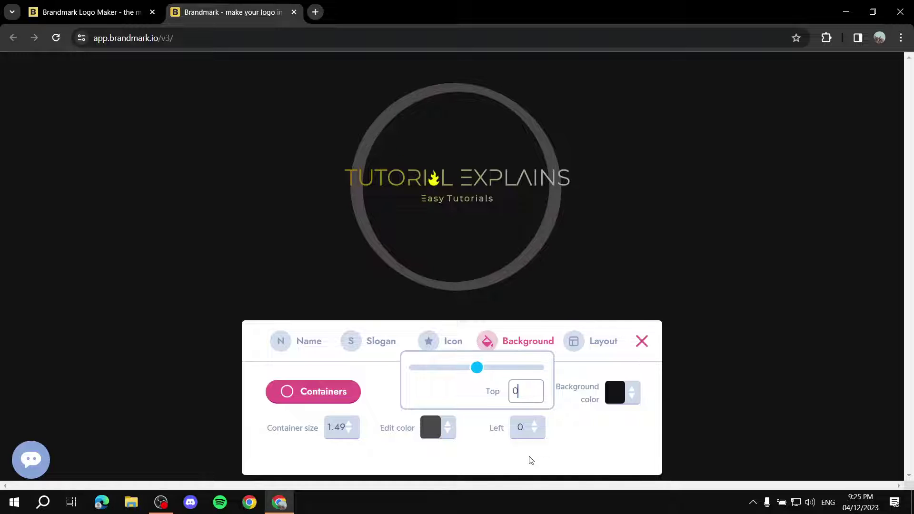
click(531, 461)
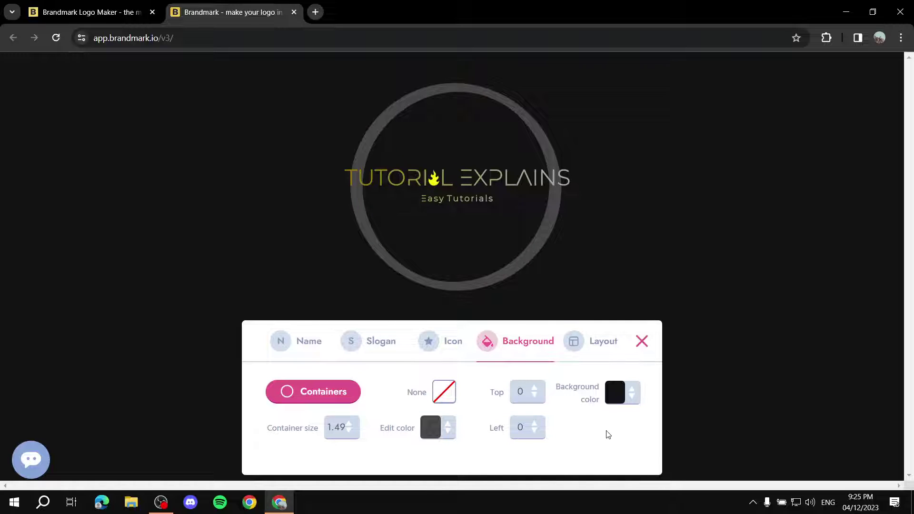
Keep the canvas background near-black and return the ring colour to gray after trying red
click(615, 393)
click(647, 276)
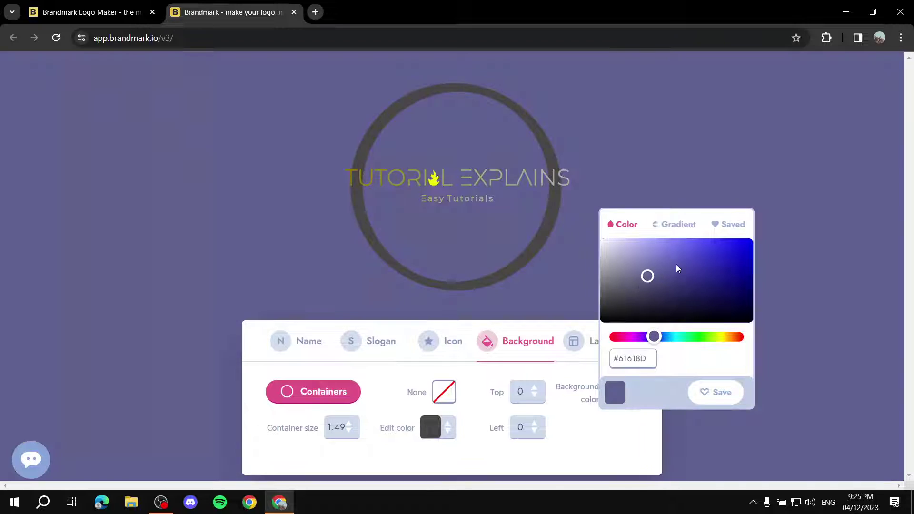
drag(678, 269, 596, 319)
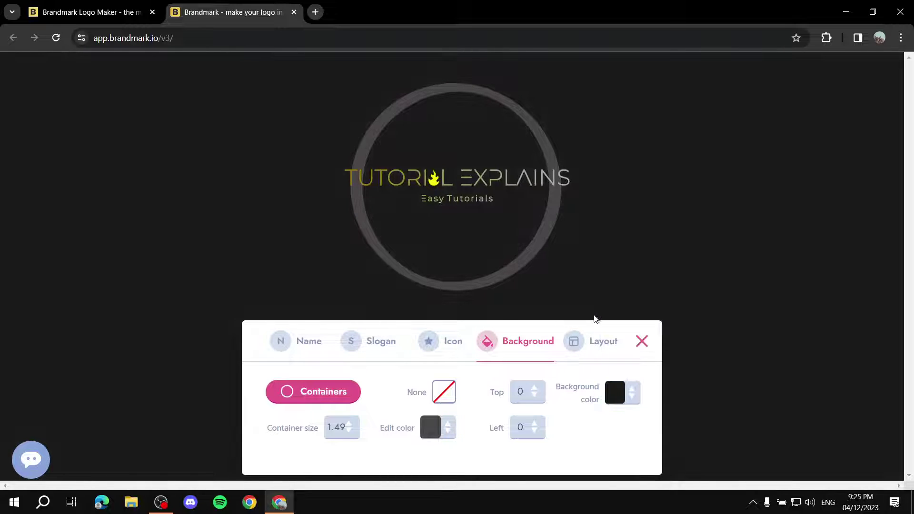
click(431, 427)
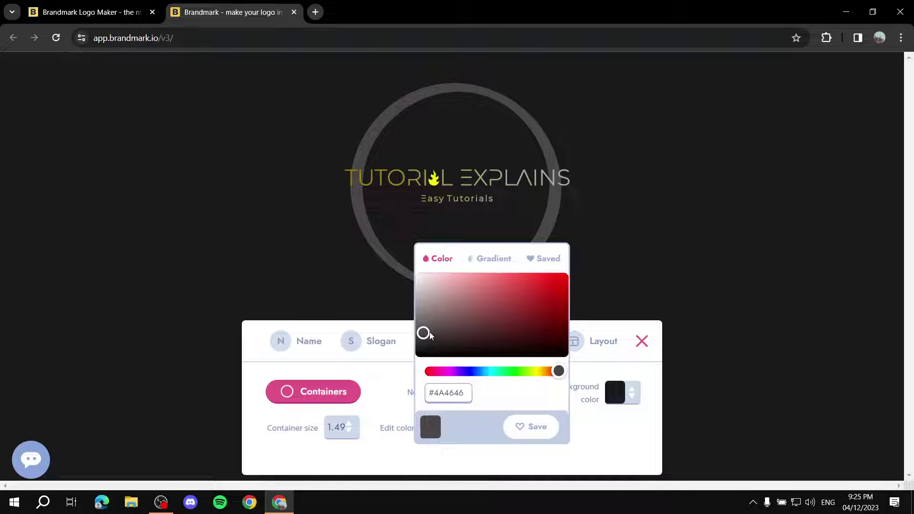
click(542, 301)
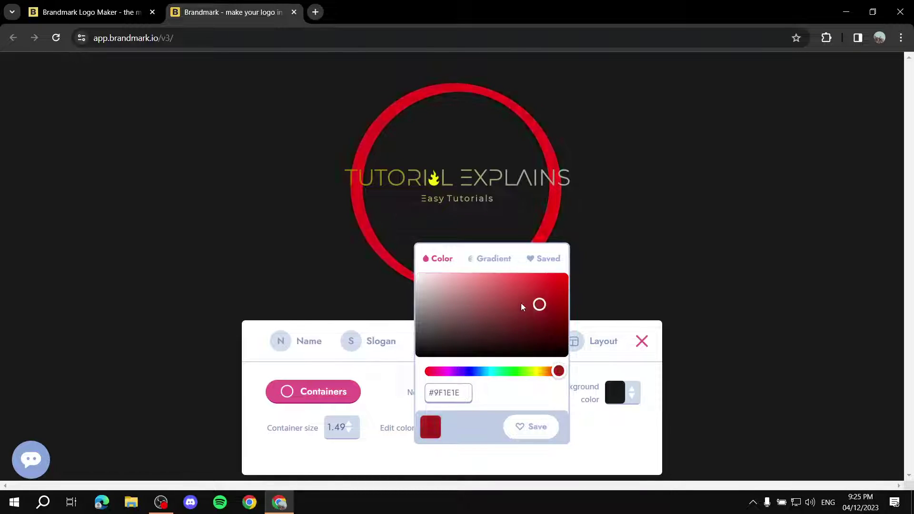
drag(448, 328, 411, 339)
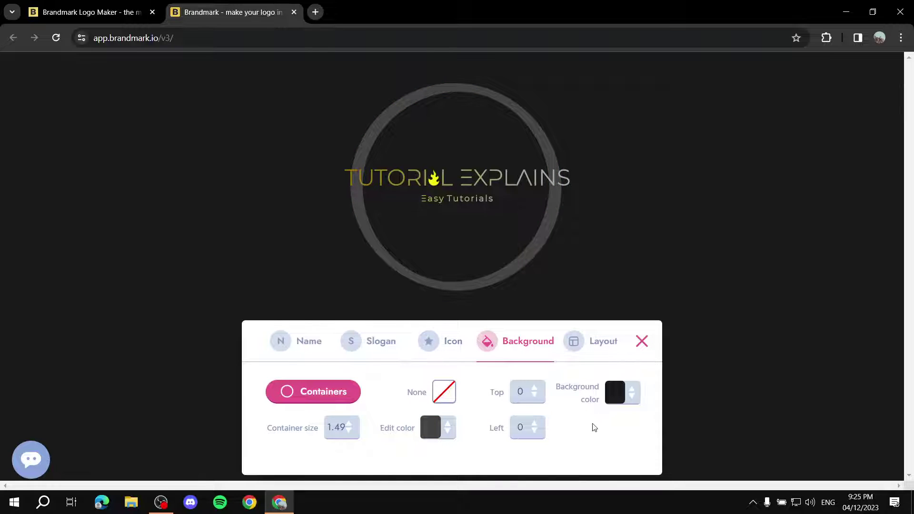
Compare the layout options and stack the flame icon above the text
click(601, 343)
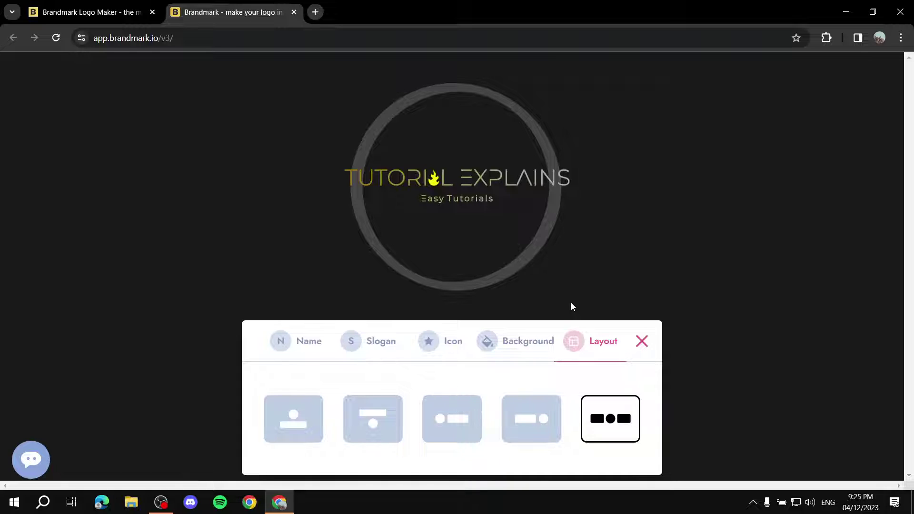
click(546, 429)
click(464, 418)
click(295, 419)
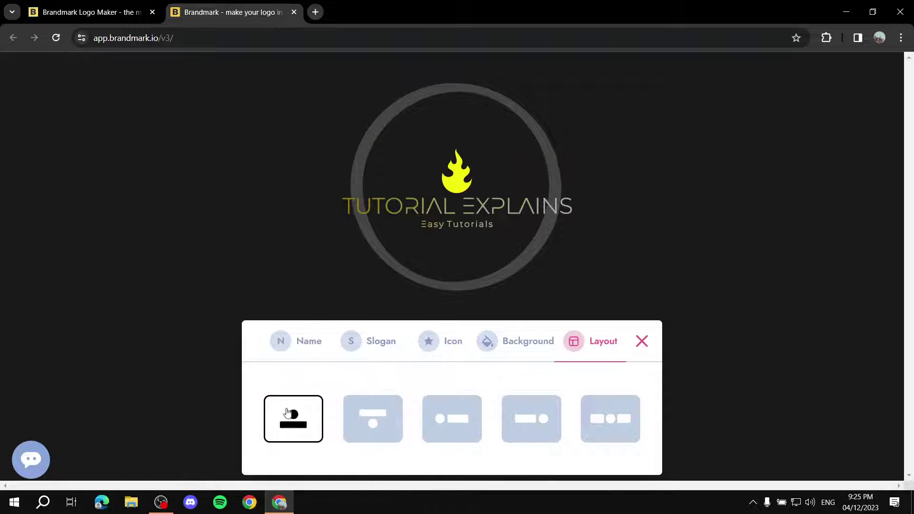
click(353, 421)
click(294, 419)
Give the flame icon a dark olive gradient colour matching the lettering
click(451, 341)
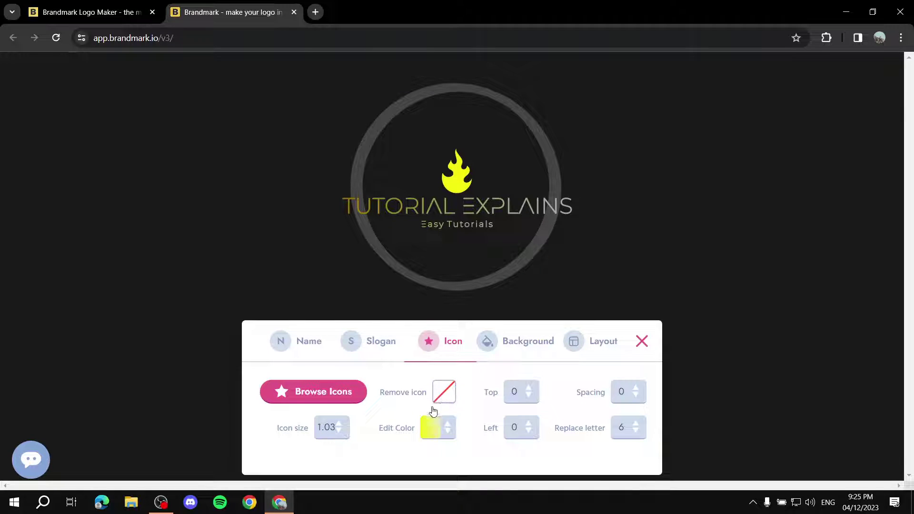
click(430, 428)
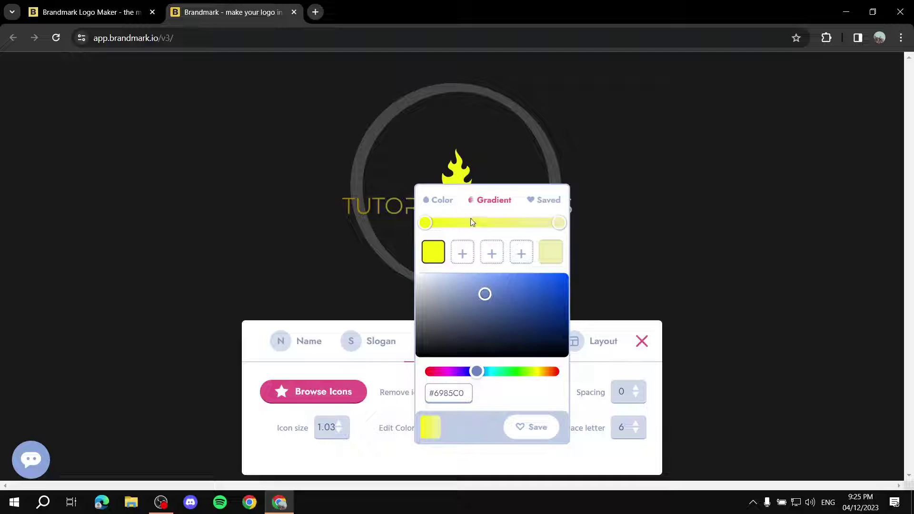
click(438, 249)
drag(531, 290, 505, 301)
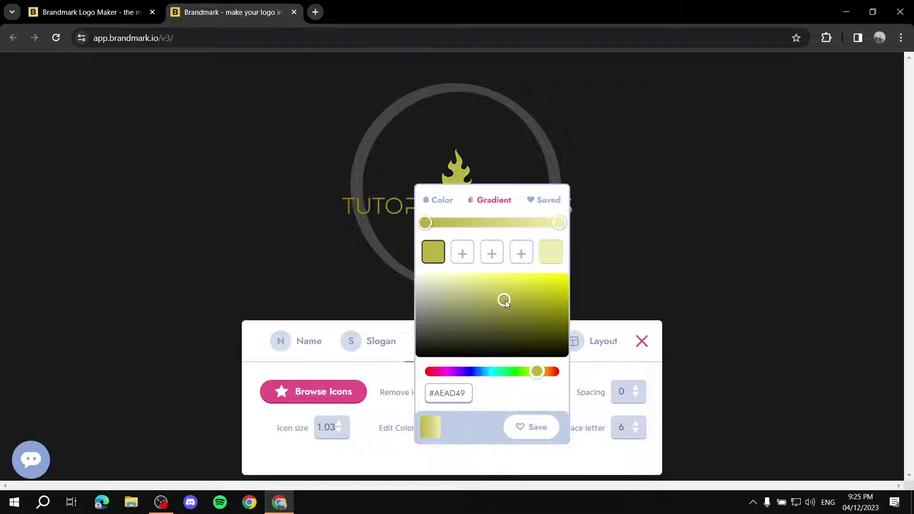
click(487, 310)
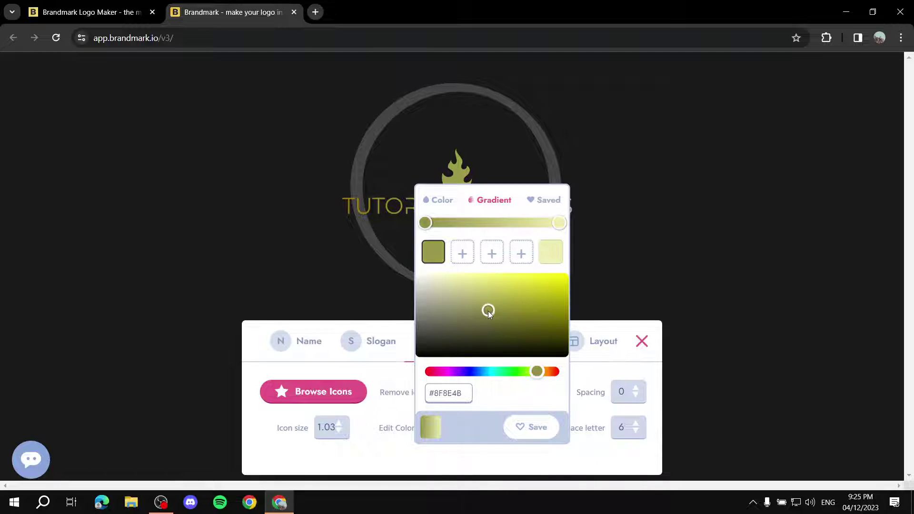
click(629, 269)
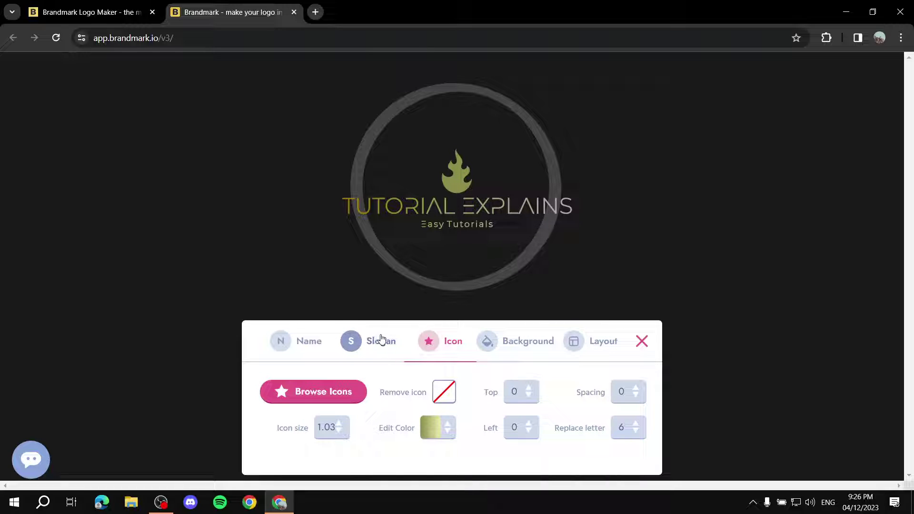
Keep the icon-above-text layout and move the name up to Top -46
click(590, 335)
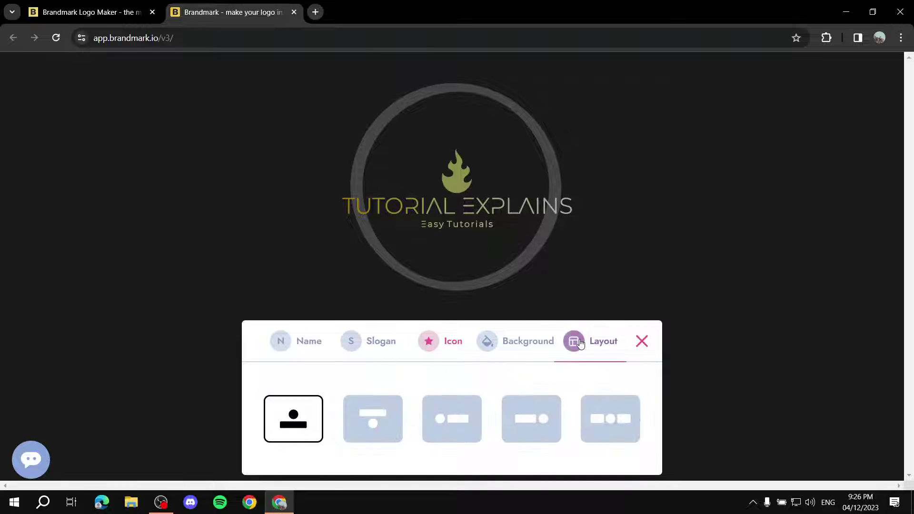
click(595, 426)
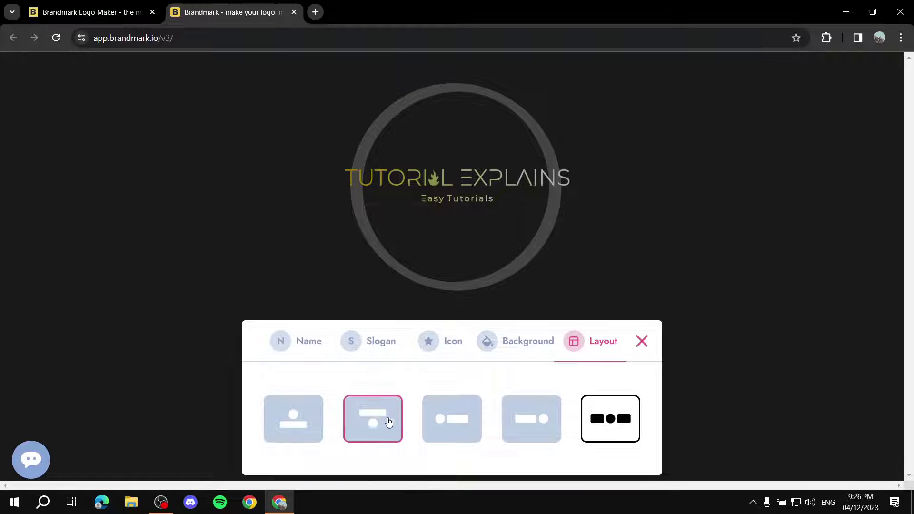
click(305, 423)
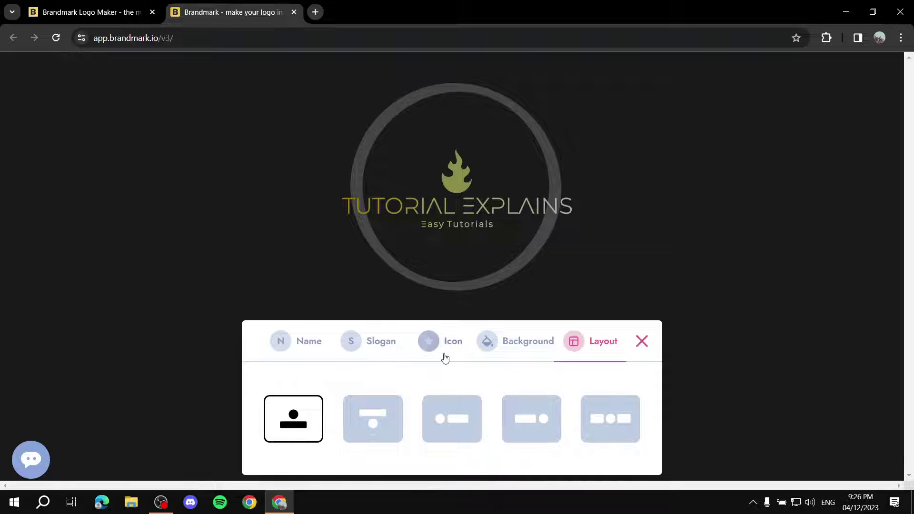
click(301, 351)
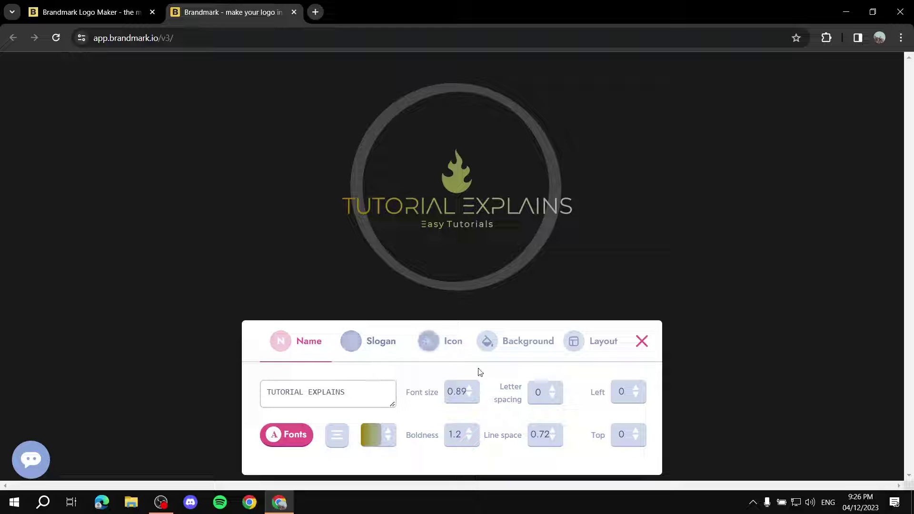
click(459, 391)
click(527, 376)
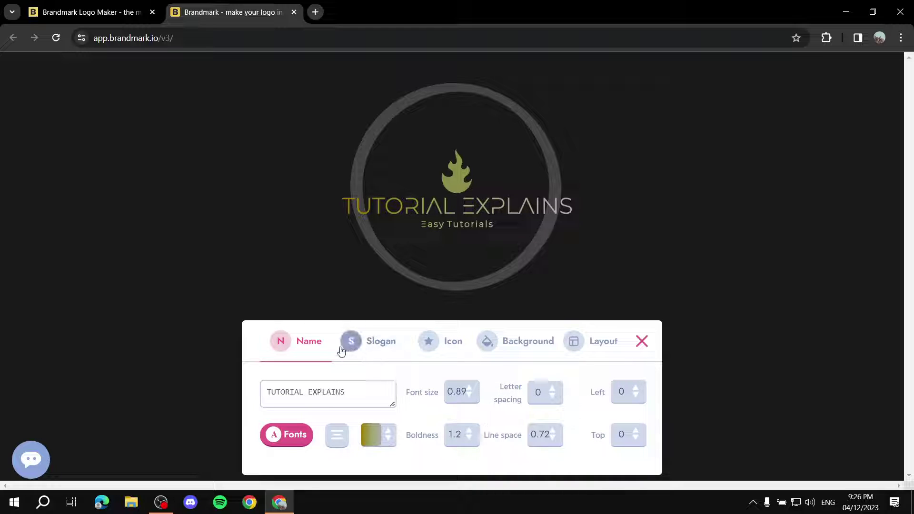
click(624, 436)
drag(577, 416, 563, 418)
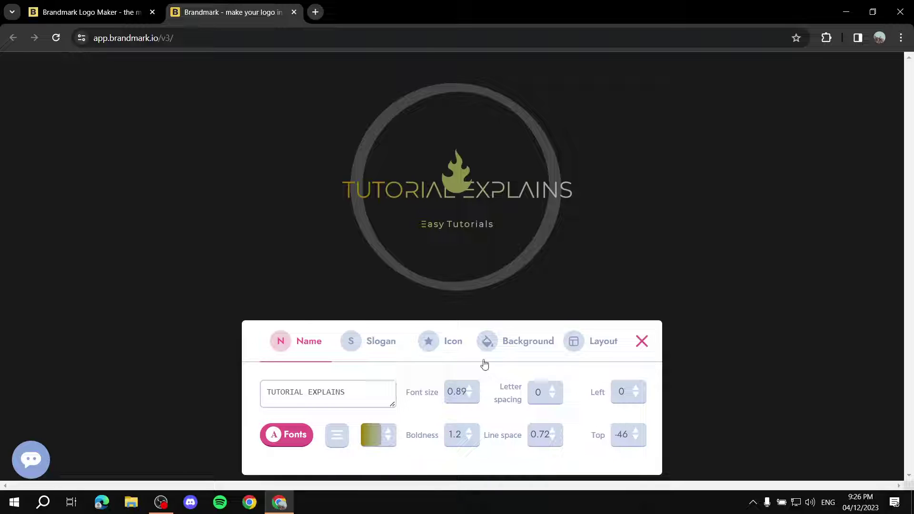
Raise the flame icon to Top -61 and the slogan to Top -33
click(447, 342)
click(524, 391)
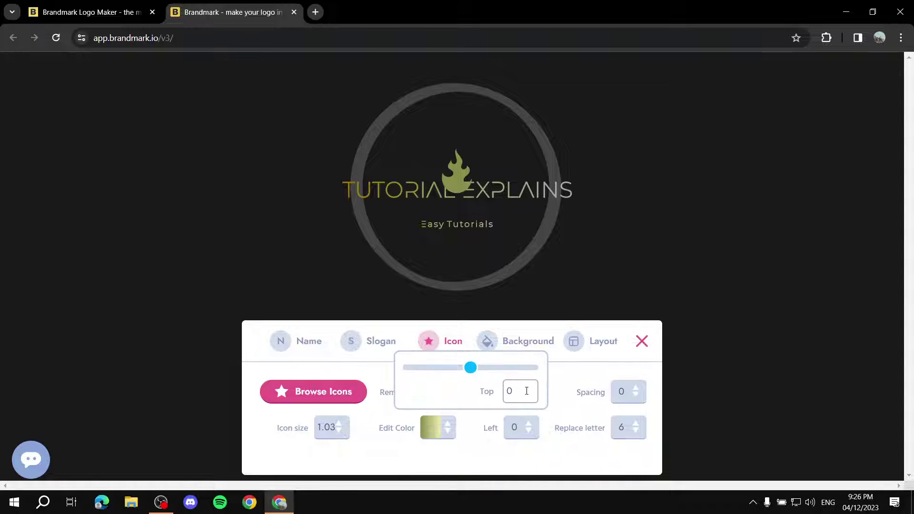
drag(470, 367, 458, 372)
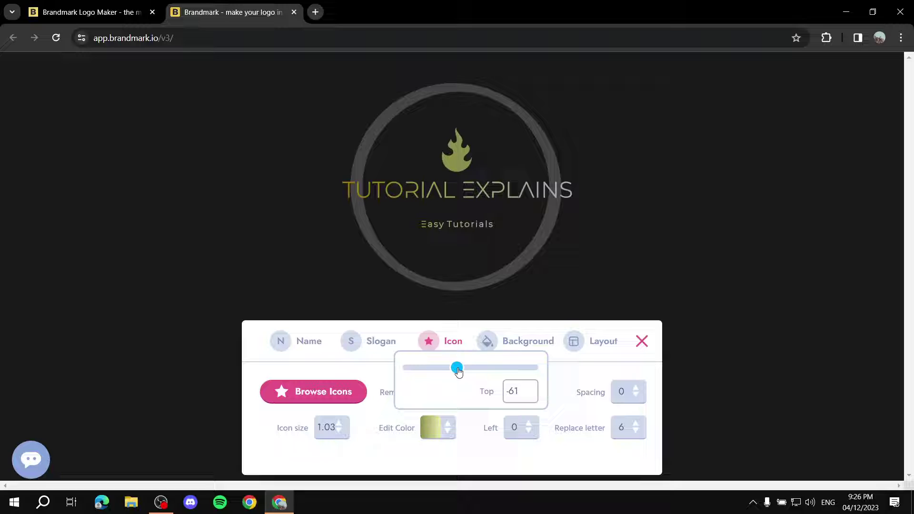
click(376, 347)
mouse_move(617, 431)
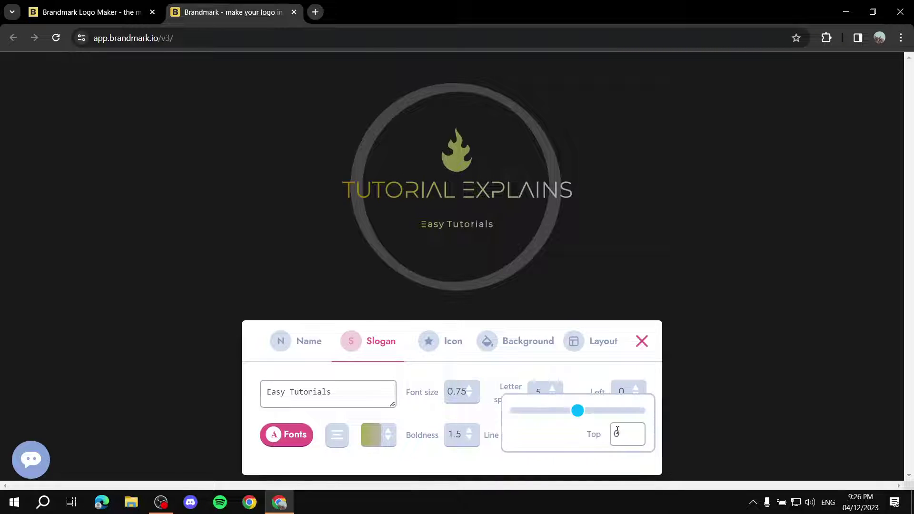
drag(578, 412, 568, 413)
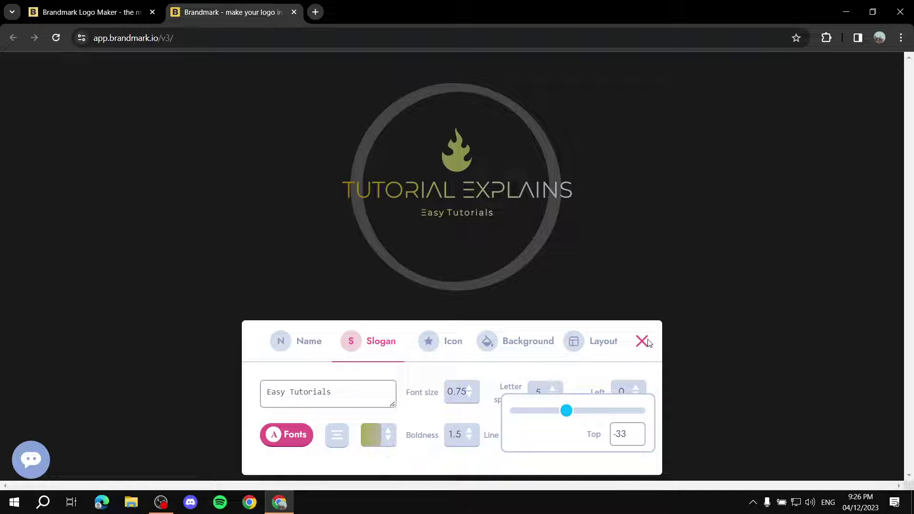
click(605, 341)
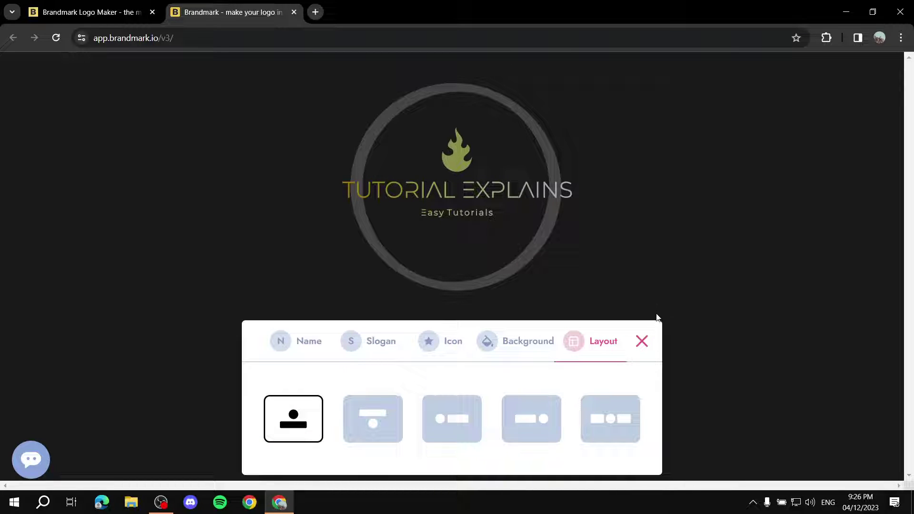
Close the editor, save the flame logo, and dismiss the sign-in prompt
click(642, 341)
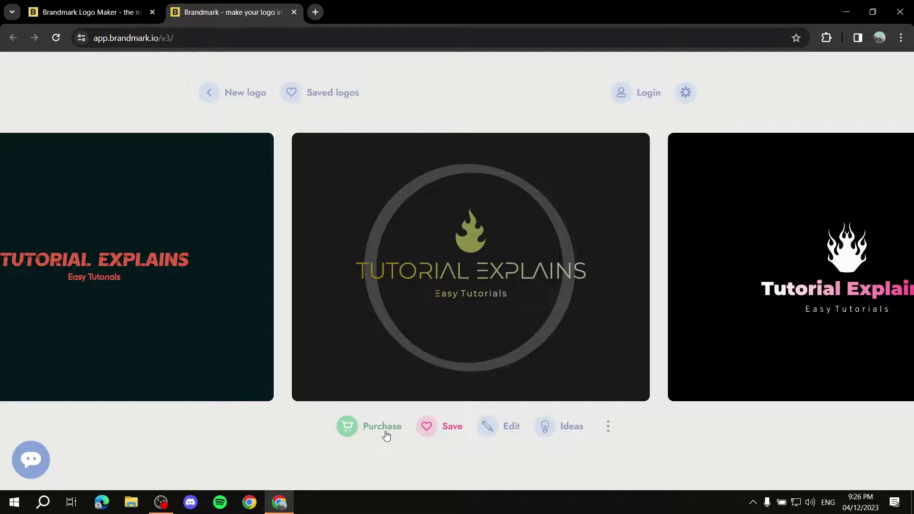
click(435, 432)
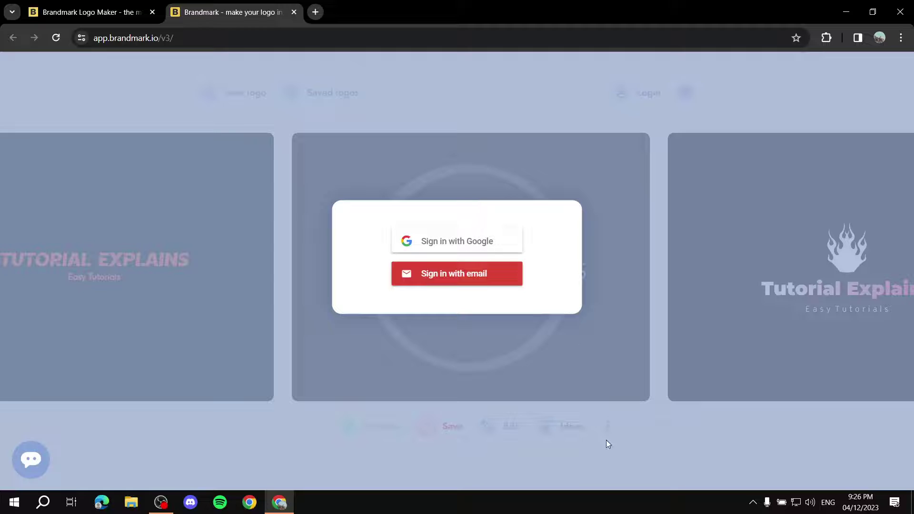
click(509, 430)
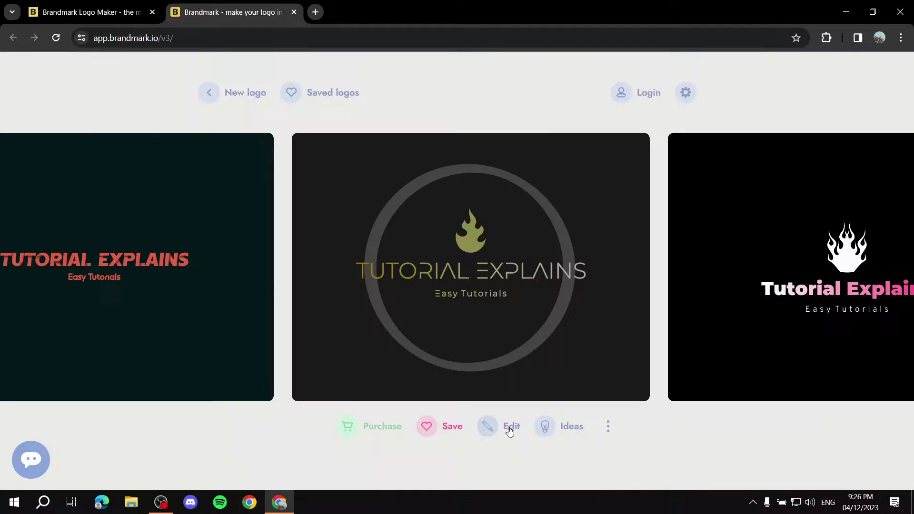
click(554, 428)
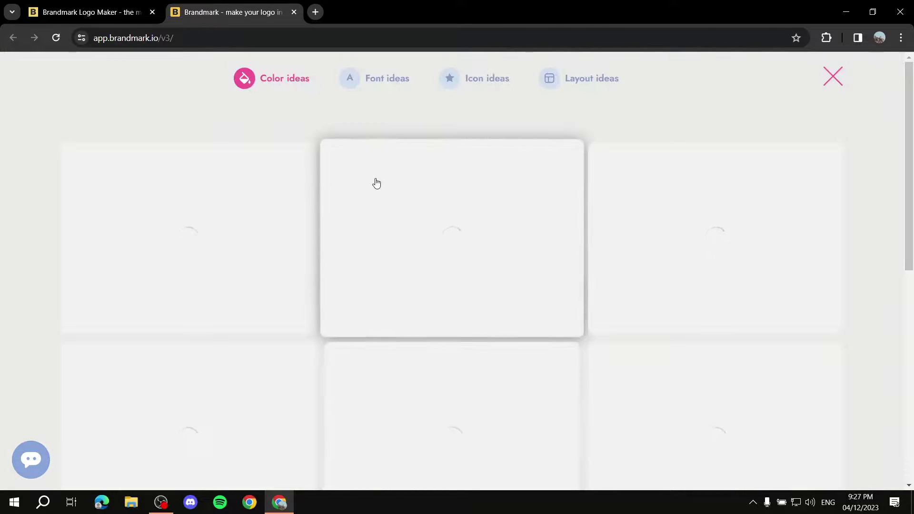
scroll(612, 278, down, 3)
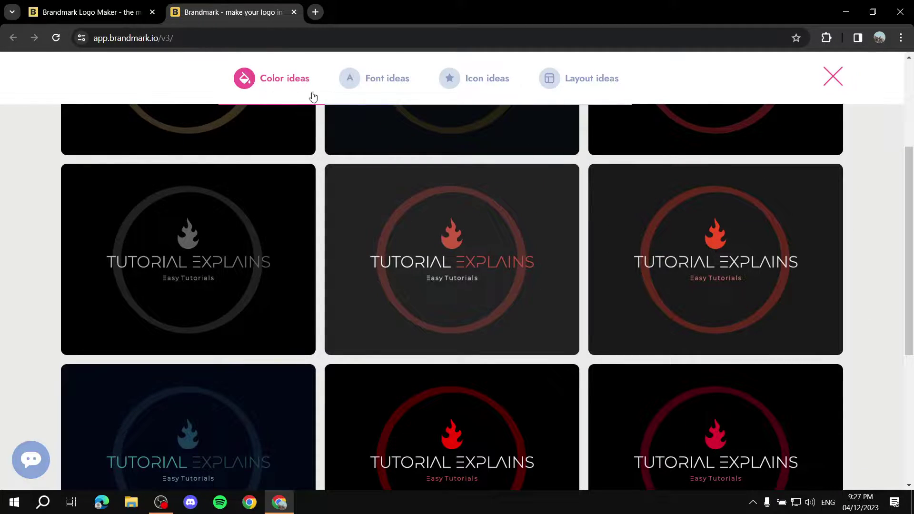
scroll(313, 314, down, 5)
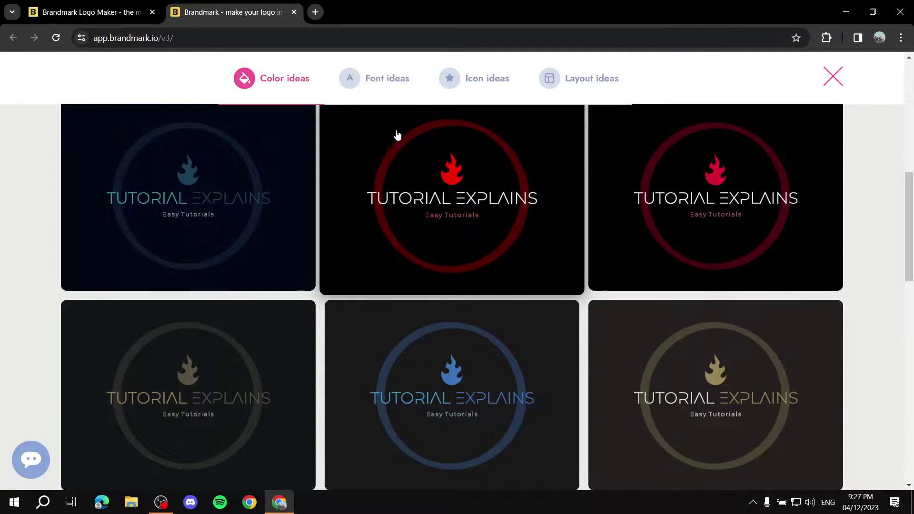
click(387, 84)
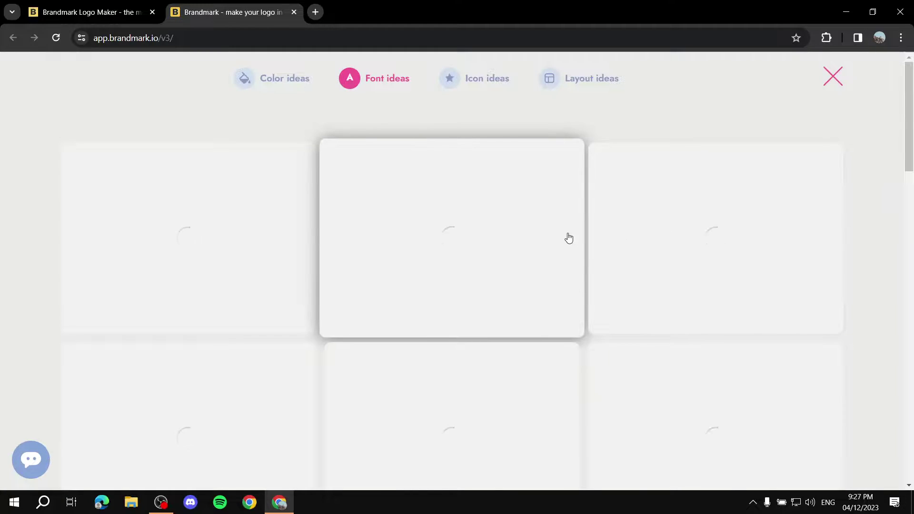
scroll(619, 243, down, 2)
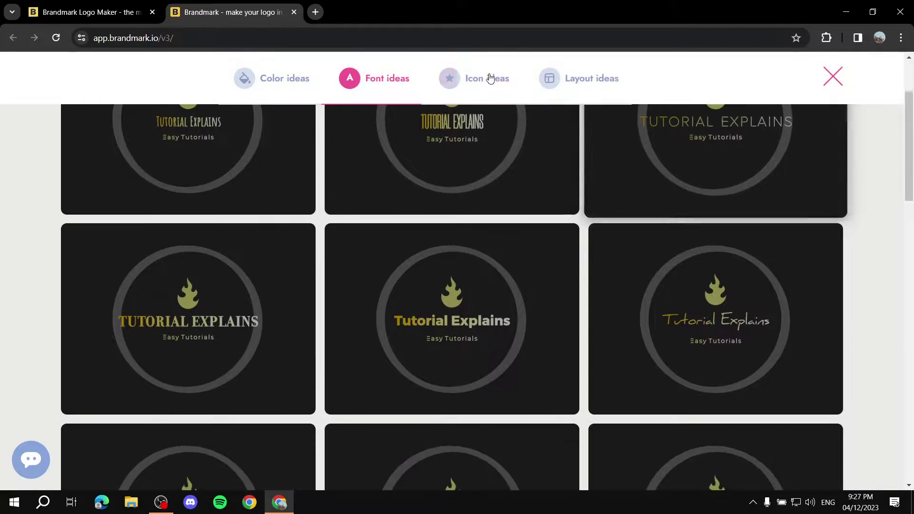
click(491, 78)
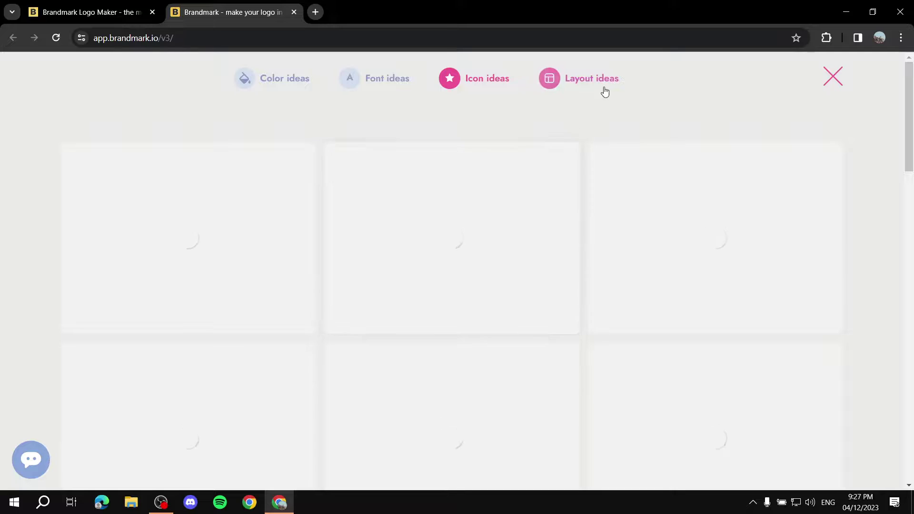
click(606, 81)
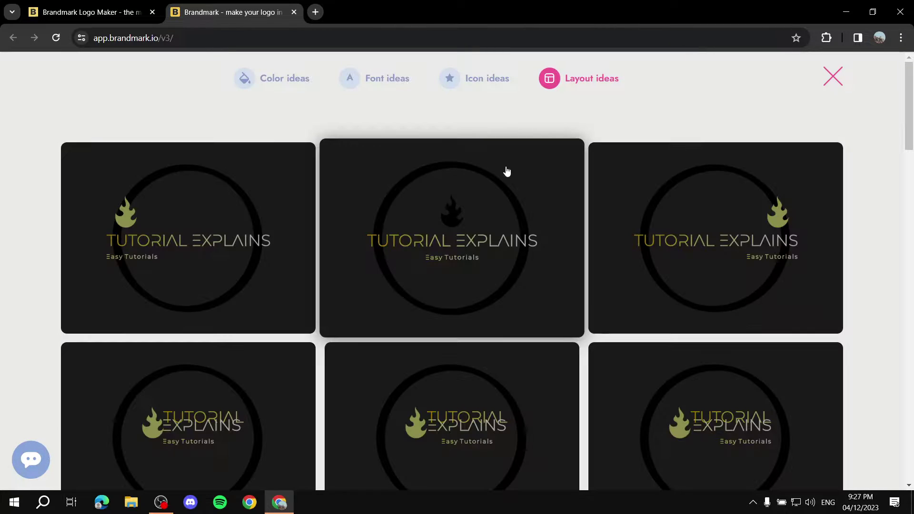
click(273, 79)
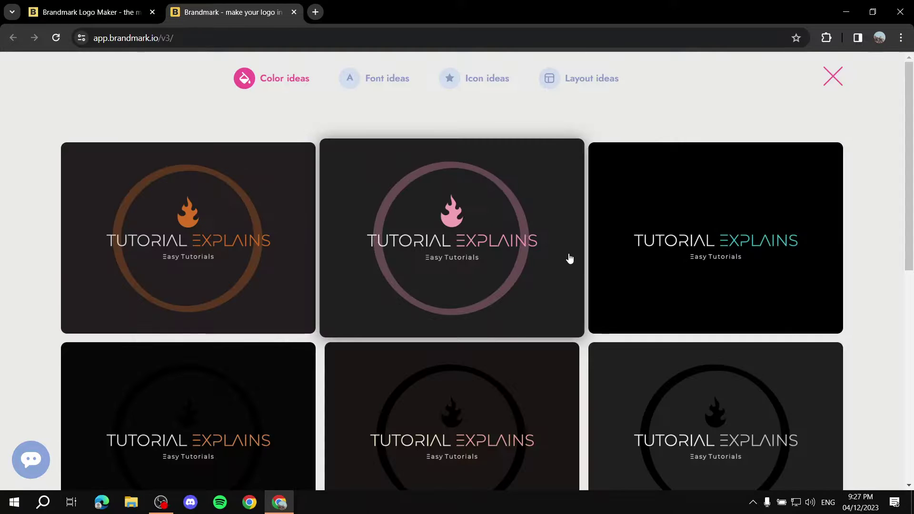
scroll(306, 236, down, 5)
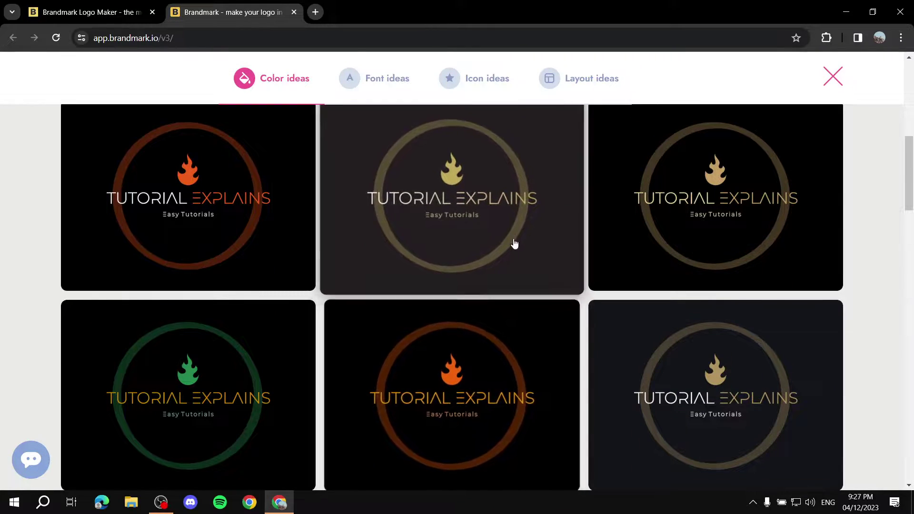
scroll(431, 122, down, 8)
scroll(415, 111, up, 4)
click(400, 82)
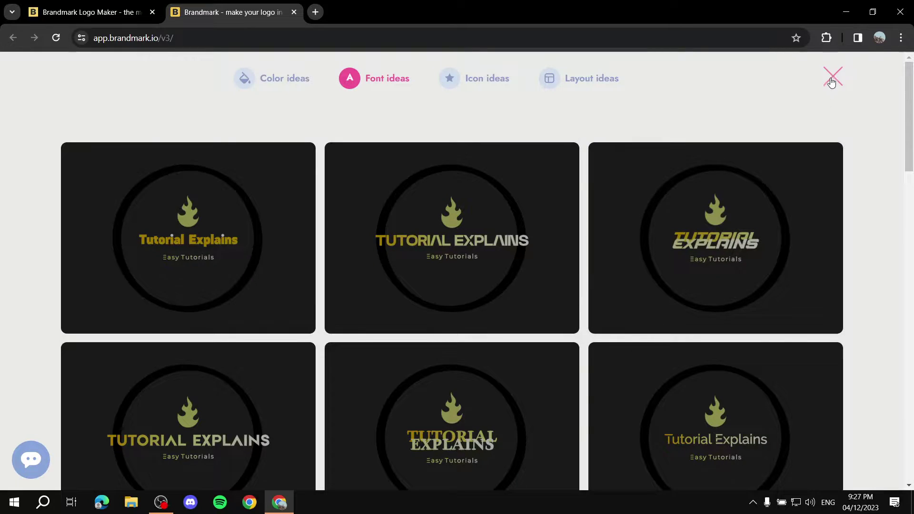
click(832, 83)
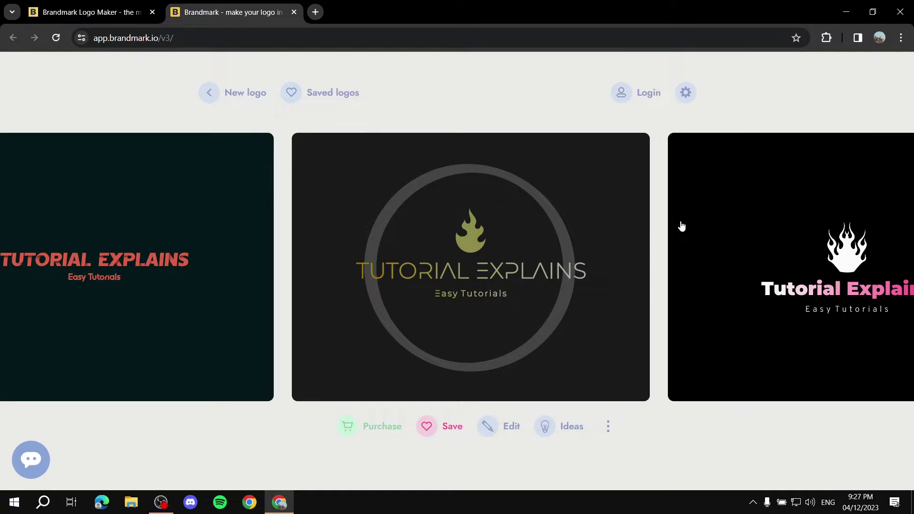